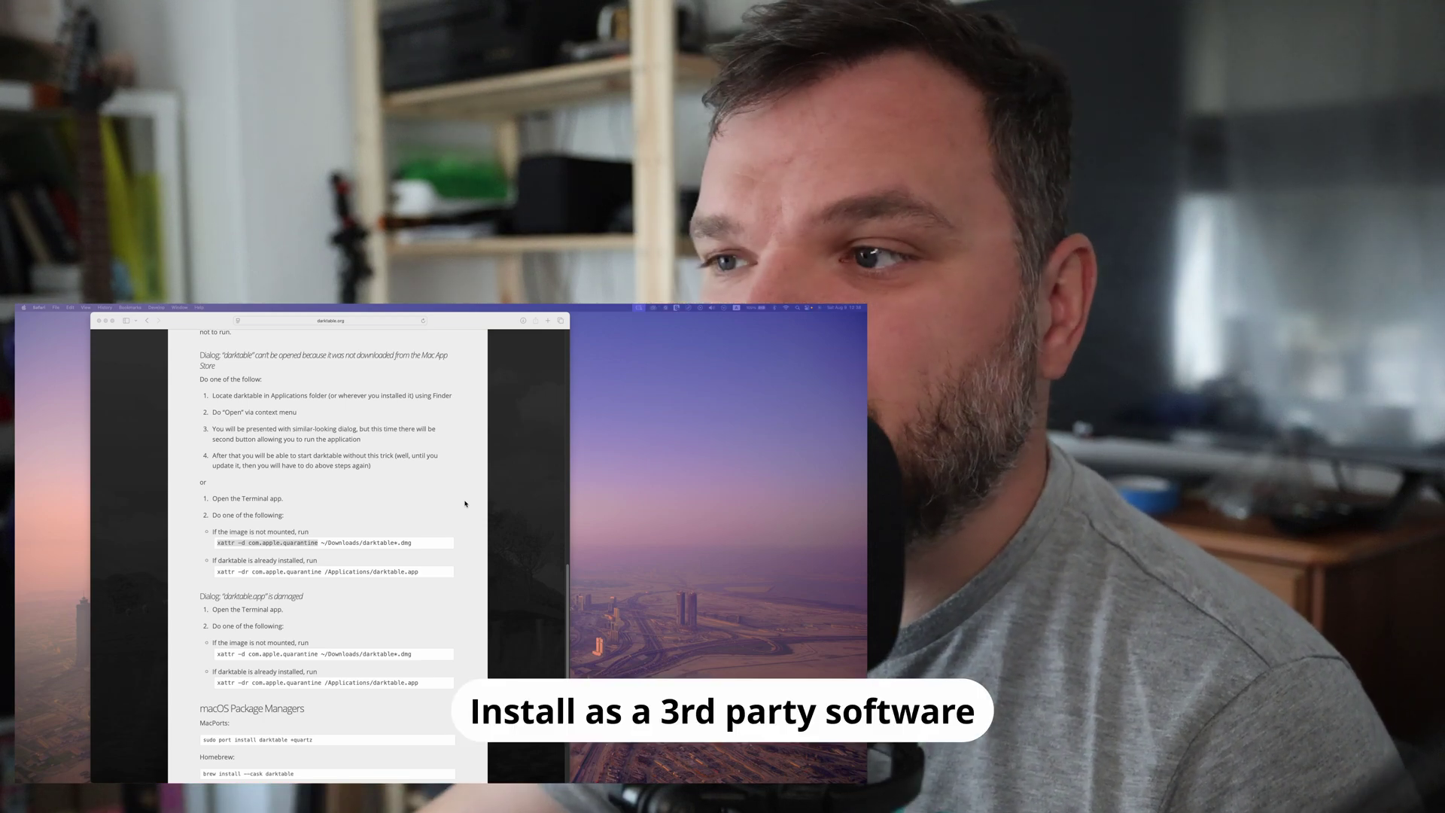
# Bring the darktable.org macOS install instructions page in Safari to the front.
pyautogui.click(203, 549)
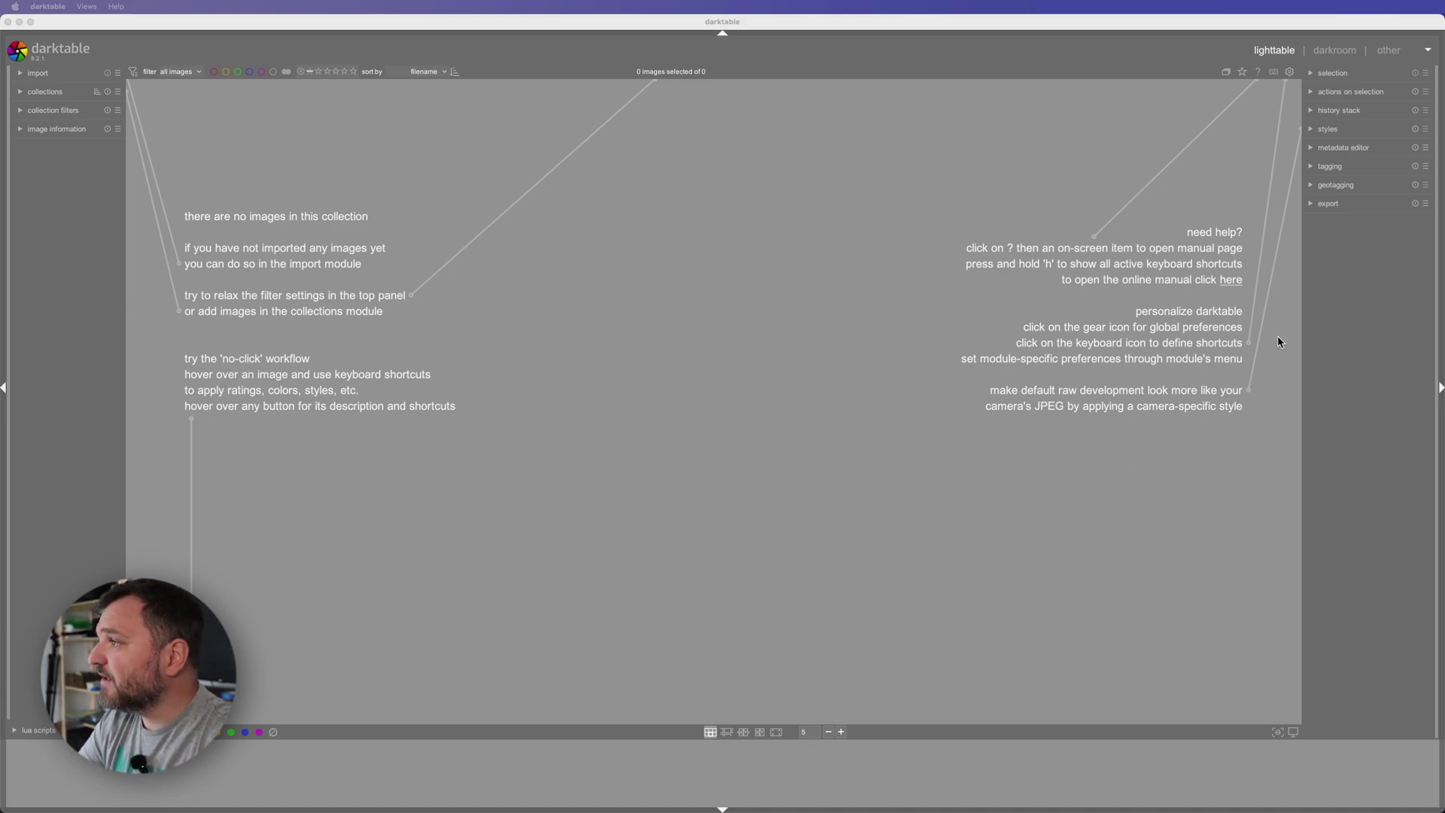
# Activate the darktable window showing the empty lighttable with 0 images.
pyautogui.click(1204, 348)
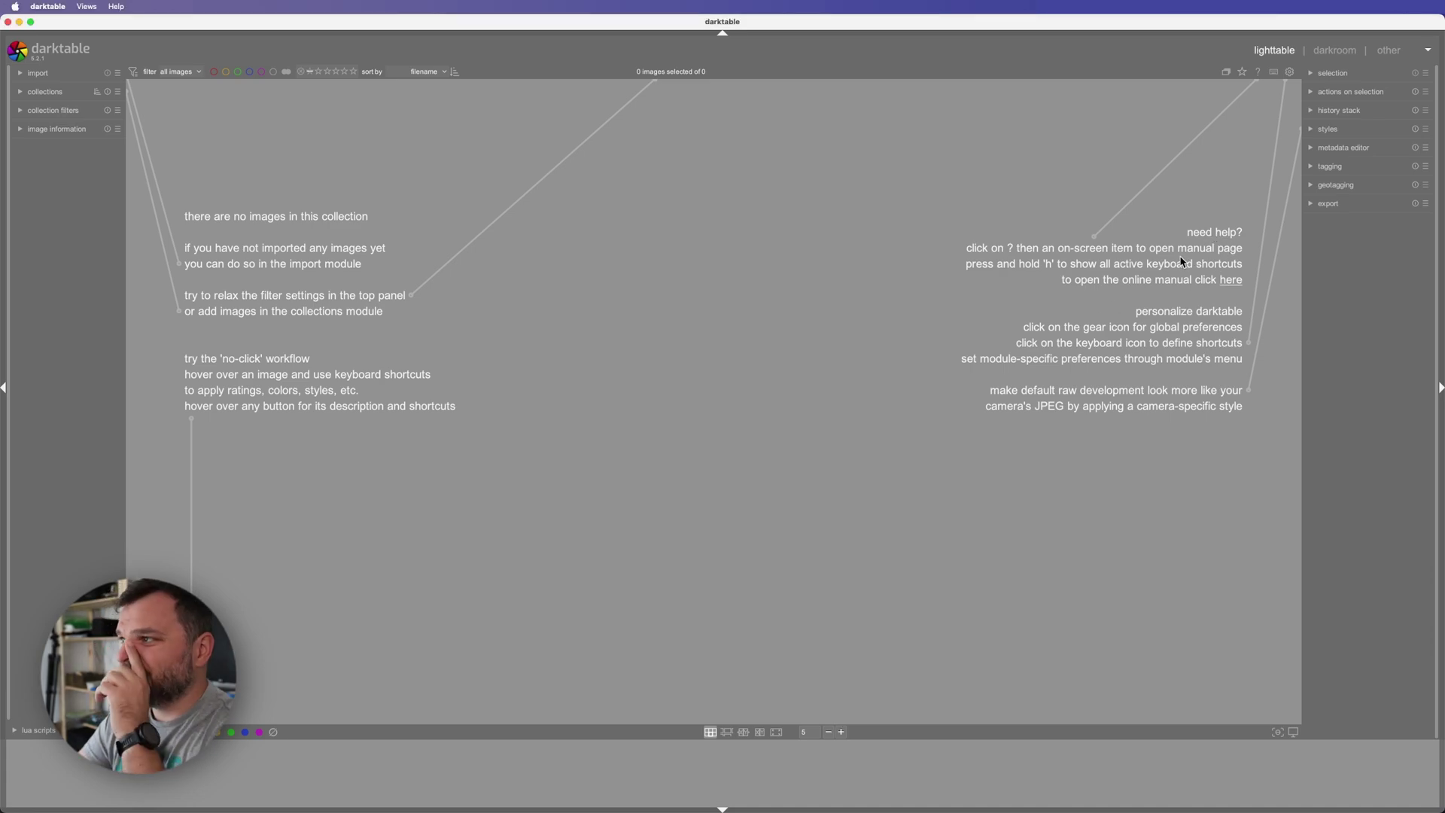
# Start adding images to the library and choose the 100CANON folder.
pyautogui.click(36, 75)
pyautogui.click(58, 94)
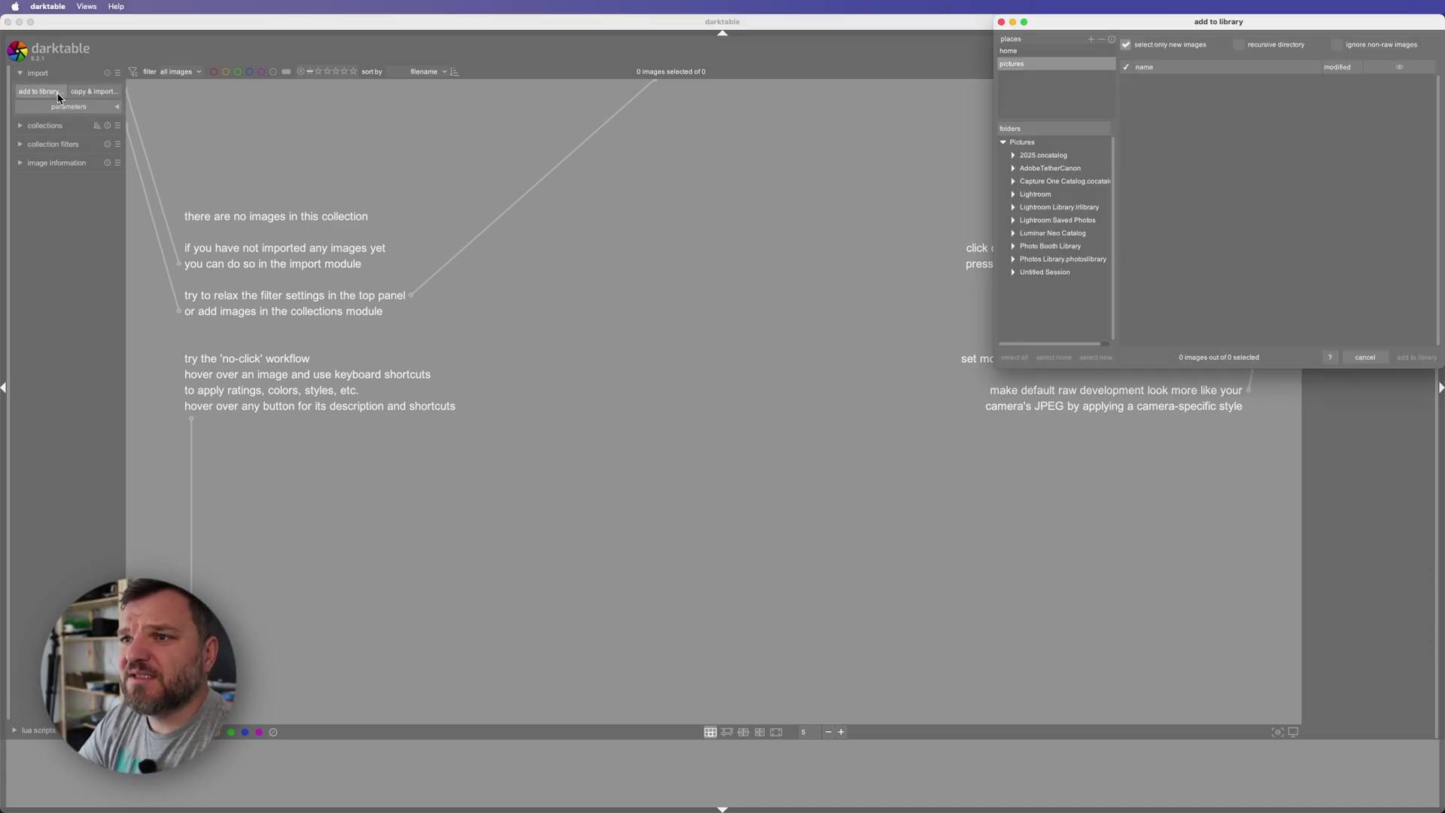
pyautogui.moveTo(1098, 29); pyautogui.dragTo(597, 156)
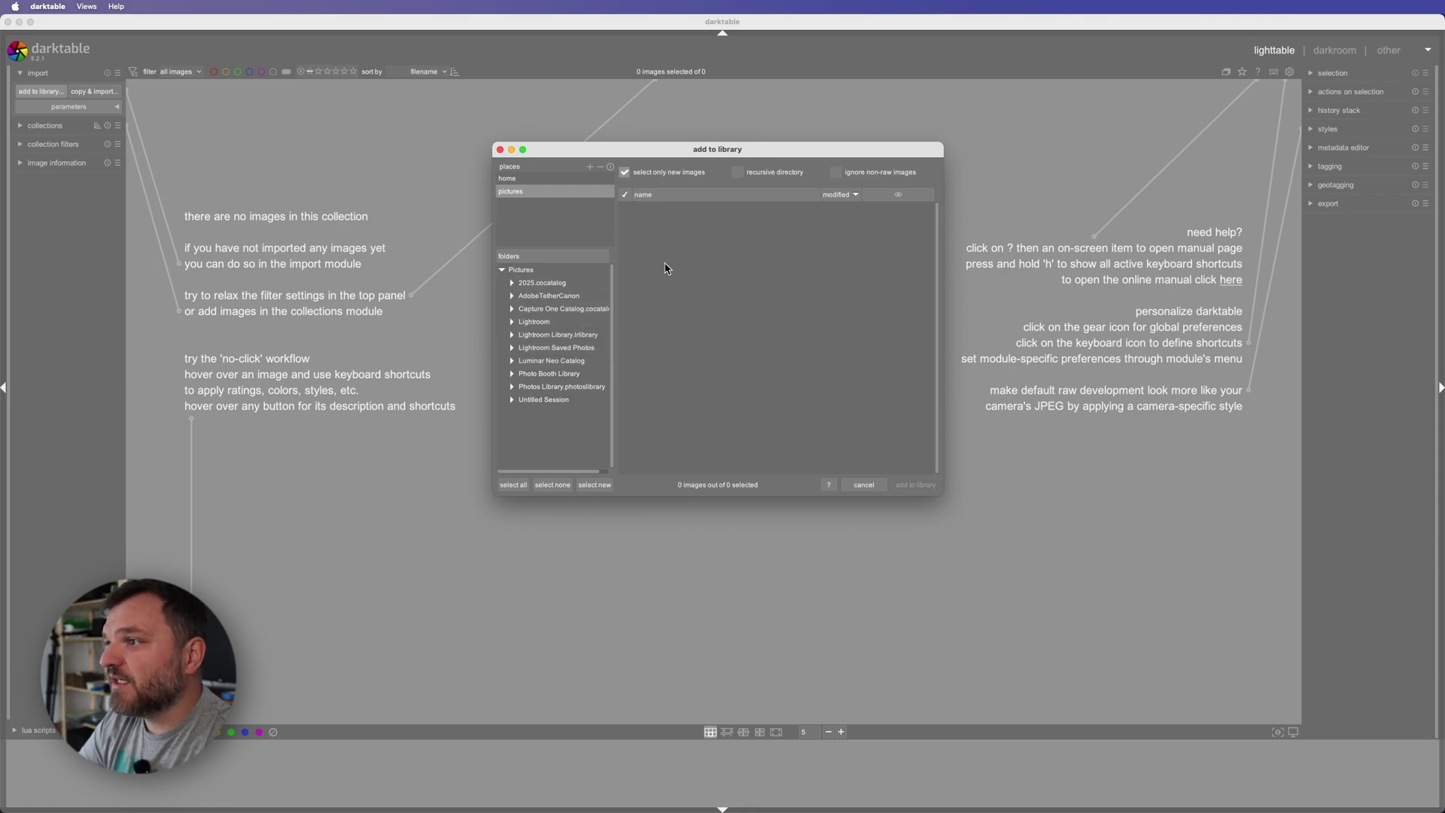
pyautogui.click(590, 170)
pyautogui.doubleClick(630, 348)
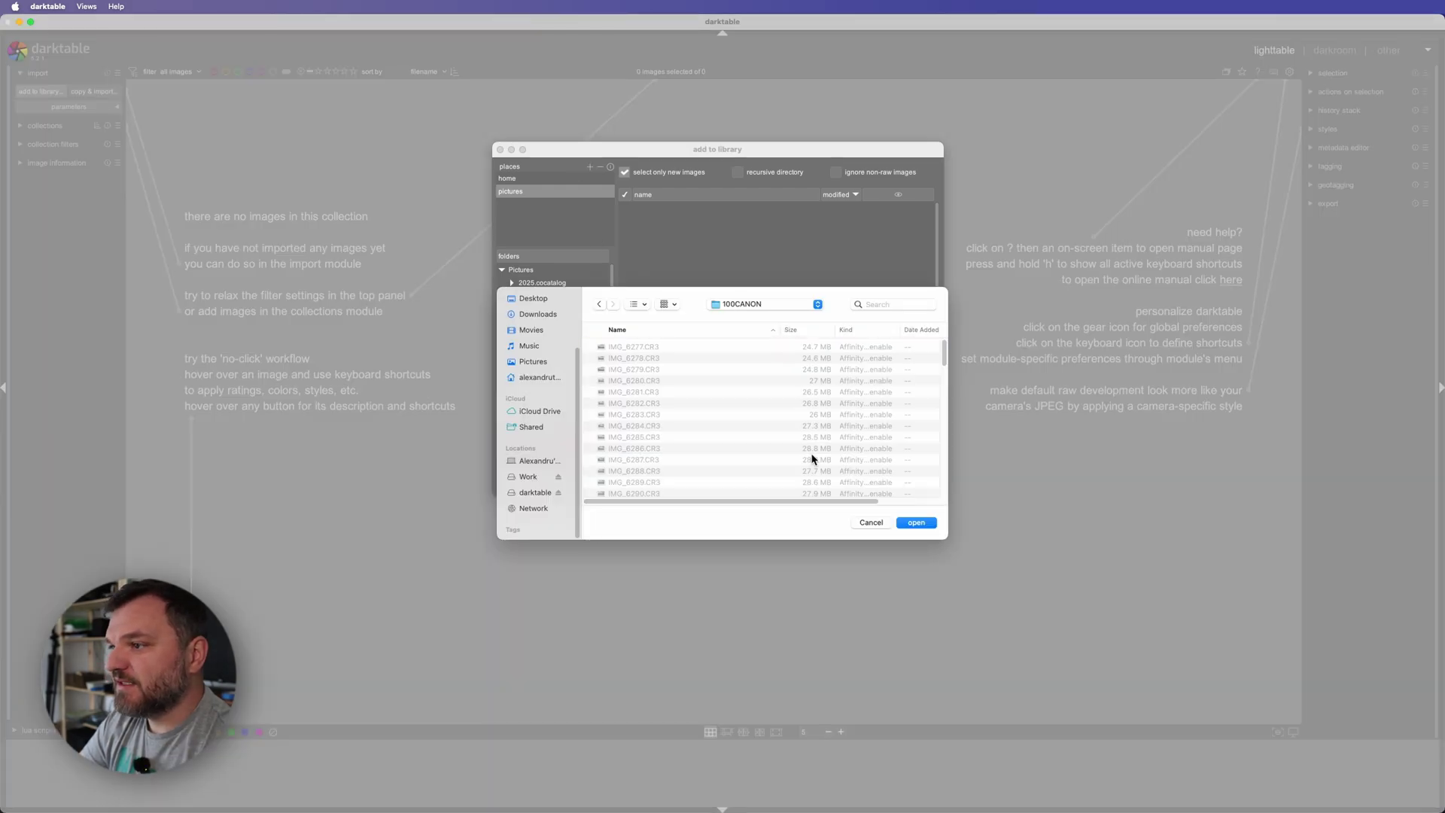
pyautogui.click(916, 523)
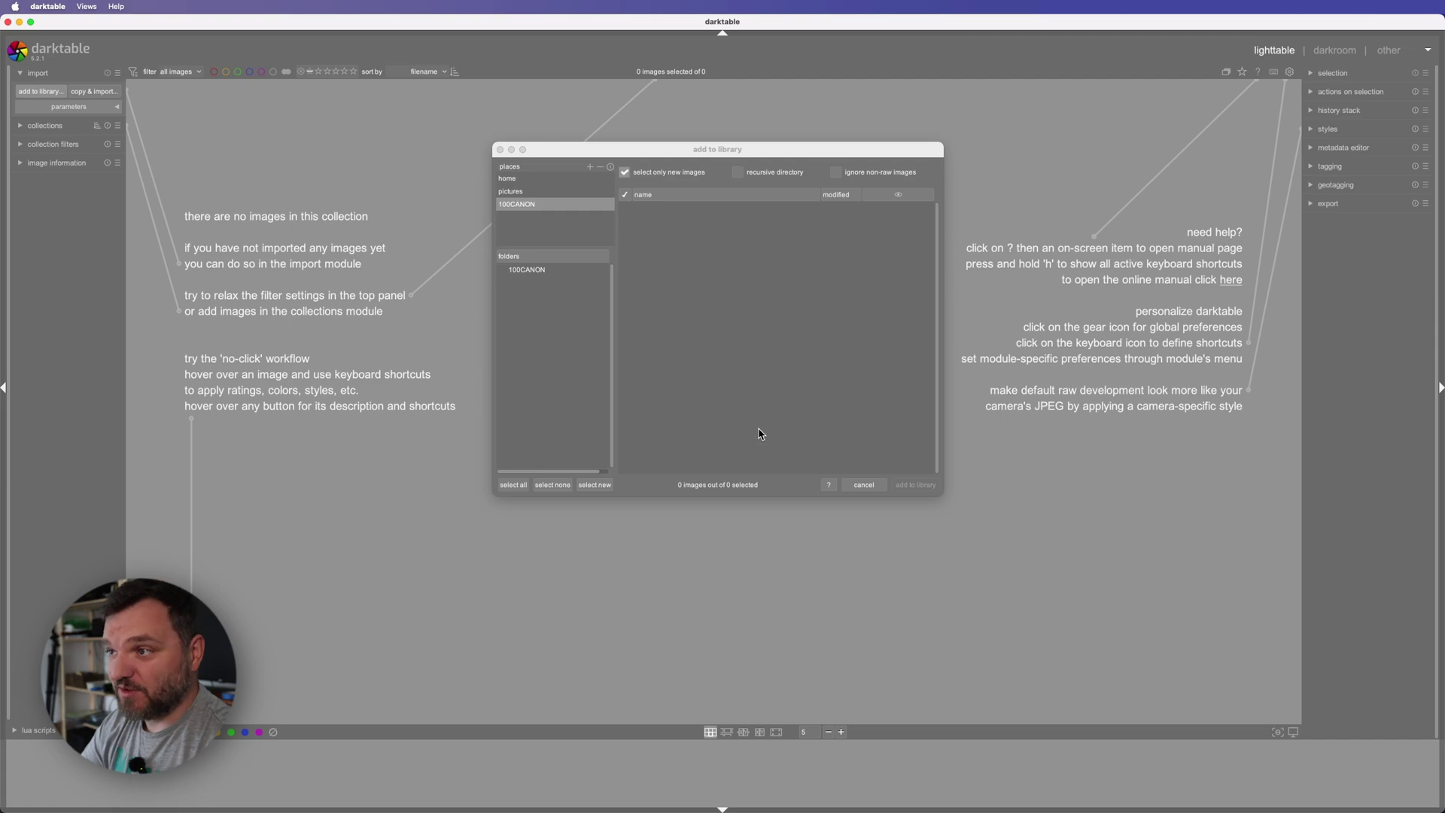
# List the folder's CR3 raw files and mark all 100 for import.
pyautogui.click(557, 271)
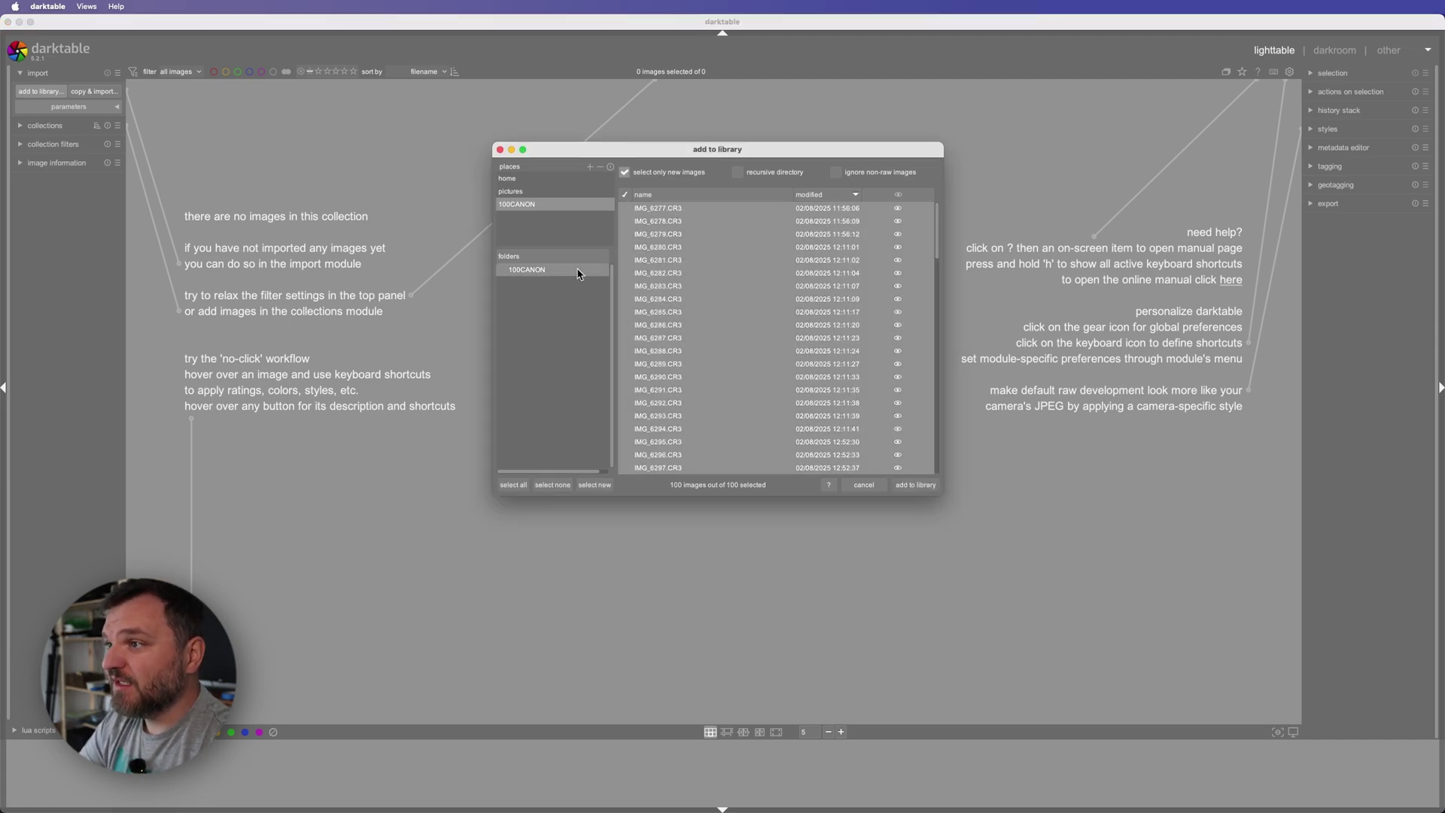
pyautogui.click(624, 173)
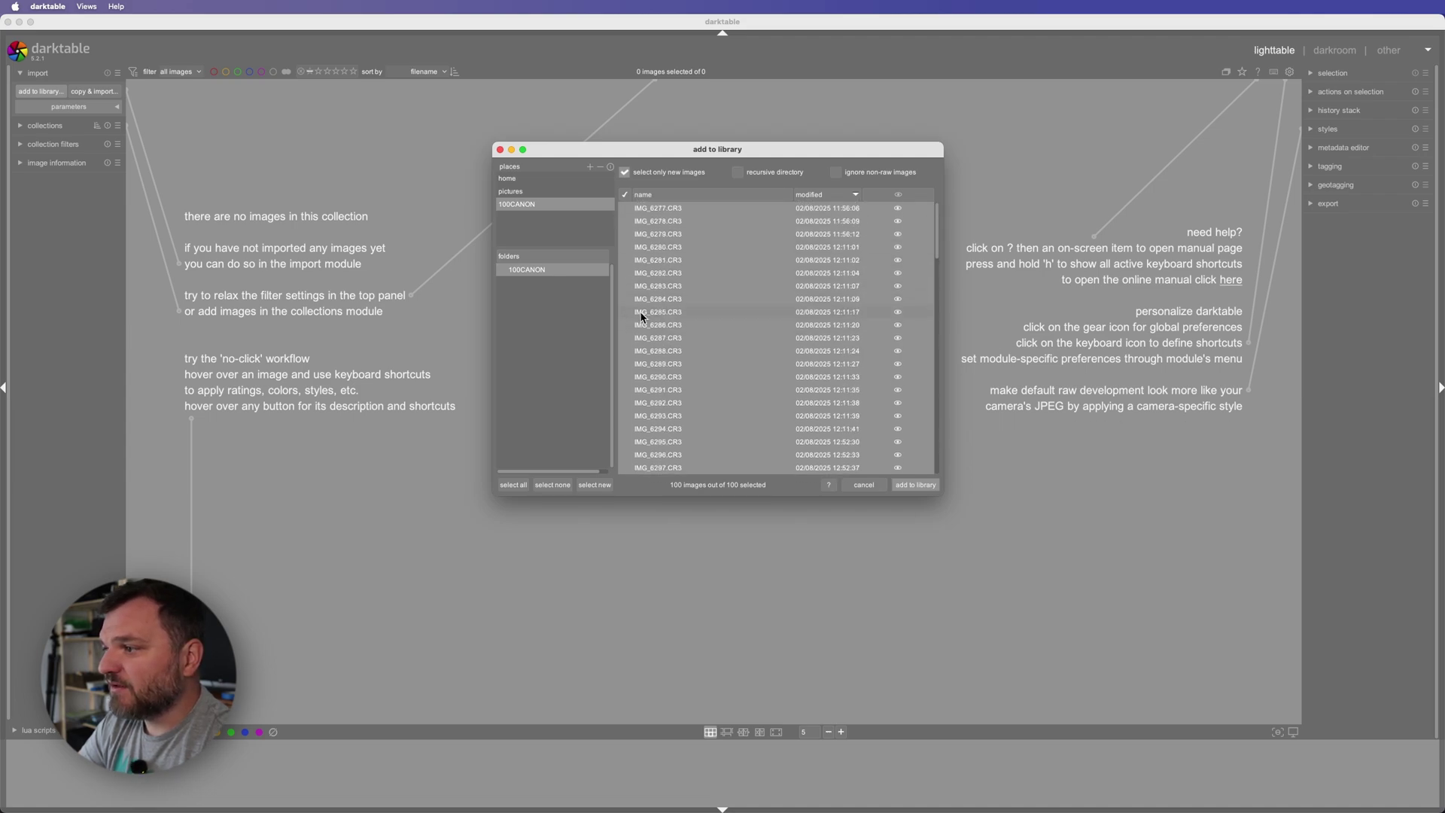
pyautogui.click(671, 213)
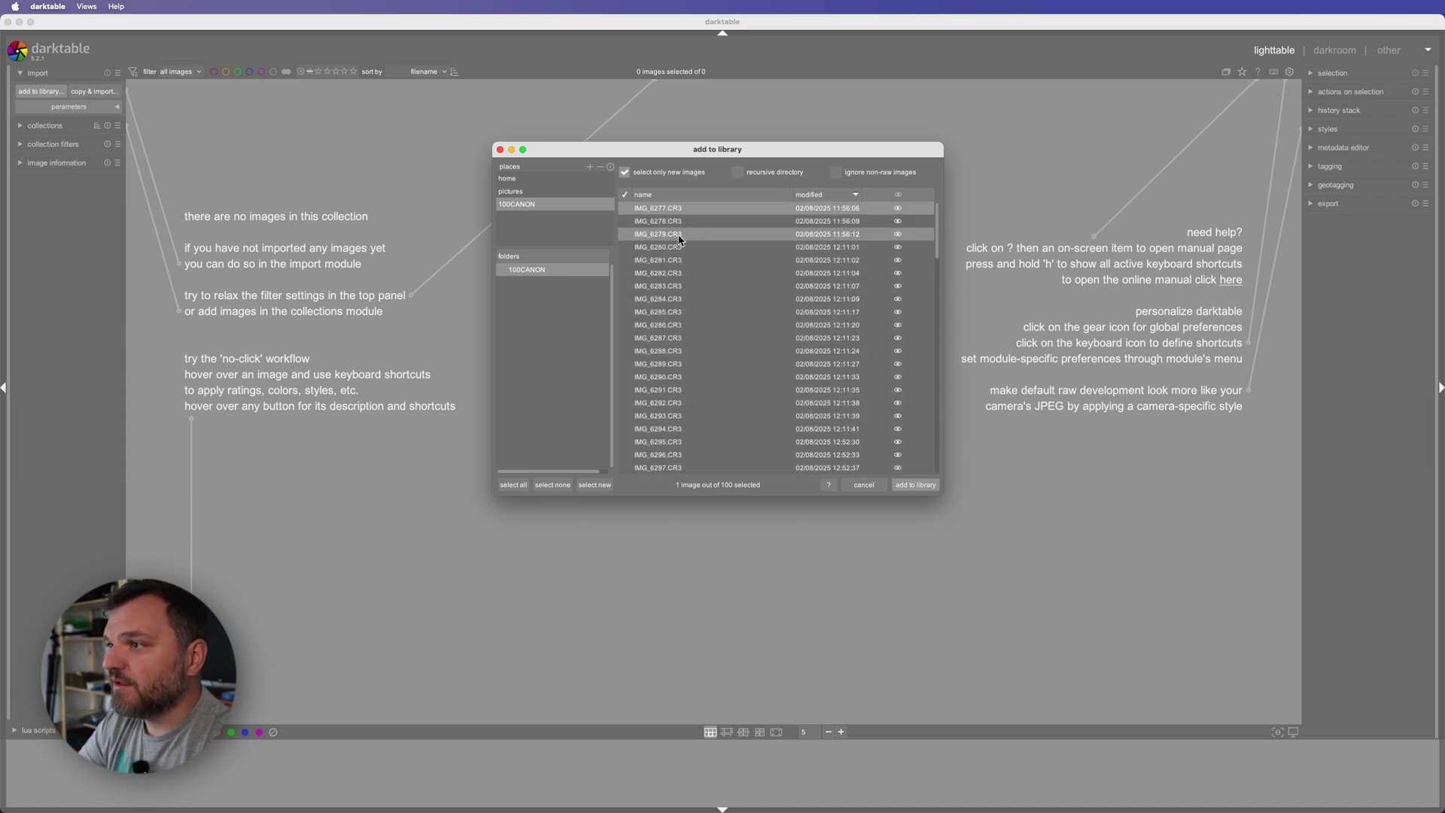
pyautogui.click(691, 259)
pyautogui.click(693, 210)
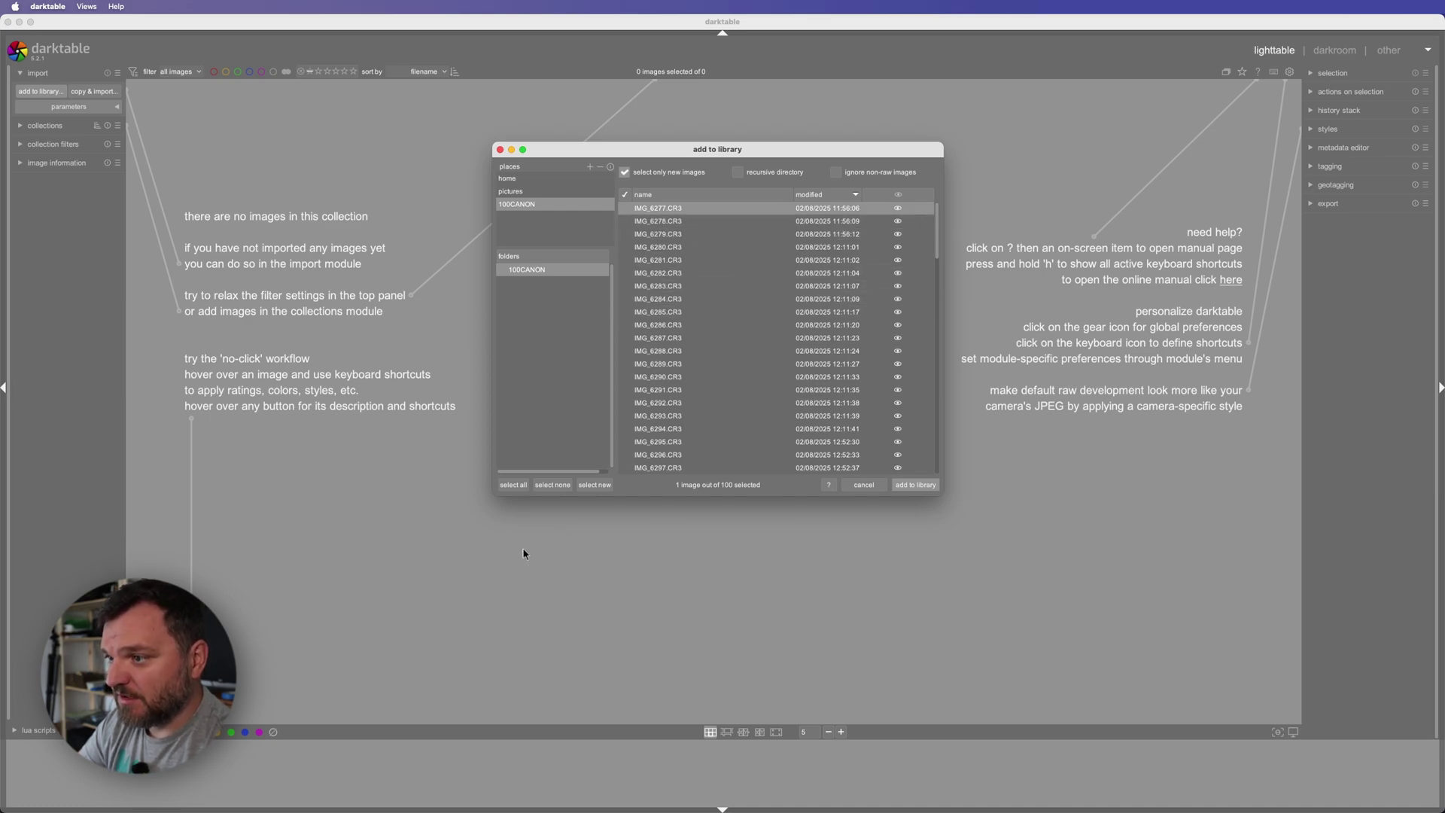
pyautogui.click(515, 485)
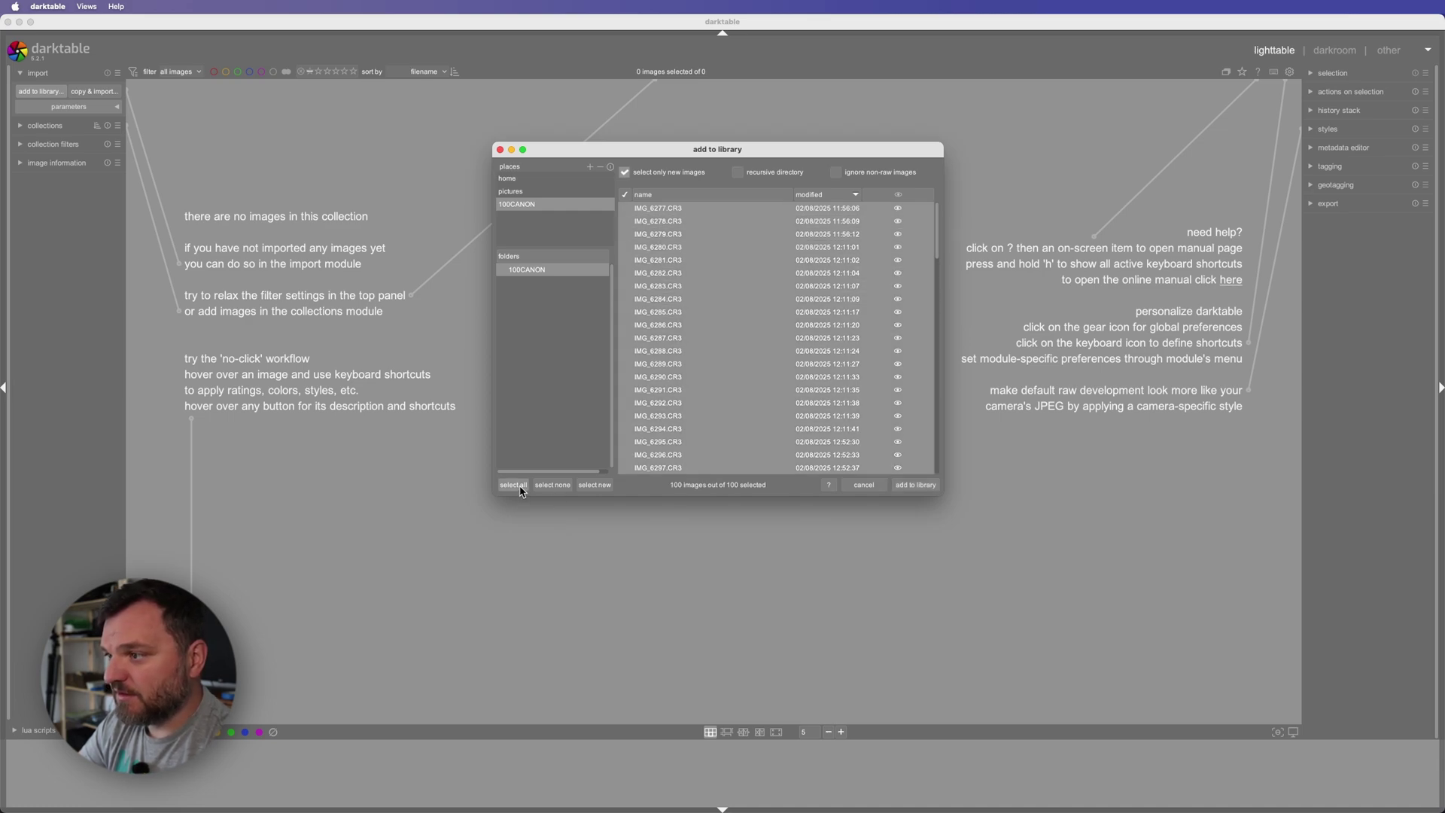
# Import the 100 raws and open the third image, IMG_6279.CR3, in the darkroom.
pyautogui.click(915, 484)
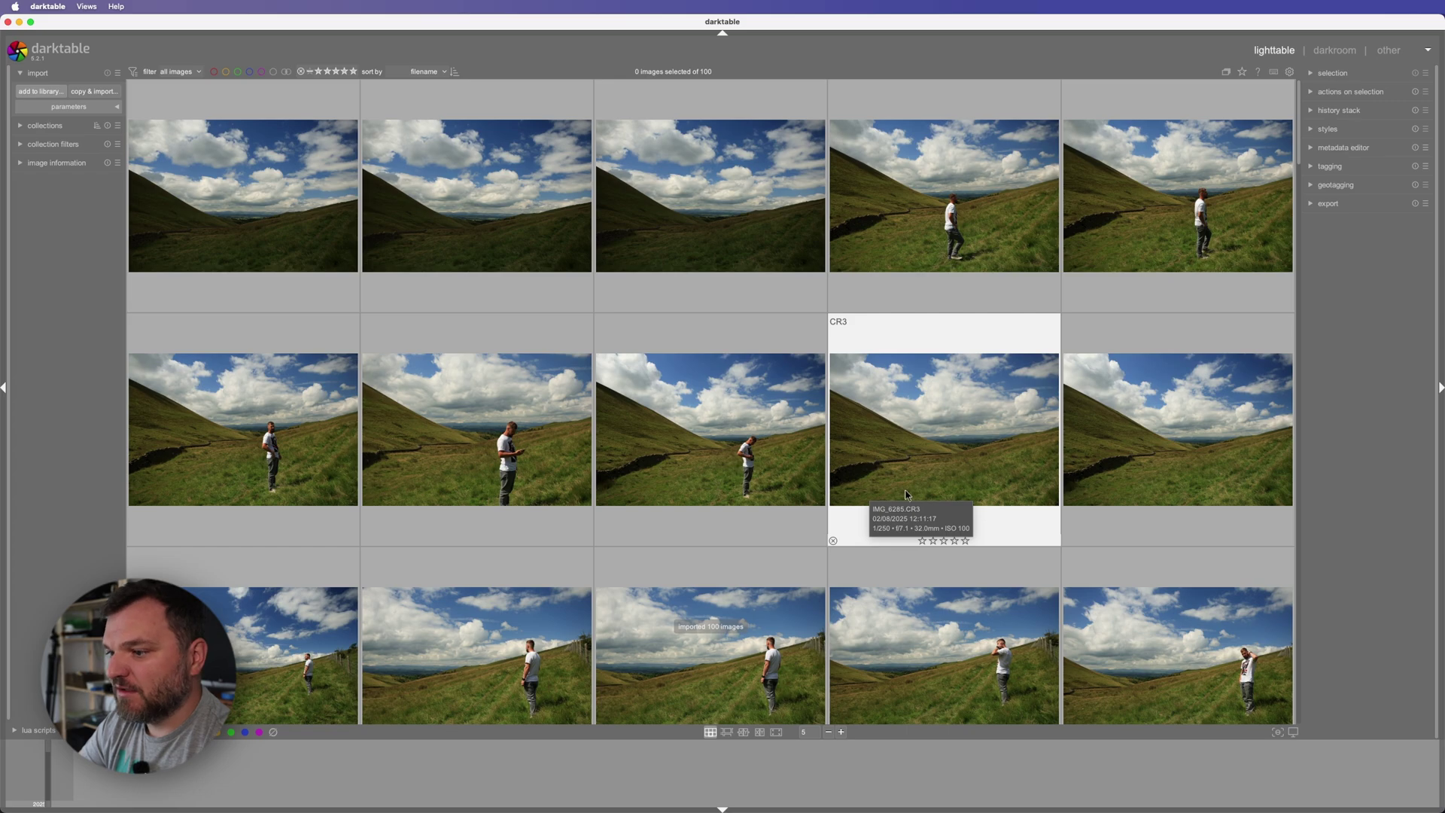
pyautogui.scroll(-7, 903, 504)
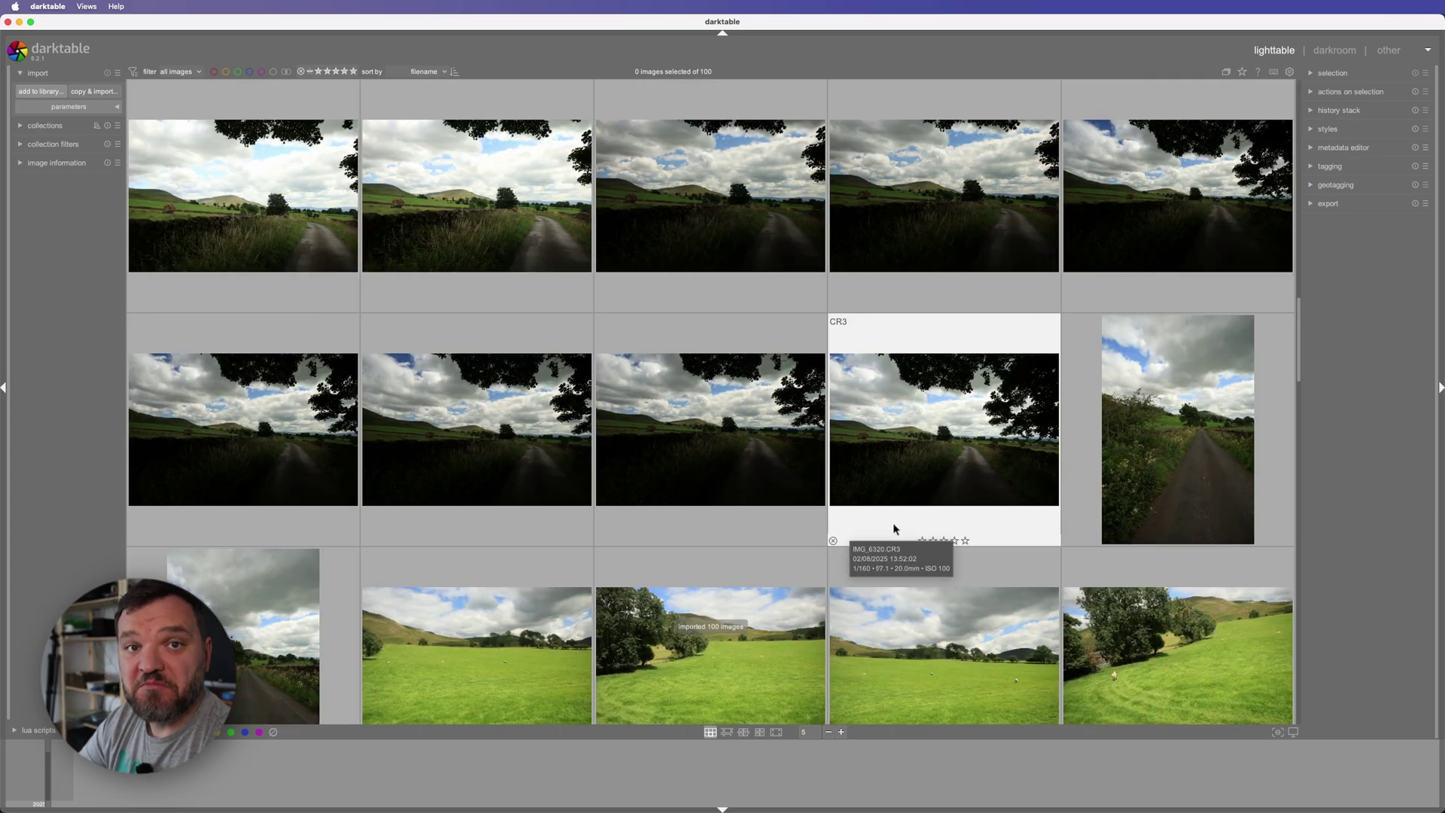
pyautogui.scroll(7, 892, 522)
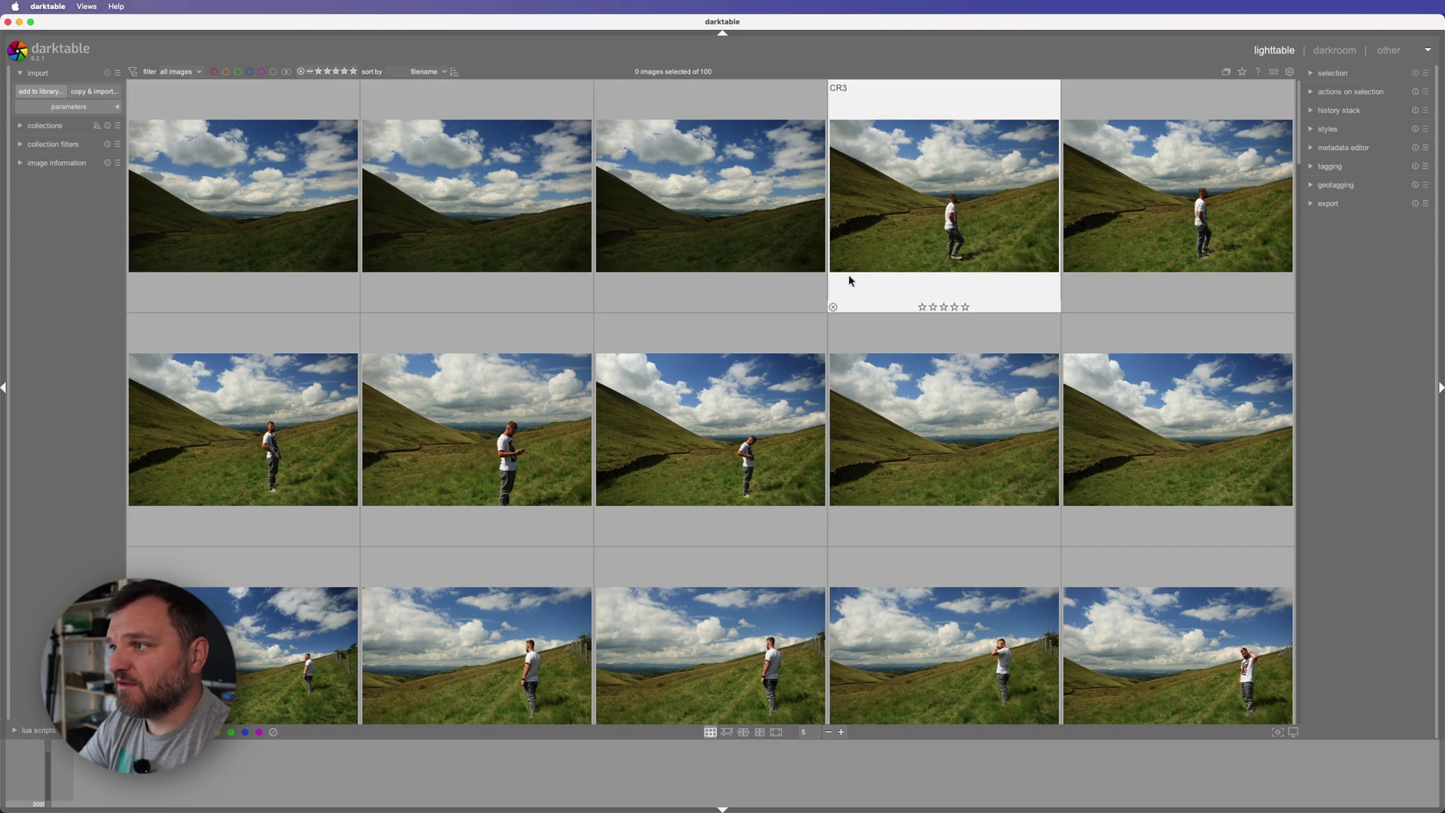
pyautogui.click(708, 227)
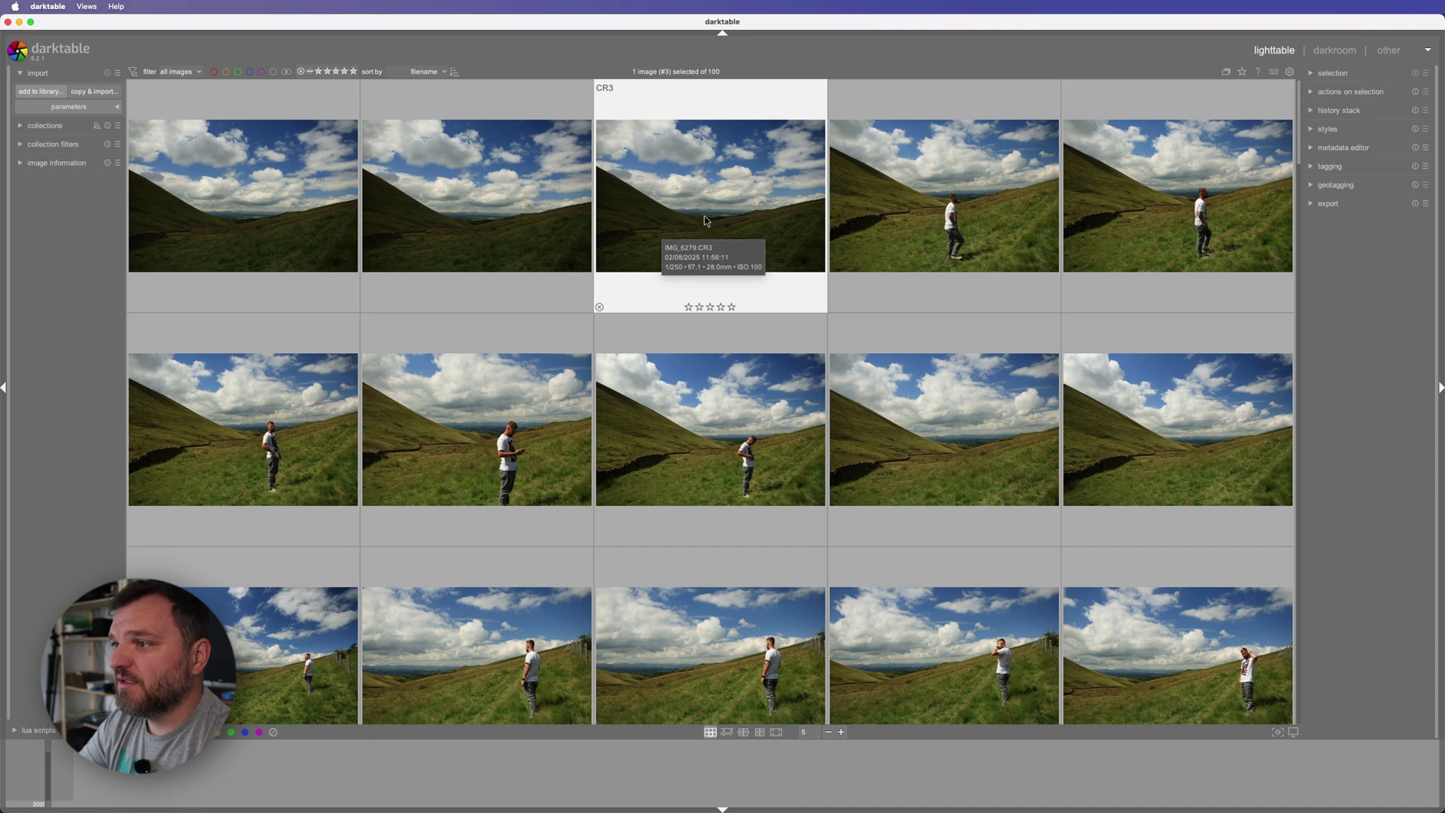
pyautogui.doubleClick(705, 219)
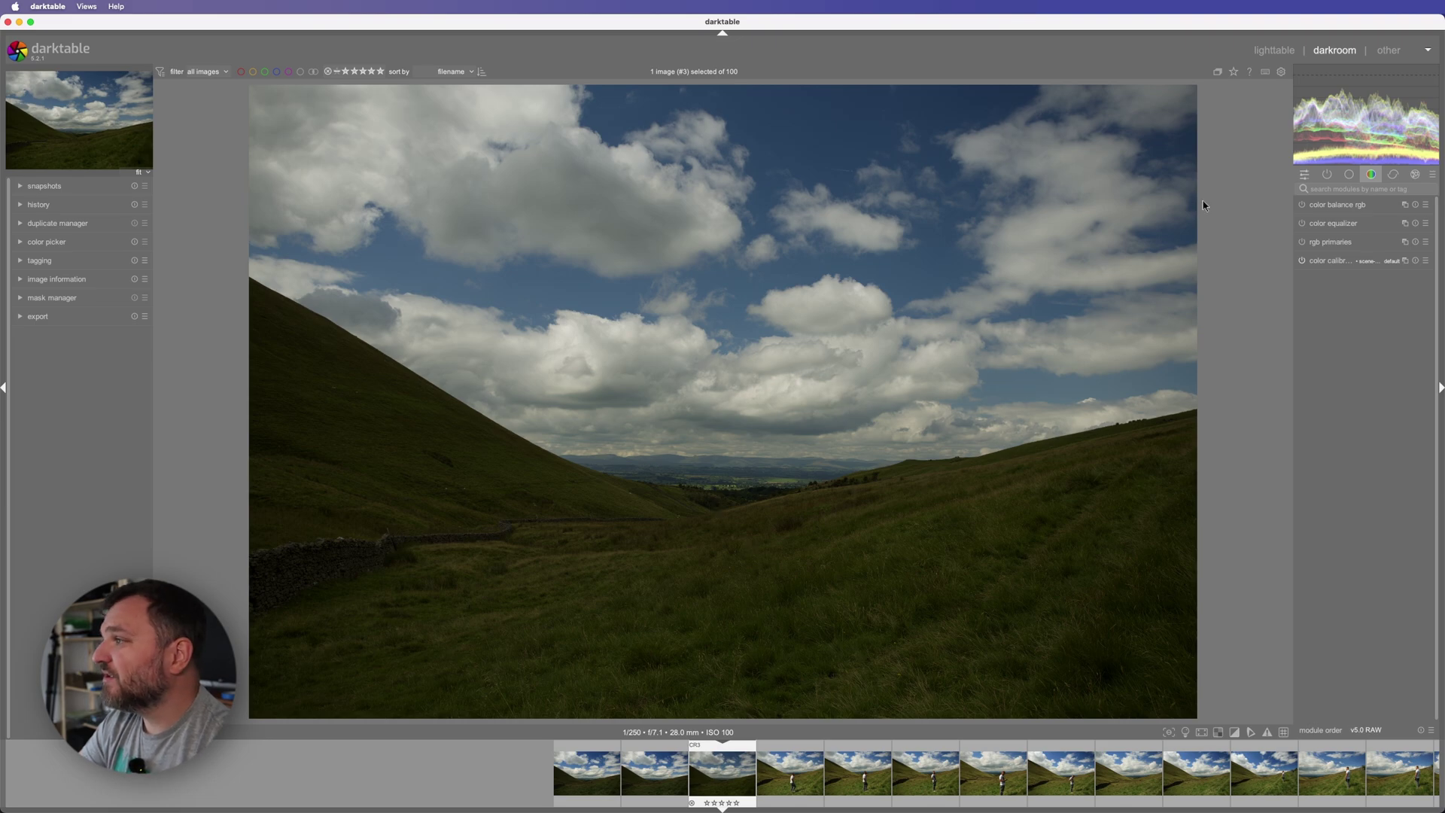
# Switch the scope from waveform through RGB parade to a standard histogram.
pyautogui.moveTo(1382, 141)
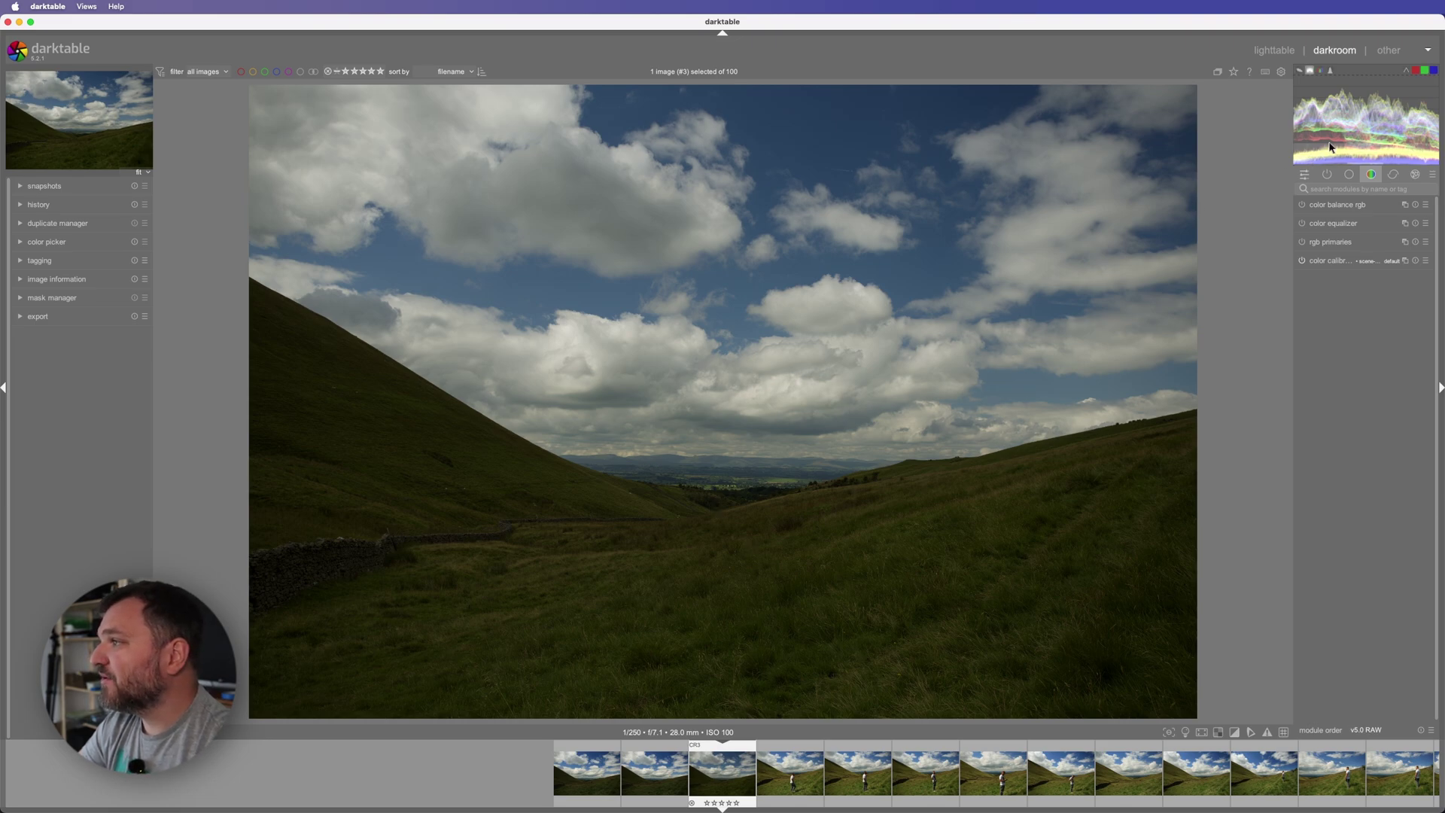
pyautogui.click(1320, 72)
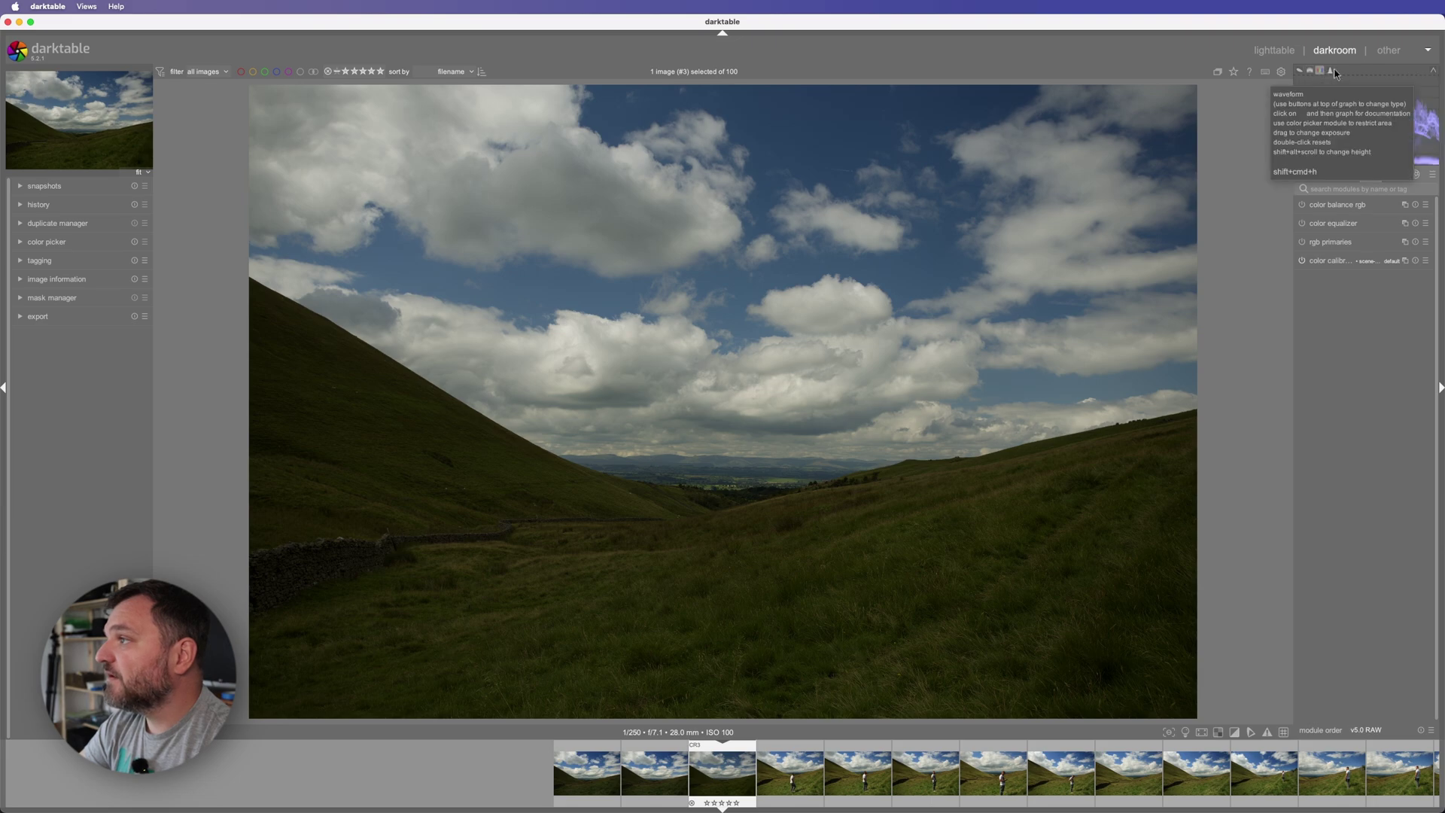
pyautogui.click(1331, 71)
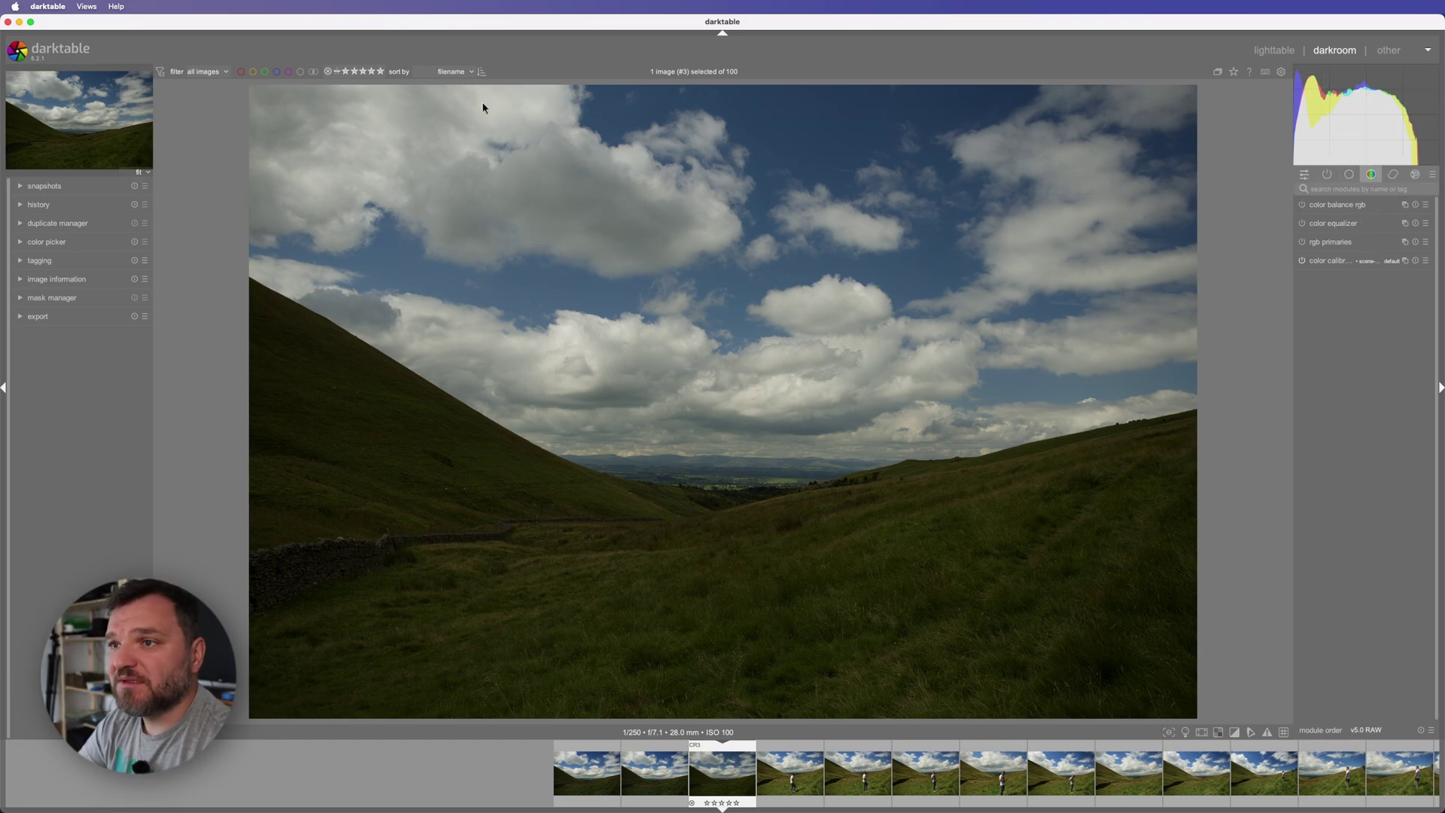
# Peek at the snapshots, history, export and mask manager panels.
pyautogui.click(18, 186)
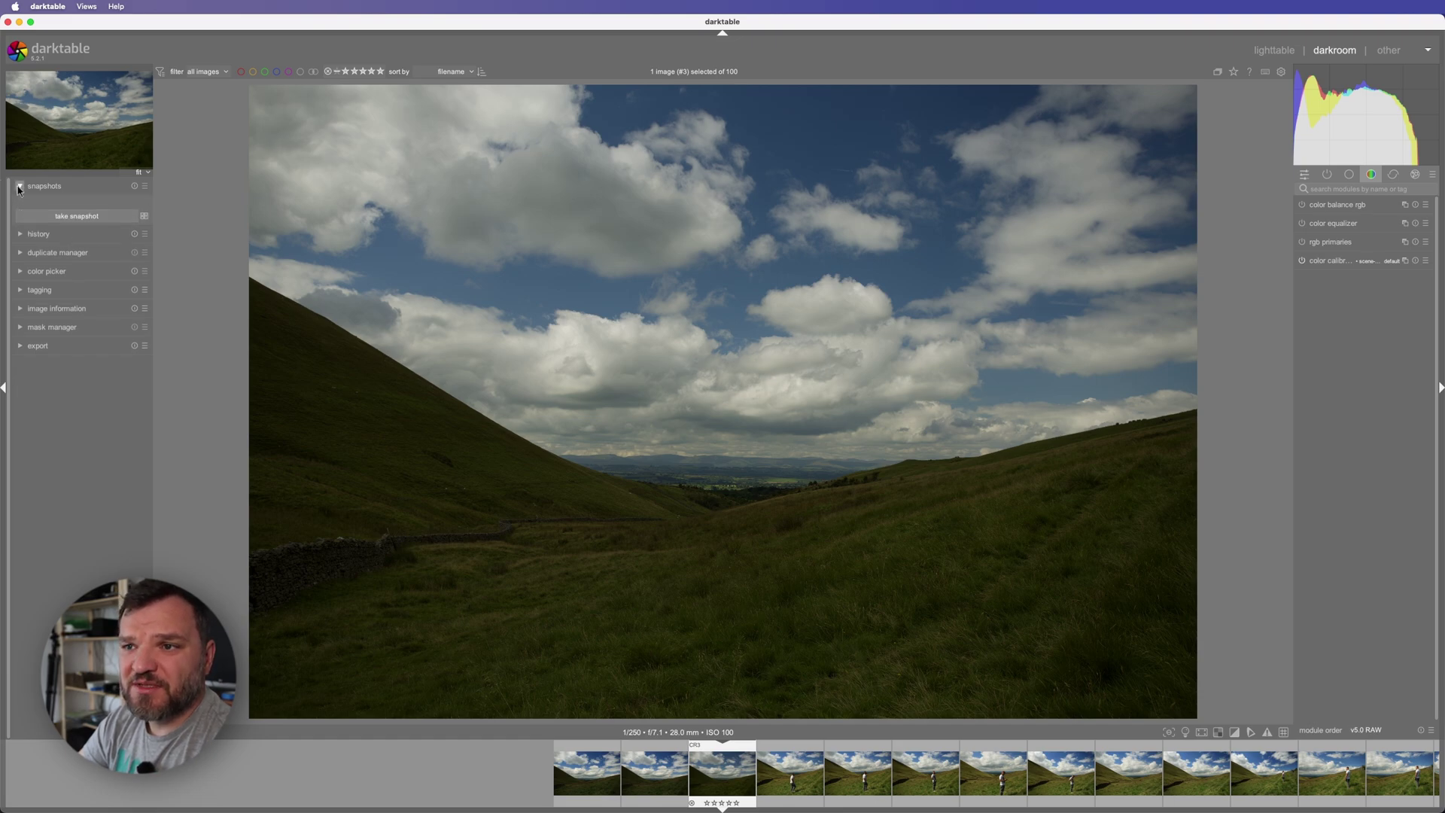
pyautogui.click(18, 186)
pyautogui.click(19, 205)
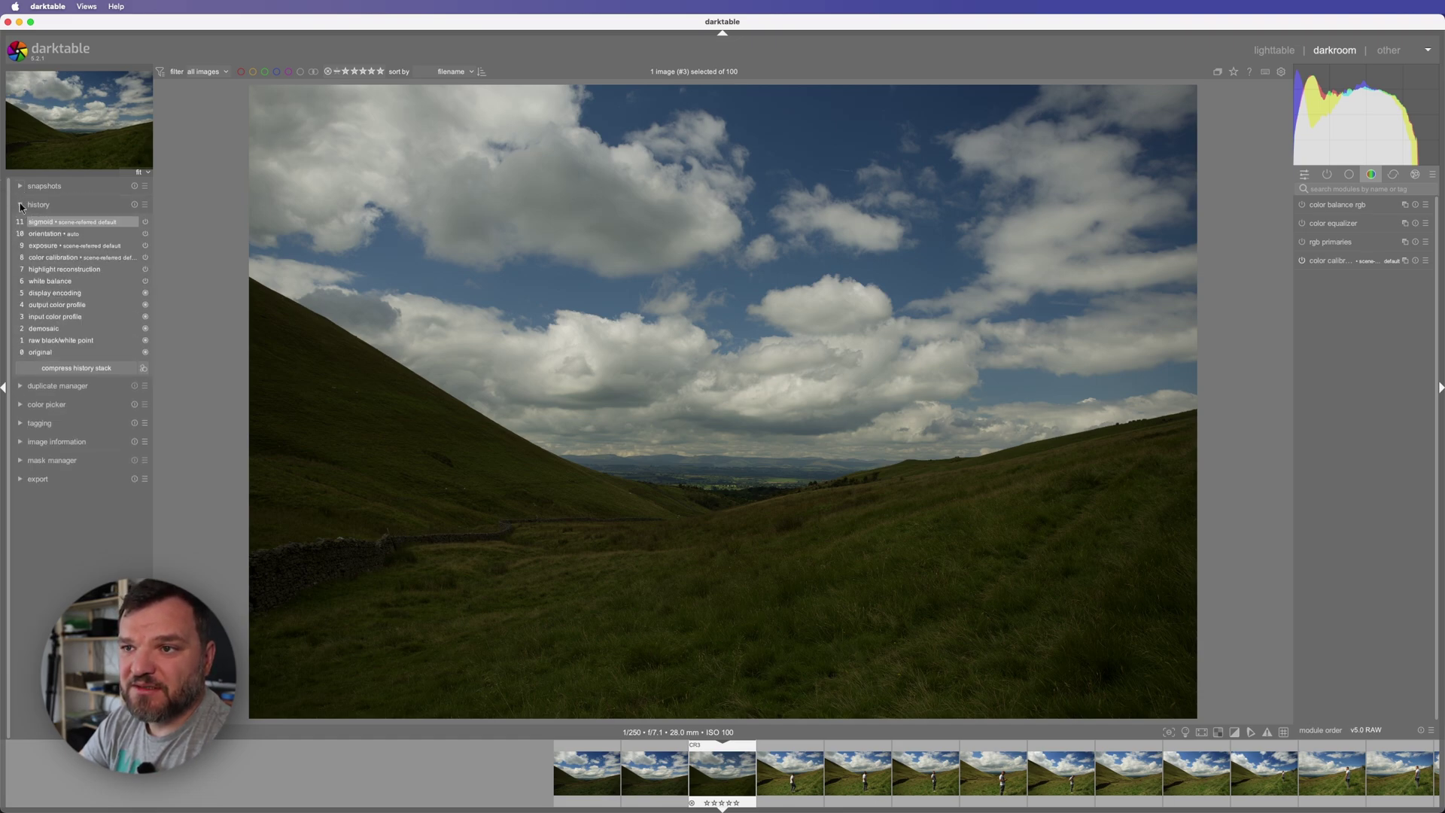
pyautogui.click(20, 205)
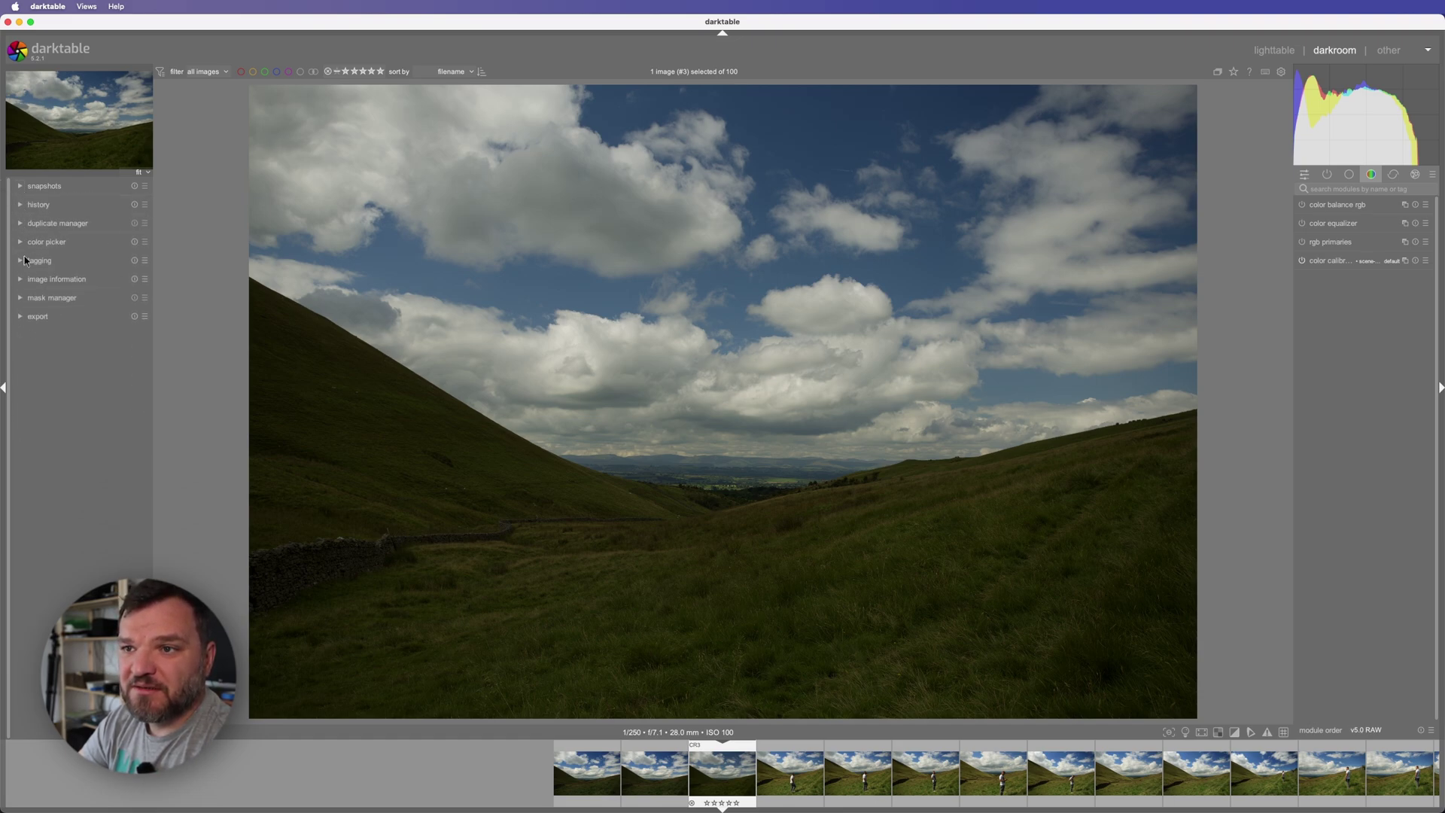
pyautogui.click(20, 317)
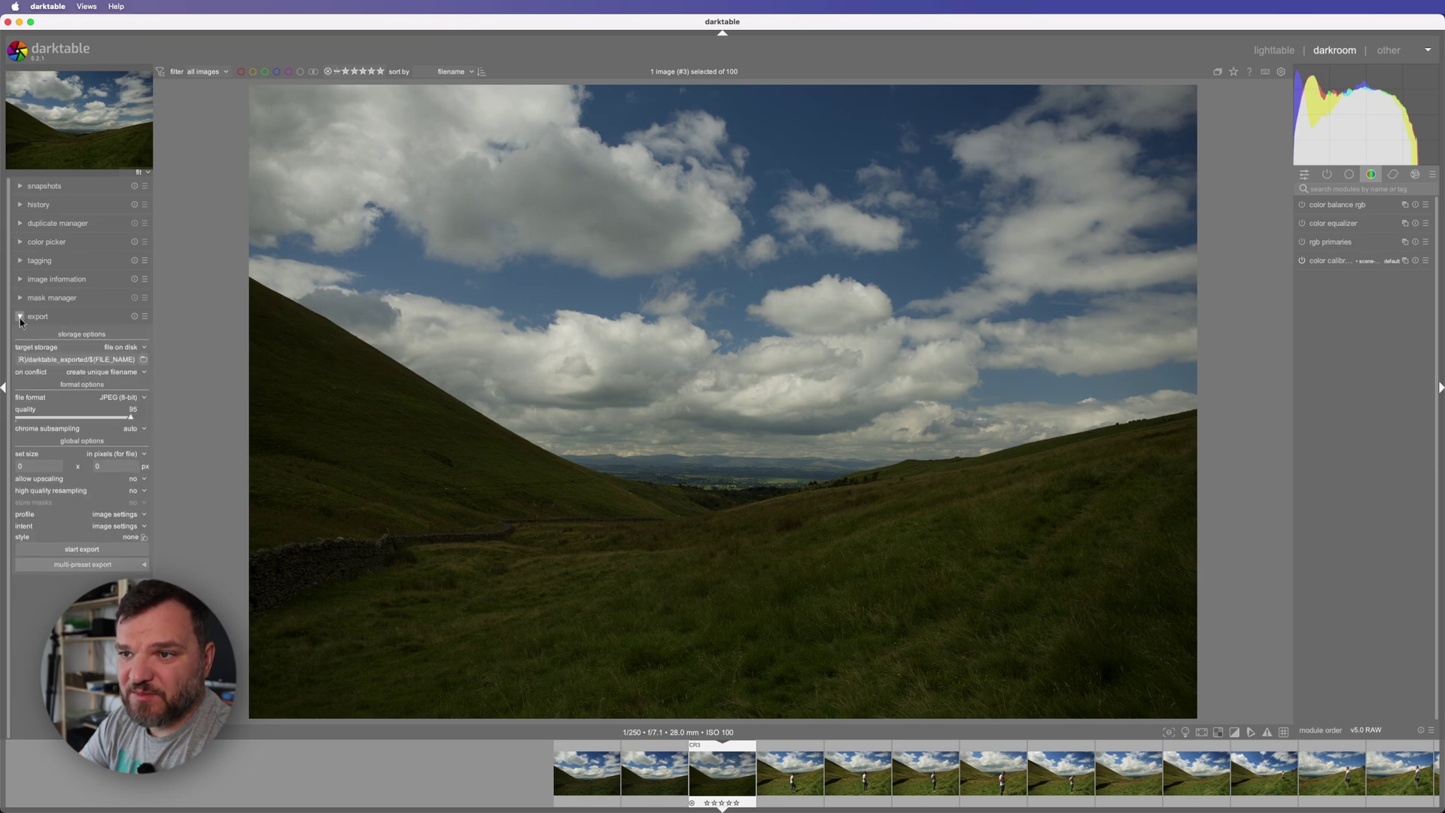
pyautogui.click(20, 317)
pyautogui.click(20, 298)
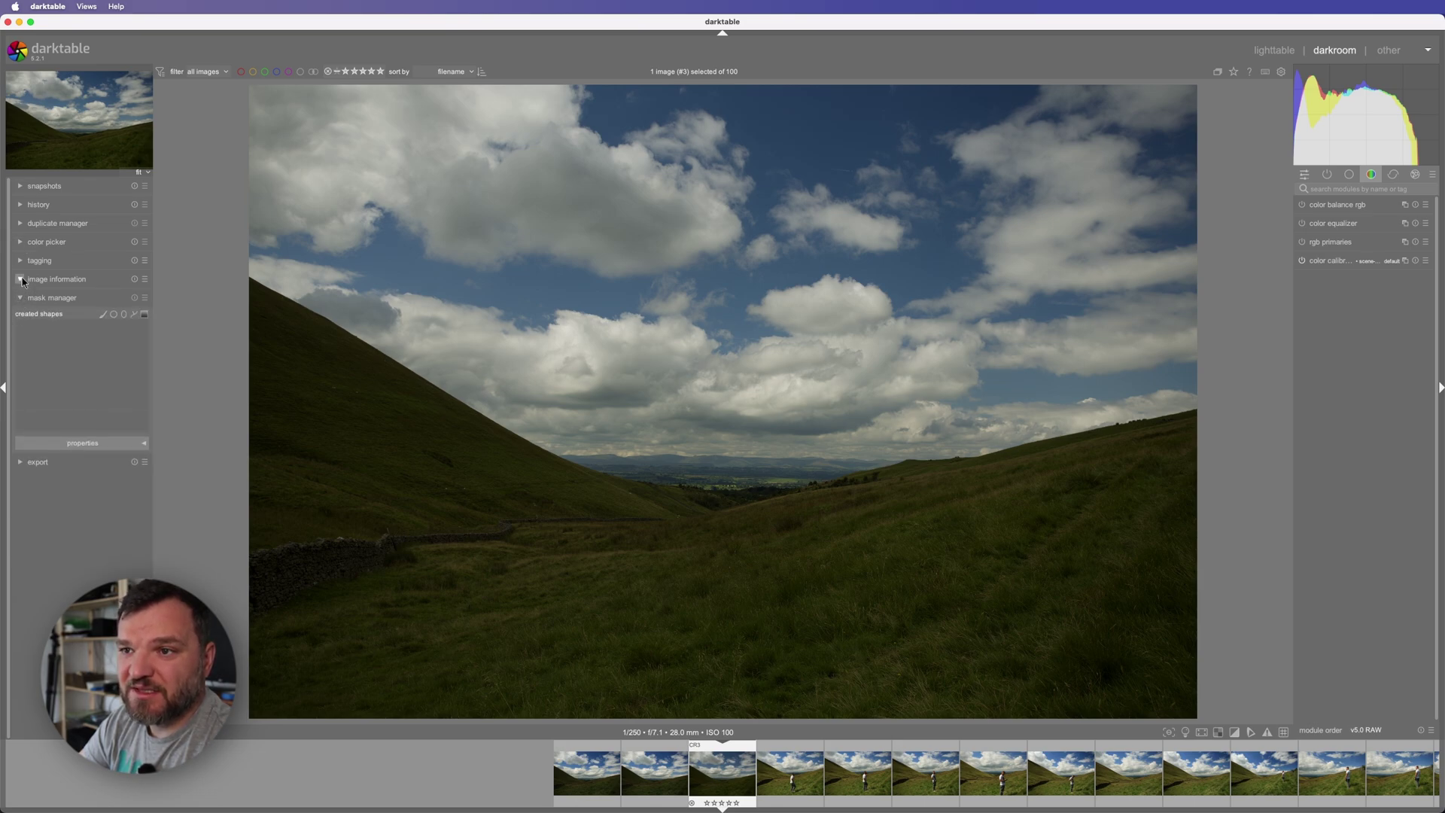
# Check the metadata, tagging, colour picker and duplicate panels, then filter to five-star images.
pyautogui.click(20, 279)
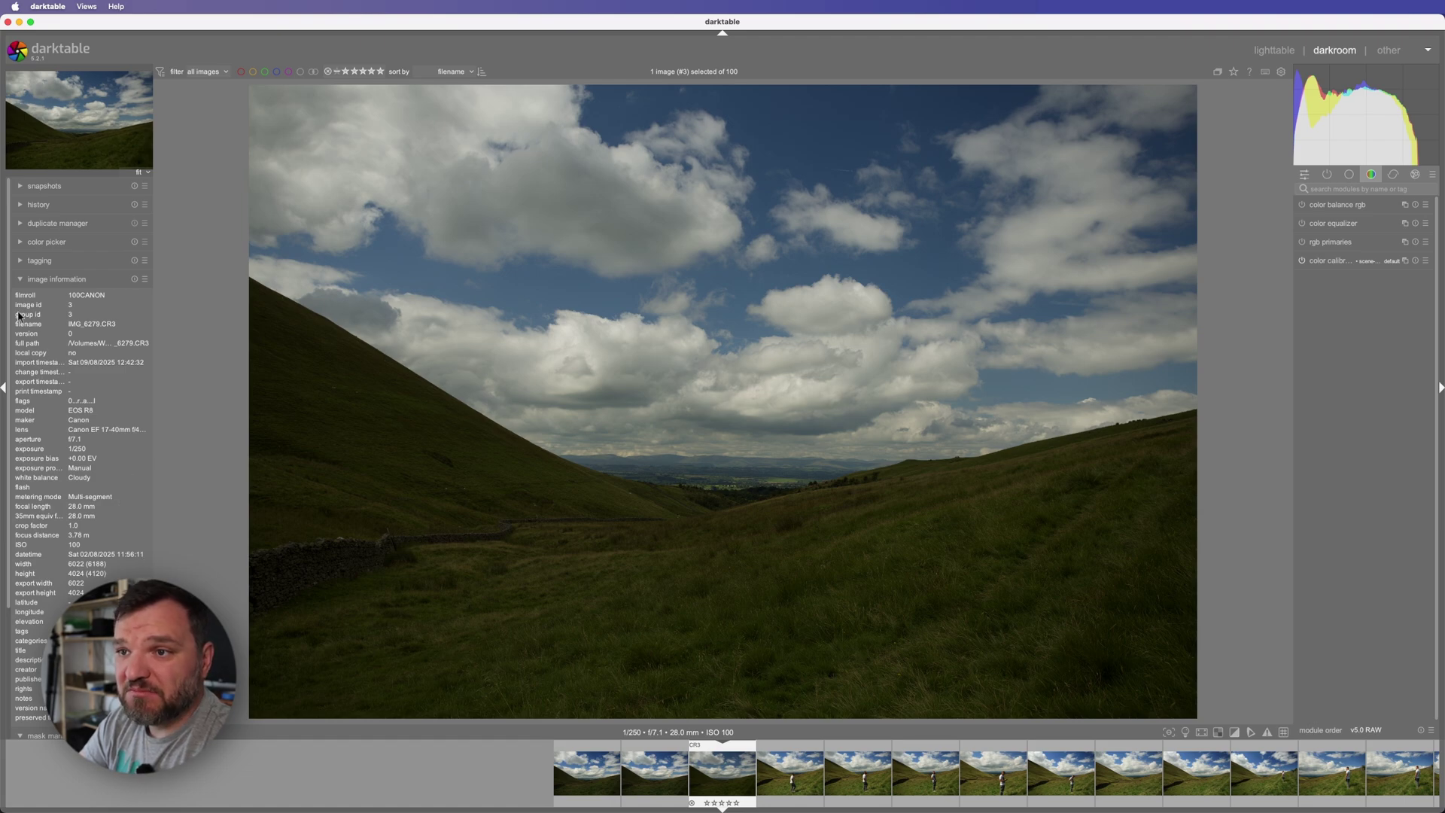
pyautogui.click(20, 279)
pyautogui.click(21, 261)
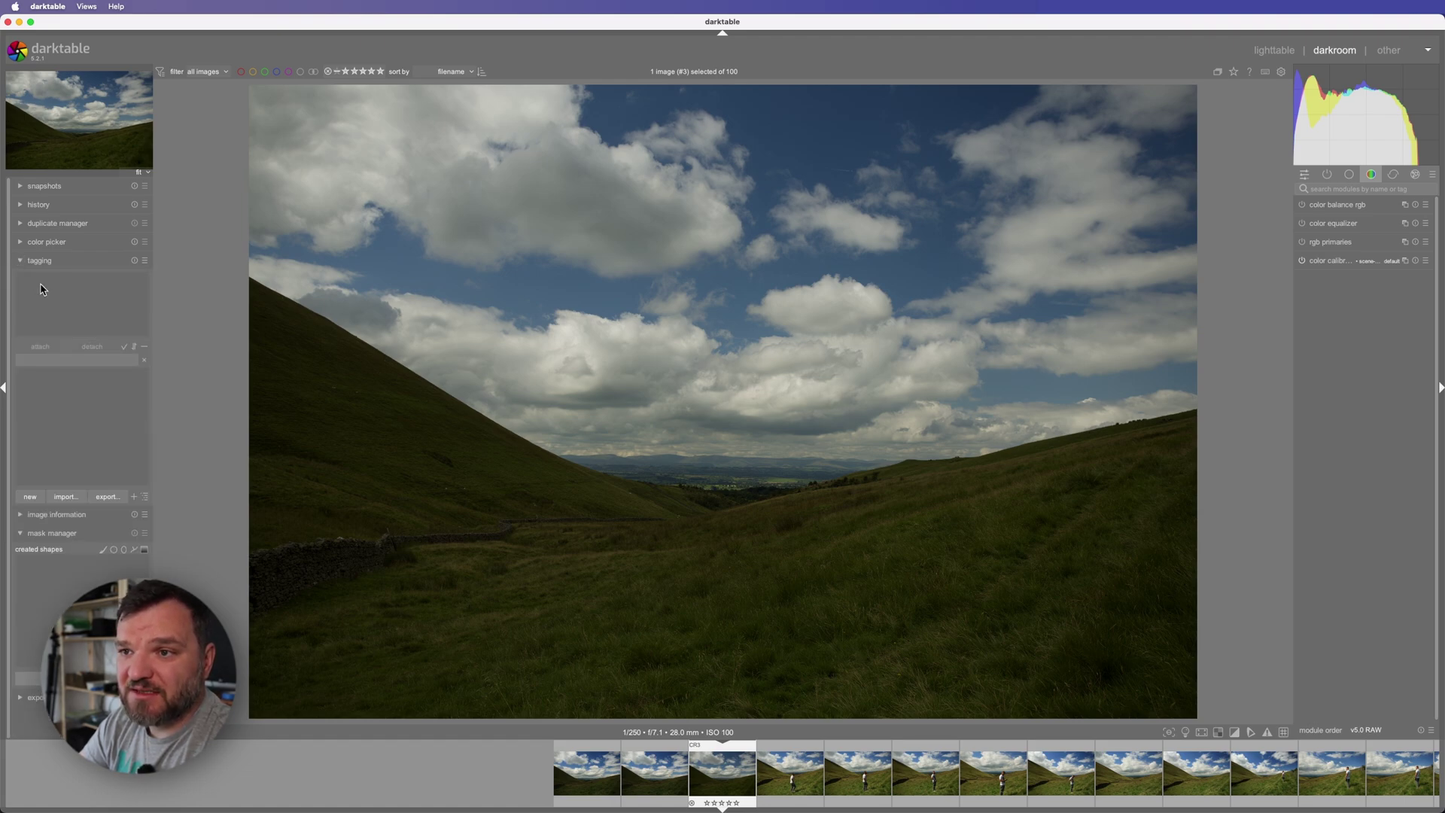
pyautogui.click(20, 261)
pyautogui.click(20, 241)
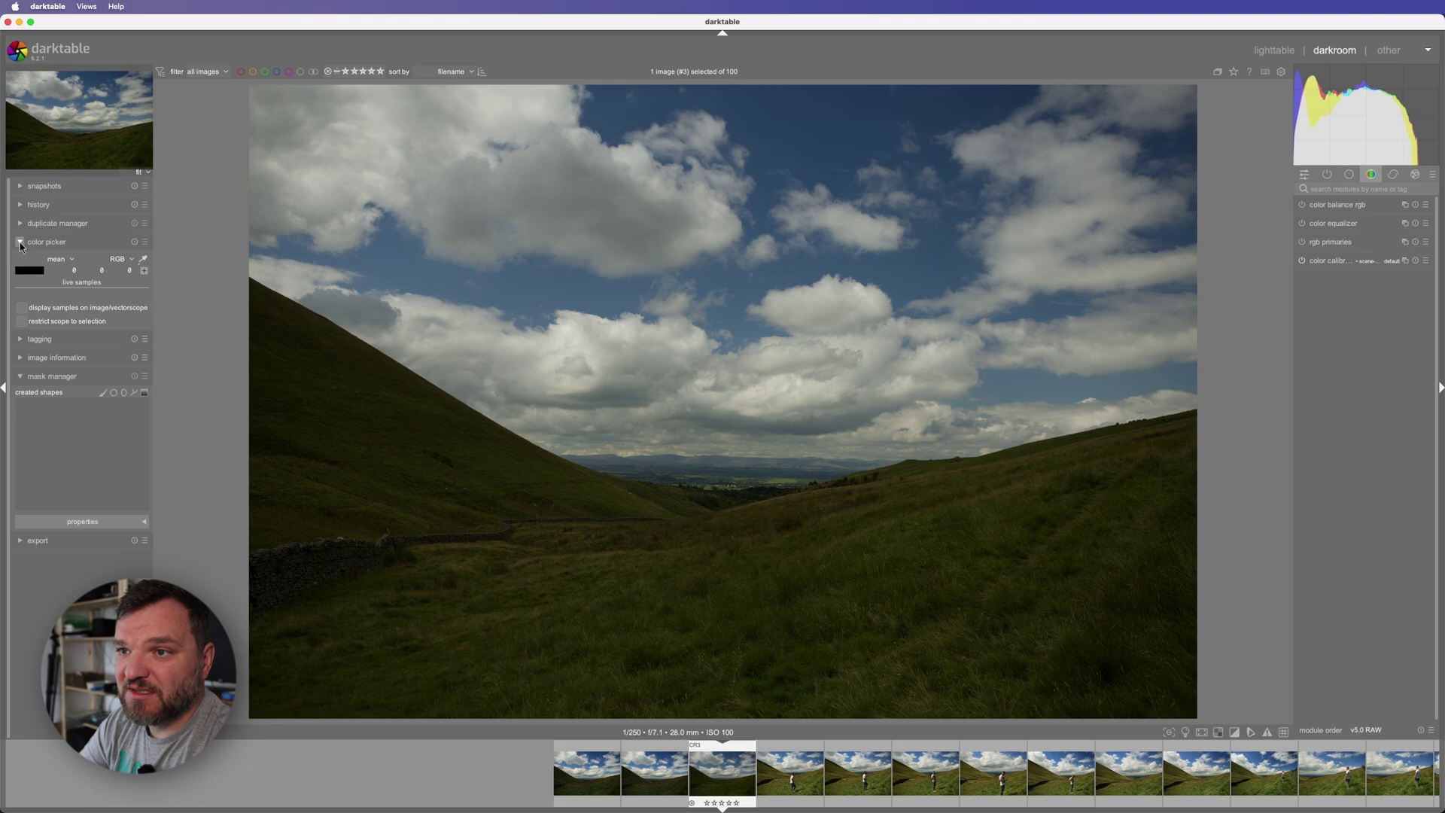
pyautogui.click(21, 223)
pyautogui.click(22, 223)
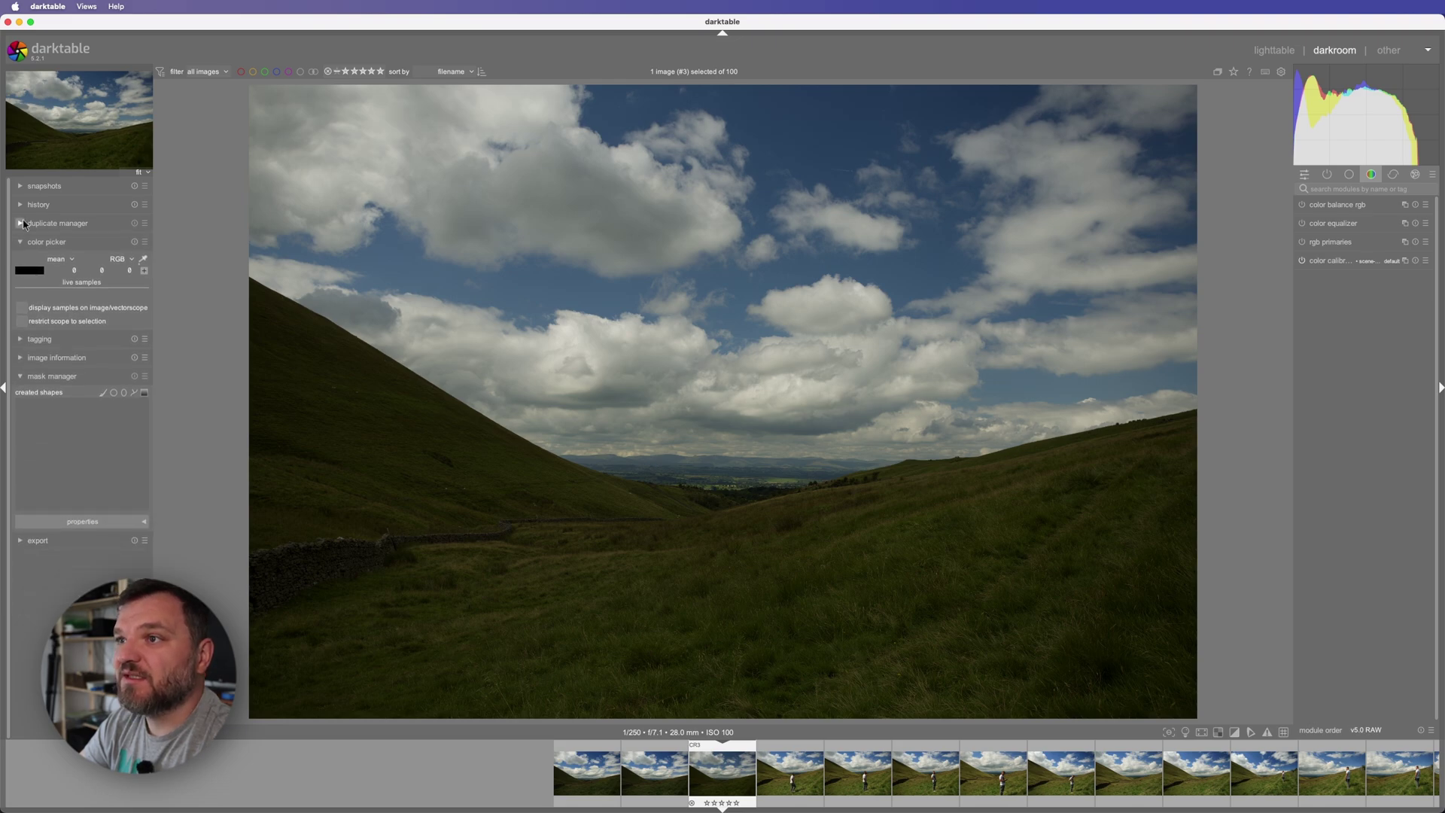
pyautogui.click(381, 72)
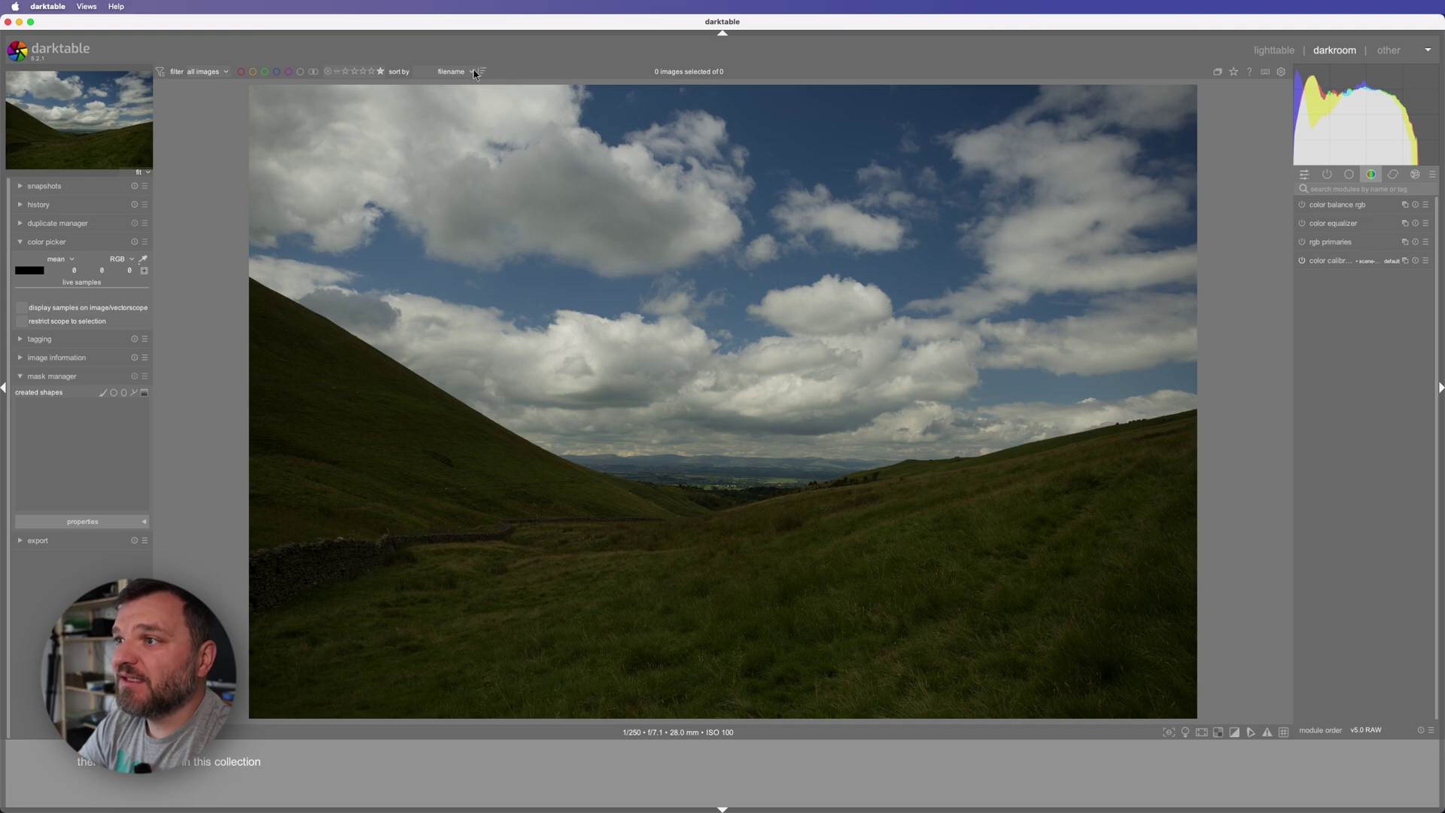
# Browse color balance rgb's main, grading and masks tabs.
pyautogui.click(474, 73)
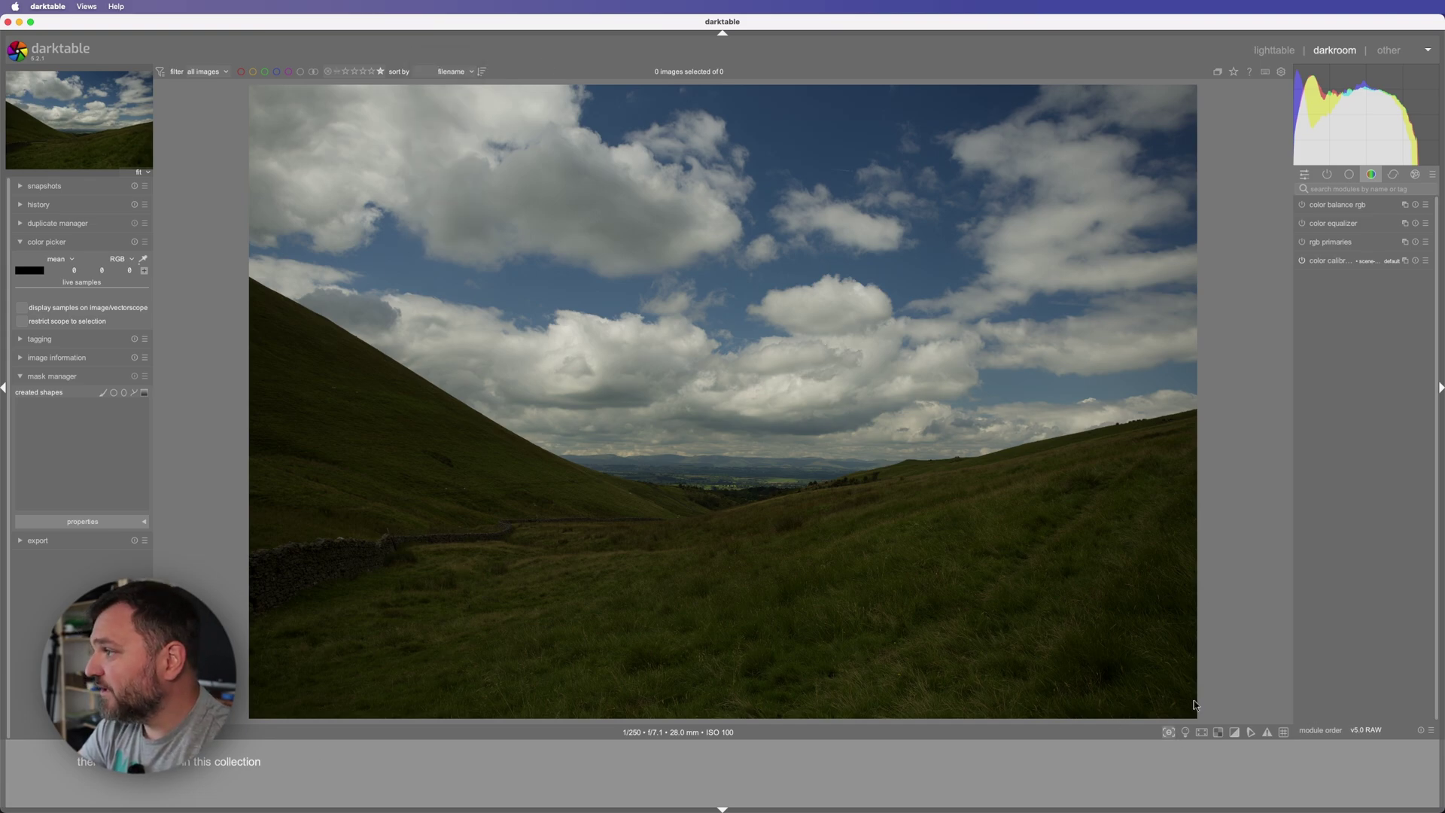
pyautogui.click(1337, 206)
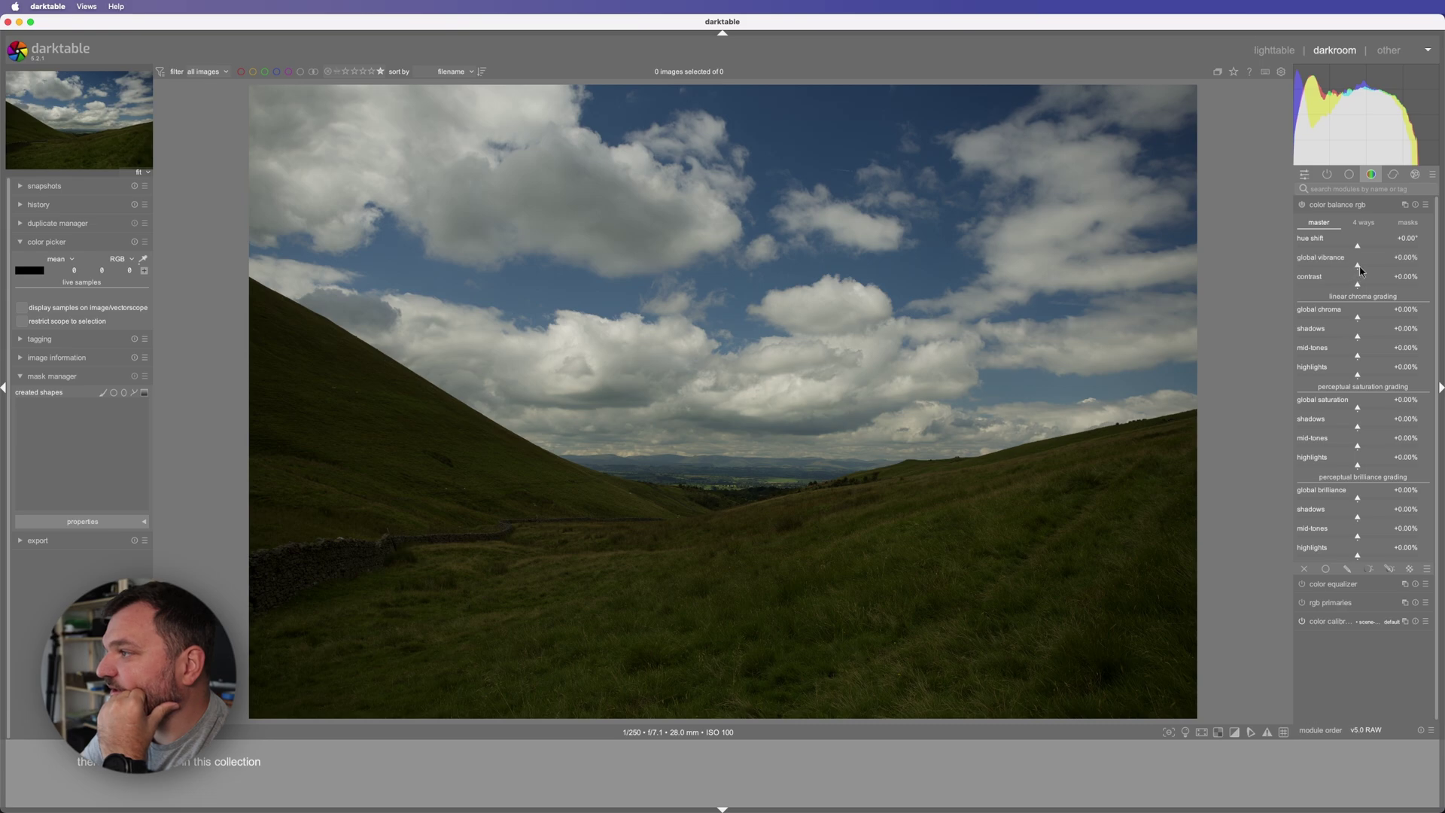
pyautogui.click(1368, 228)
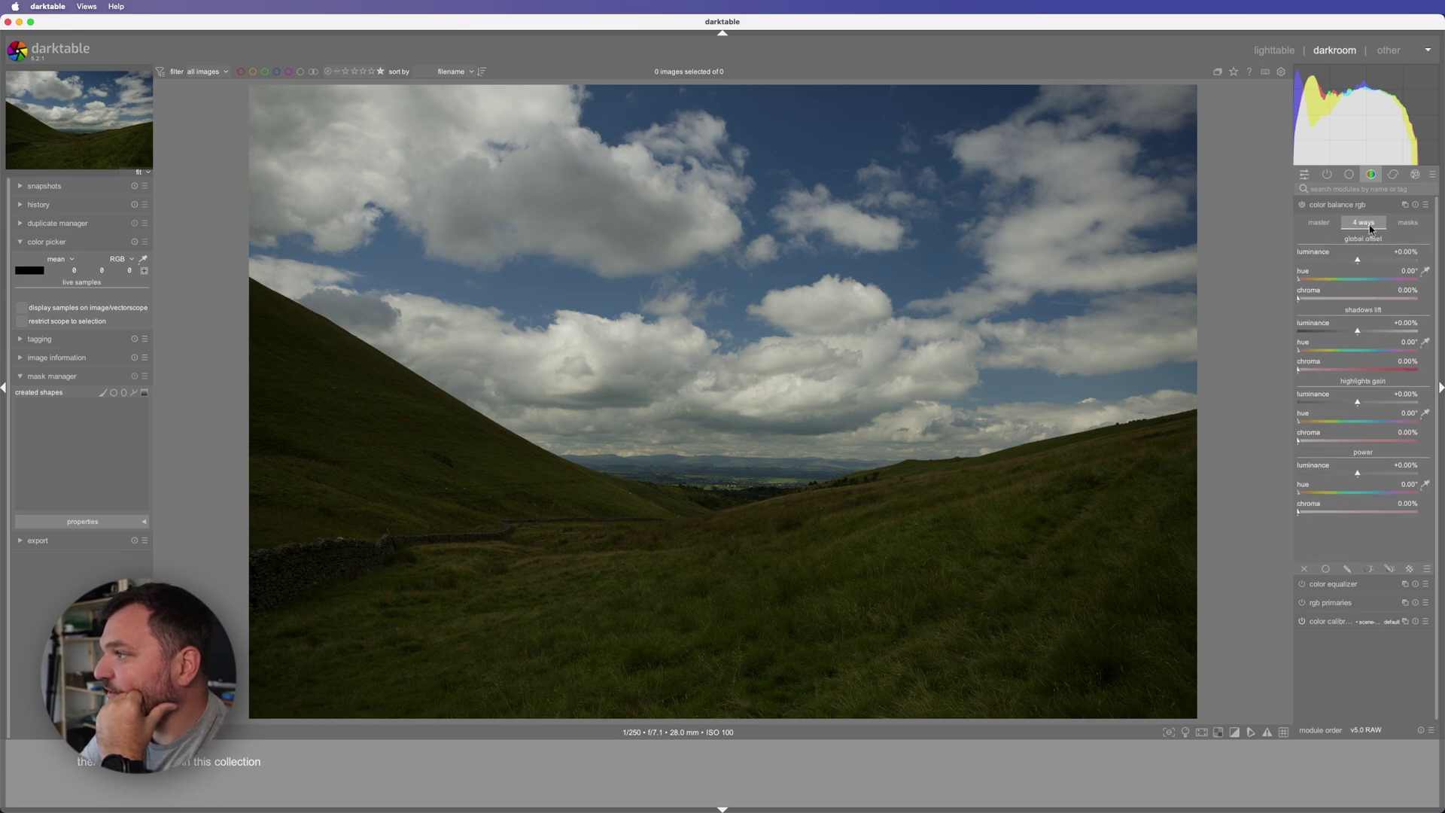
pyautogui.click(1407, 223)
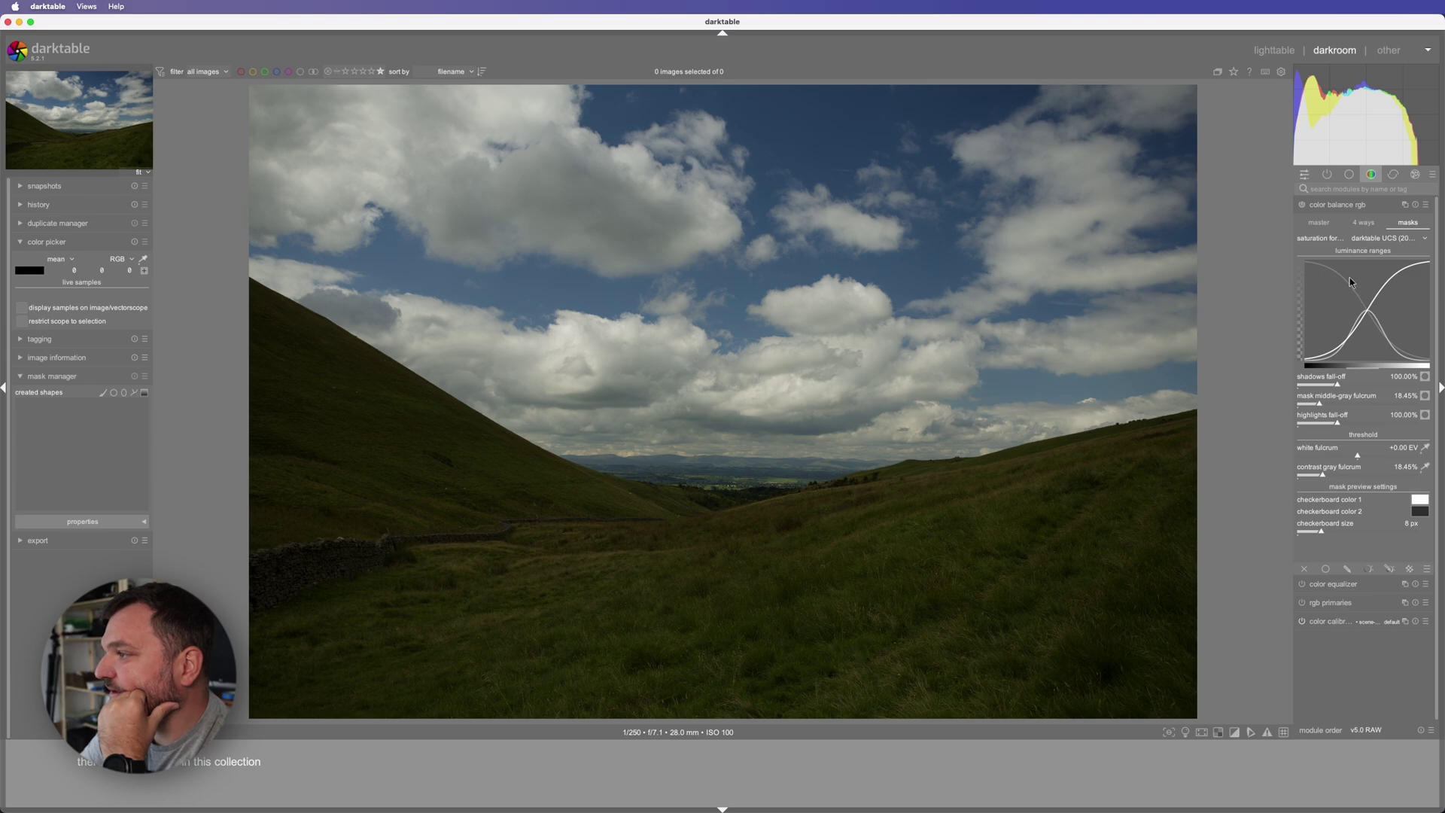
pyautogui.click(1319, 222)
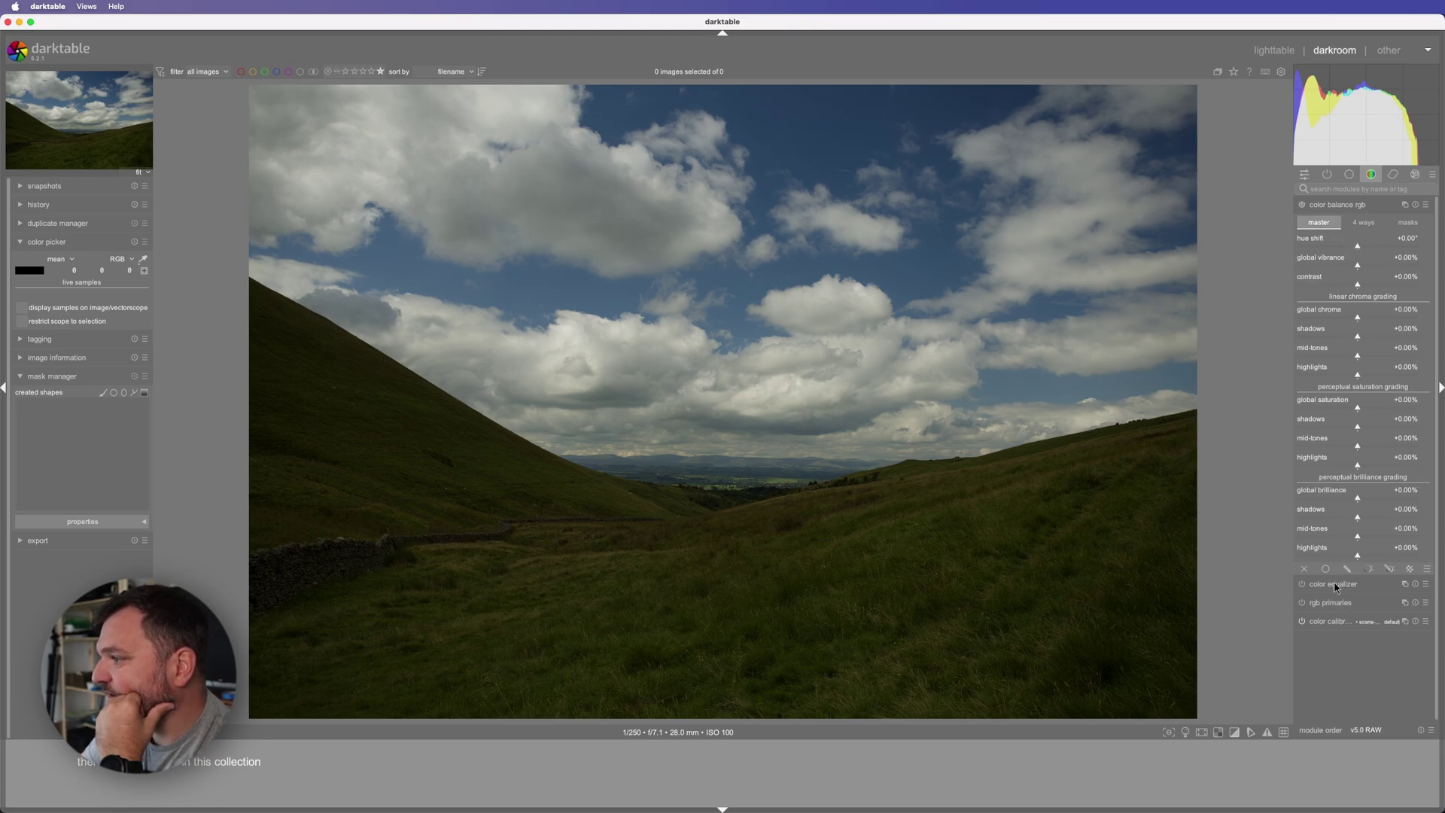
pyautogui.click(1332, 208)
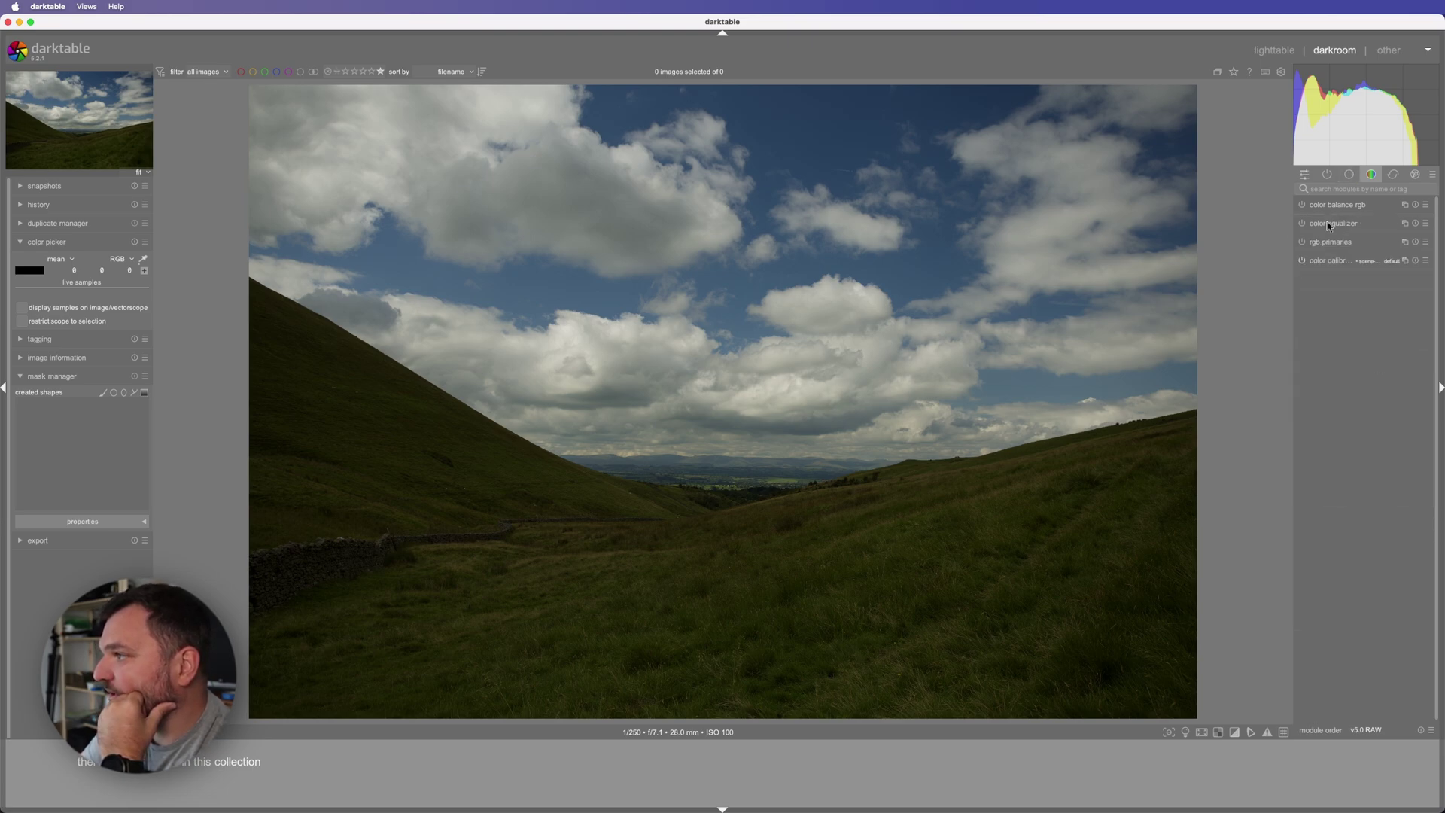
# Peek at color equalizer, rgb primaries and color calibration, then show the base module group.
pyautogui.click(1331, 226)
pyautogui.click(1332, 224)
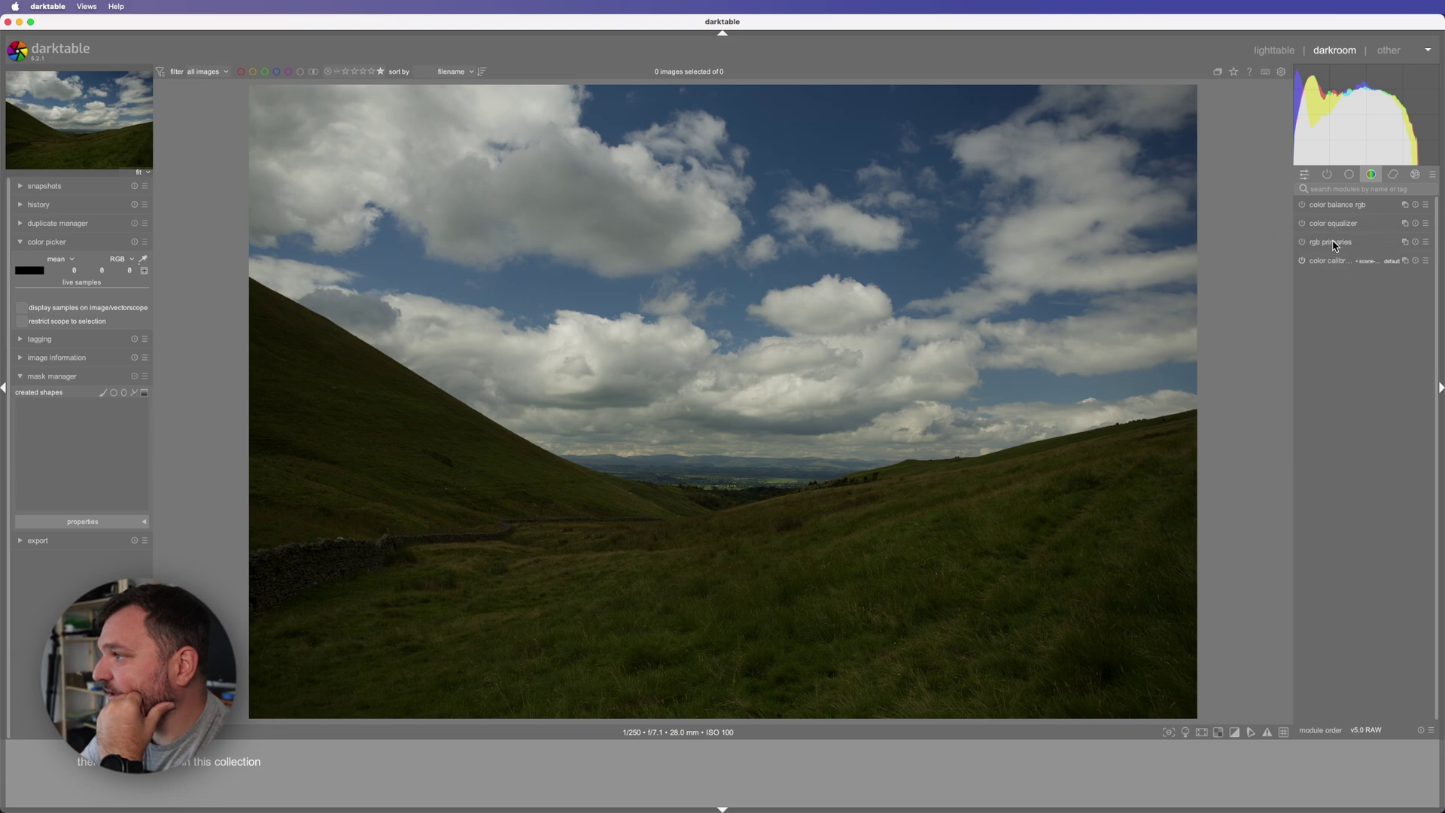
pyautogui.click(1344, 246)
pyautogui.click(1349, 244)
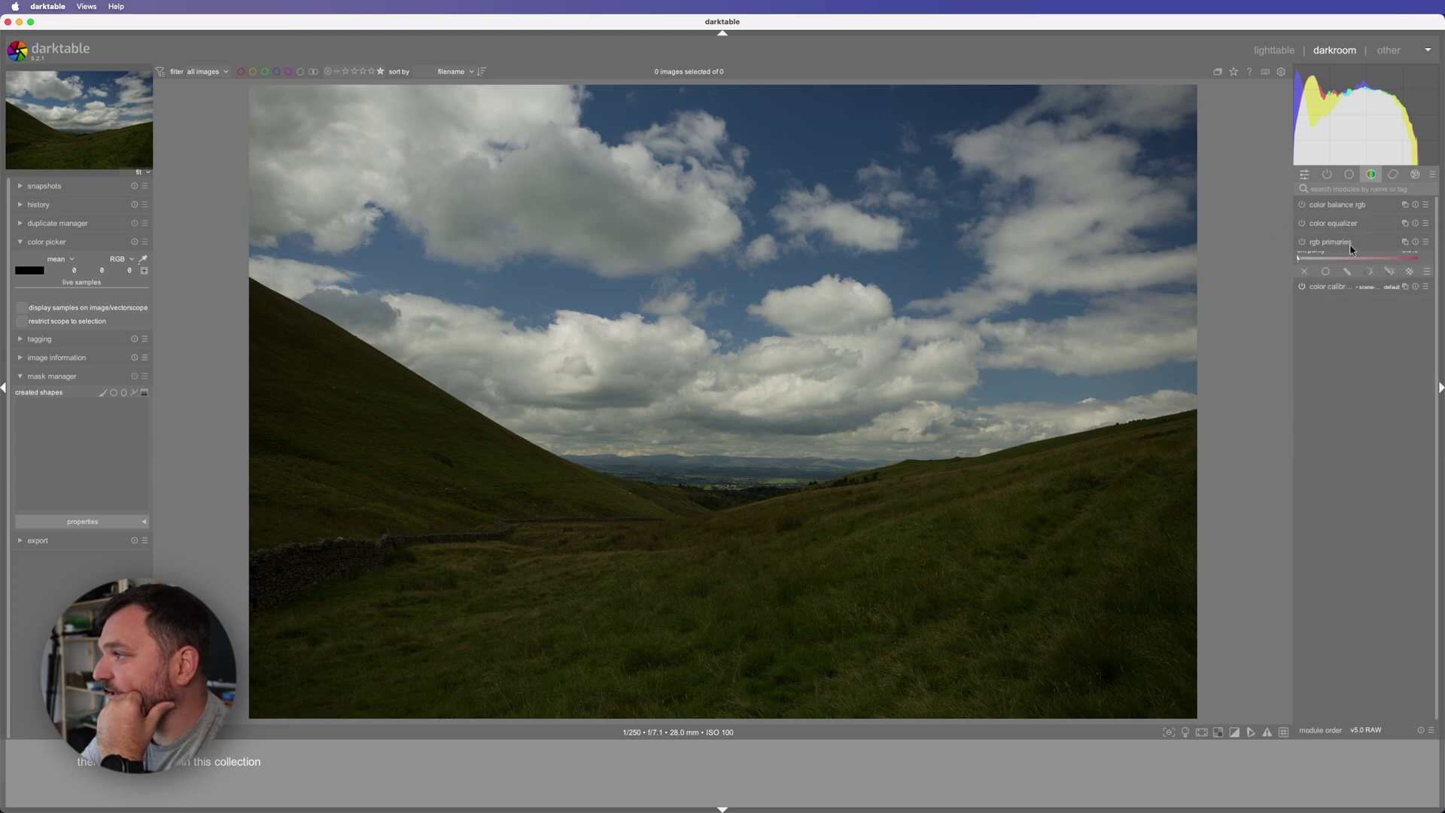
pyautogui.click(1321, 264)
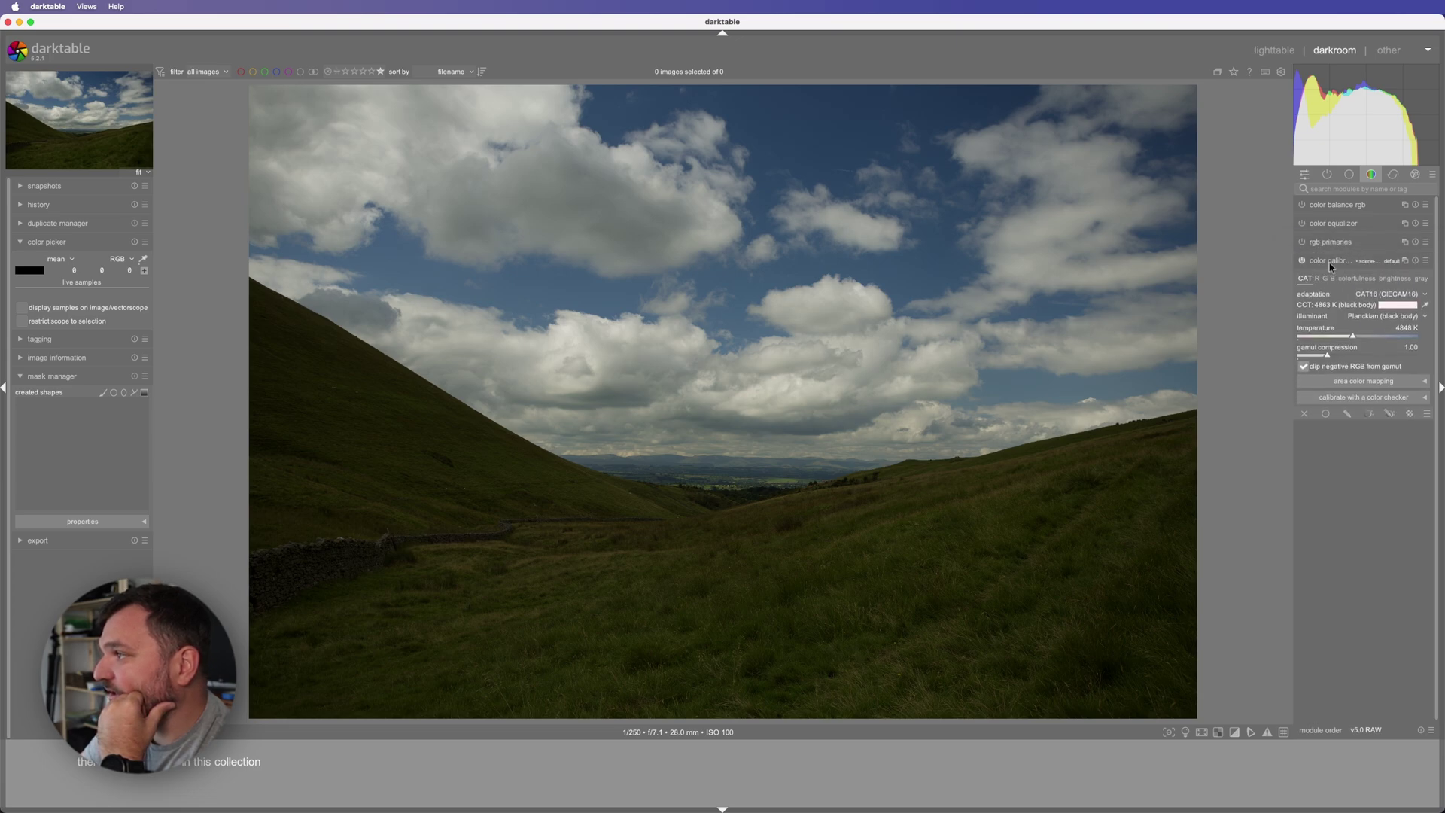
pyautogui.click(1394, 175)
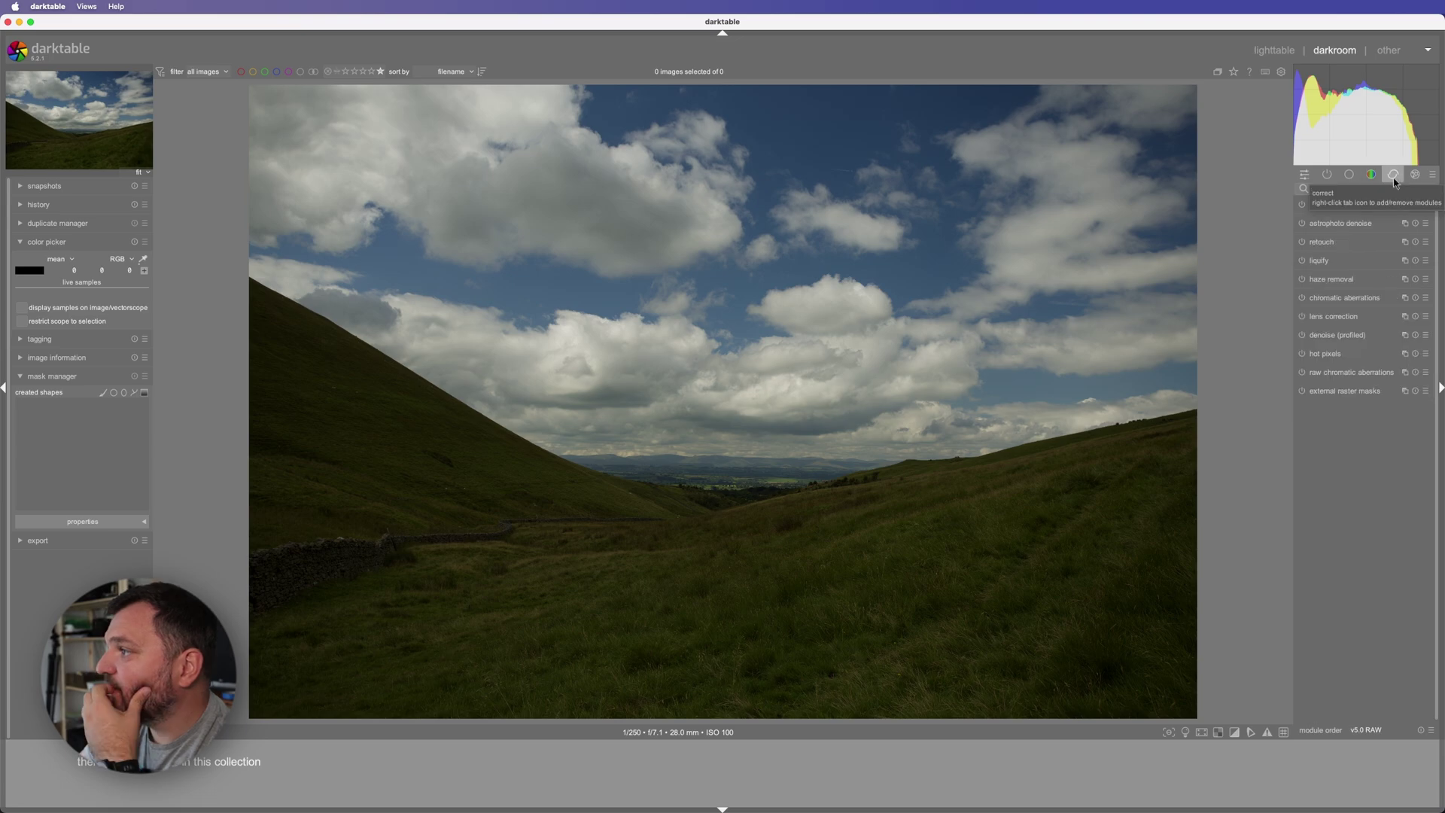
pyautogui.click(1349, 175)
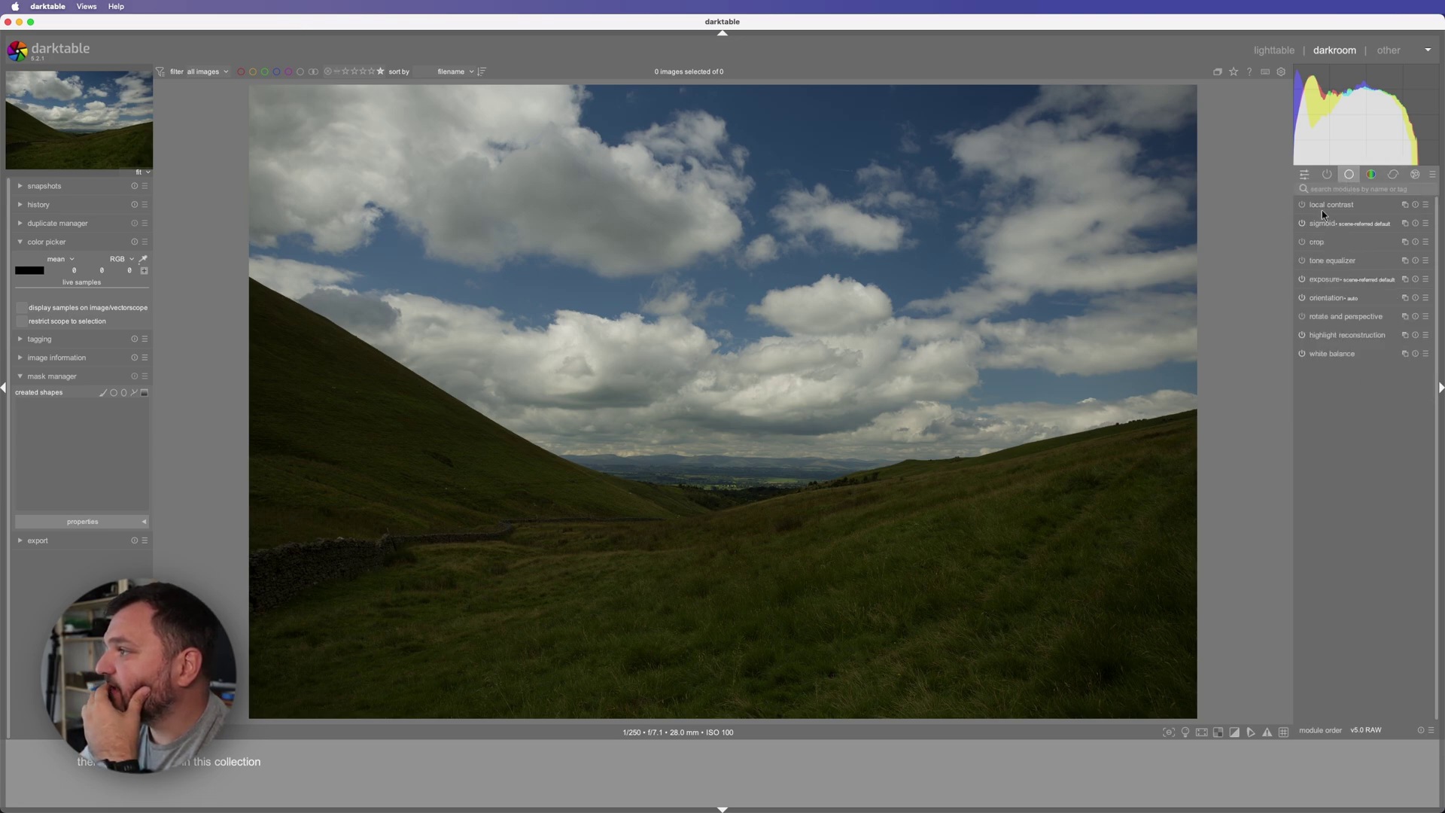
# Push local contrast's highlights slider higher for crisper clouds and grass.
pyautogui.click(1330, 205)
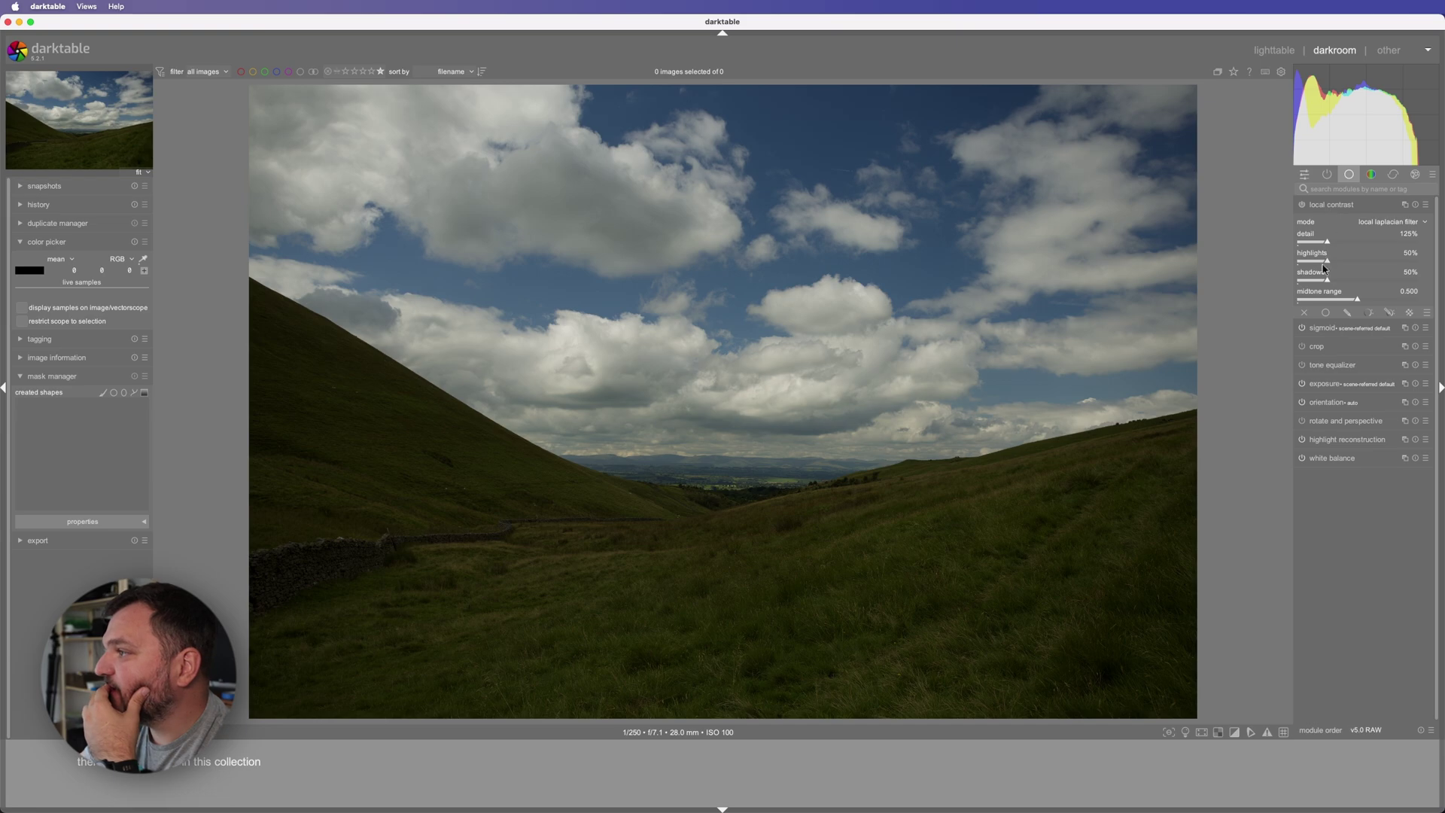
pyautogui.moveTo(1330, 265); pyautogui.dragTo(1402, 265)
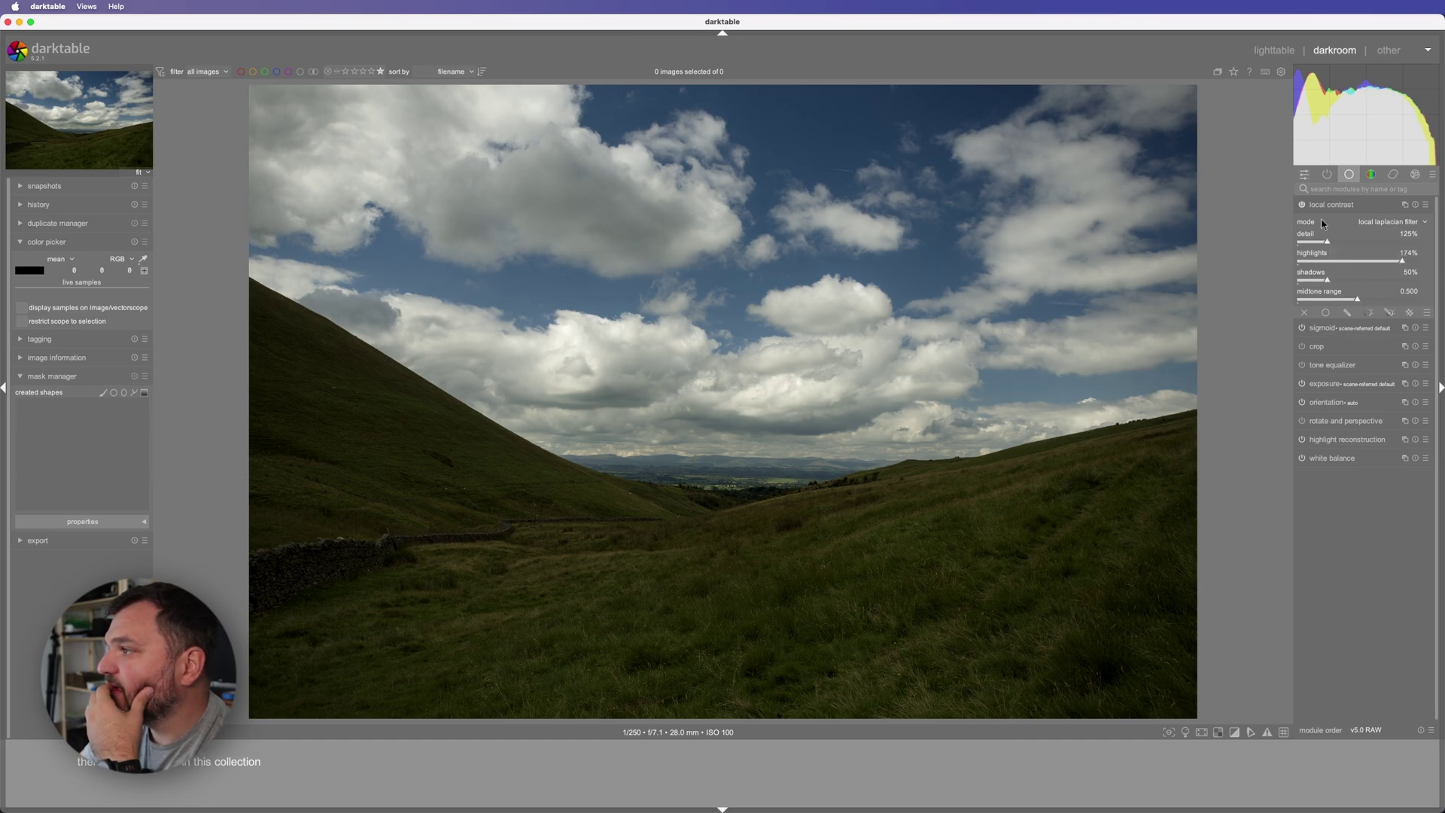
pyautogui.click(1326, 208)
pyautogui.click(1326, 224)
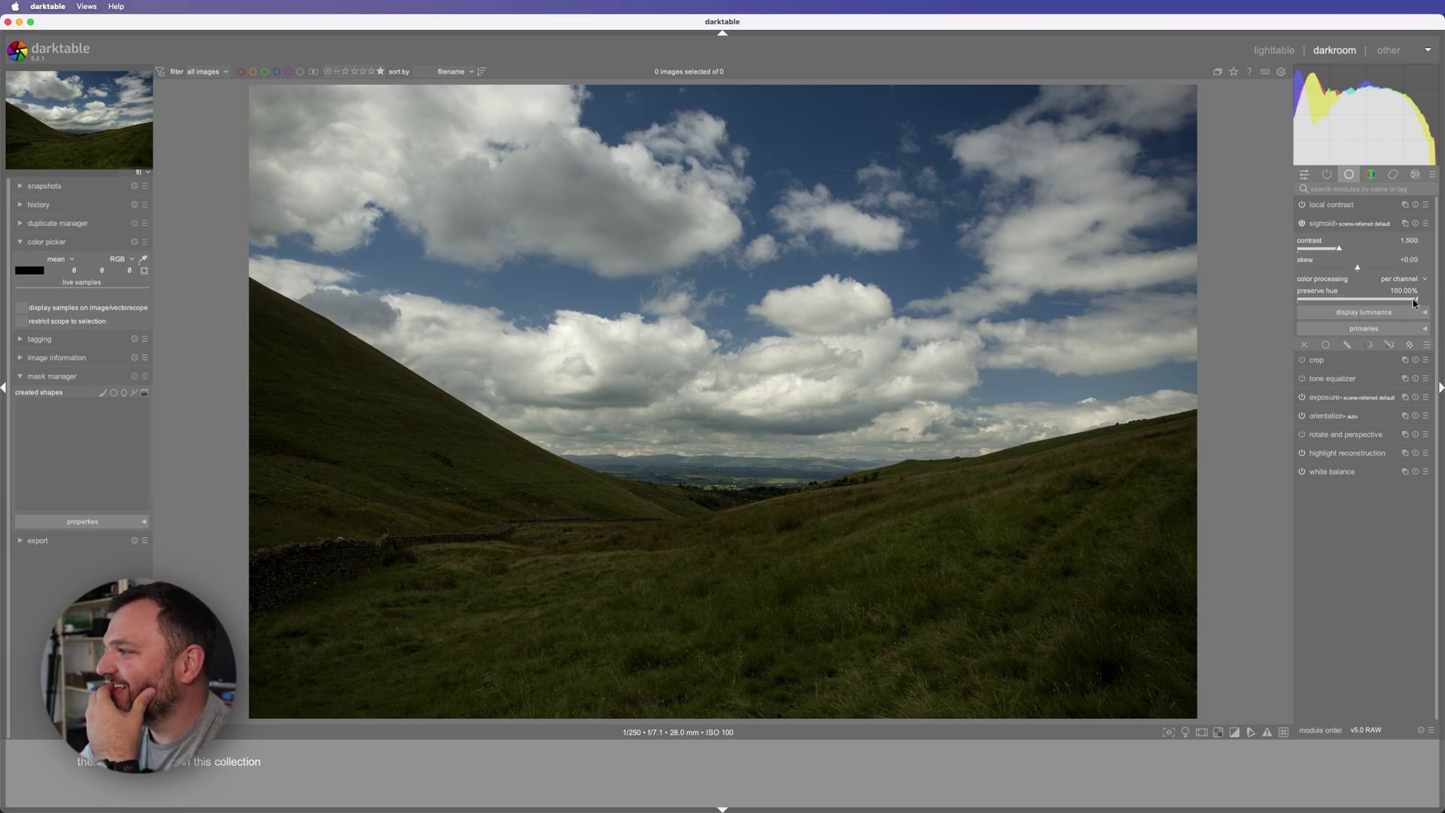
# Raise the exposure module's exposure to about +2.10 EV.
pyautogui.click(1350, 402)
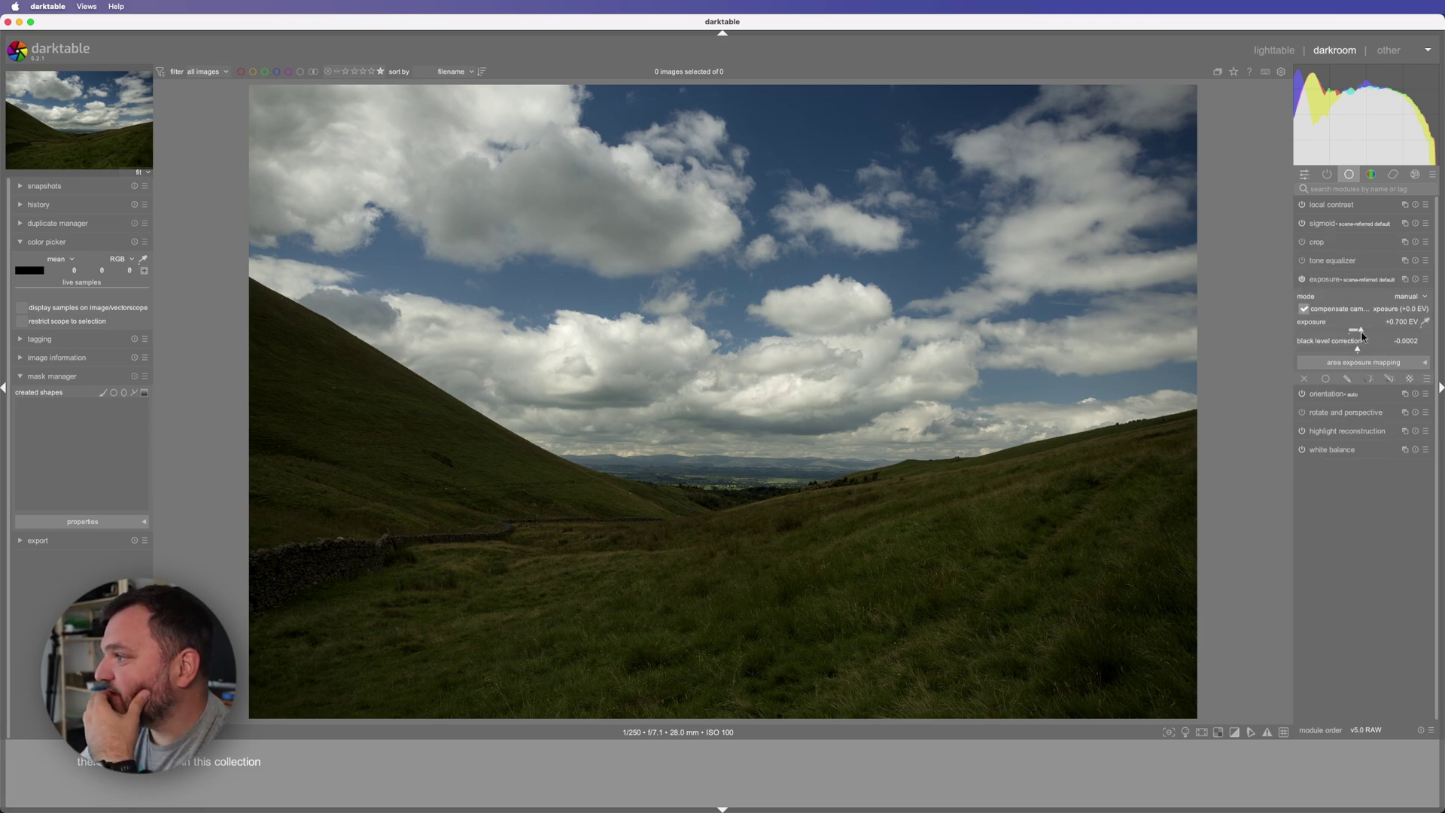
pyautogui.moveTo(1363, 334)
pyautogui.mouseDown()
pyautogui.moveTo(1407, 337)
pyautogui.moveTo(1385, 339)
pyautogui.mouseUp()
pyautogui.click(1347, 362)
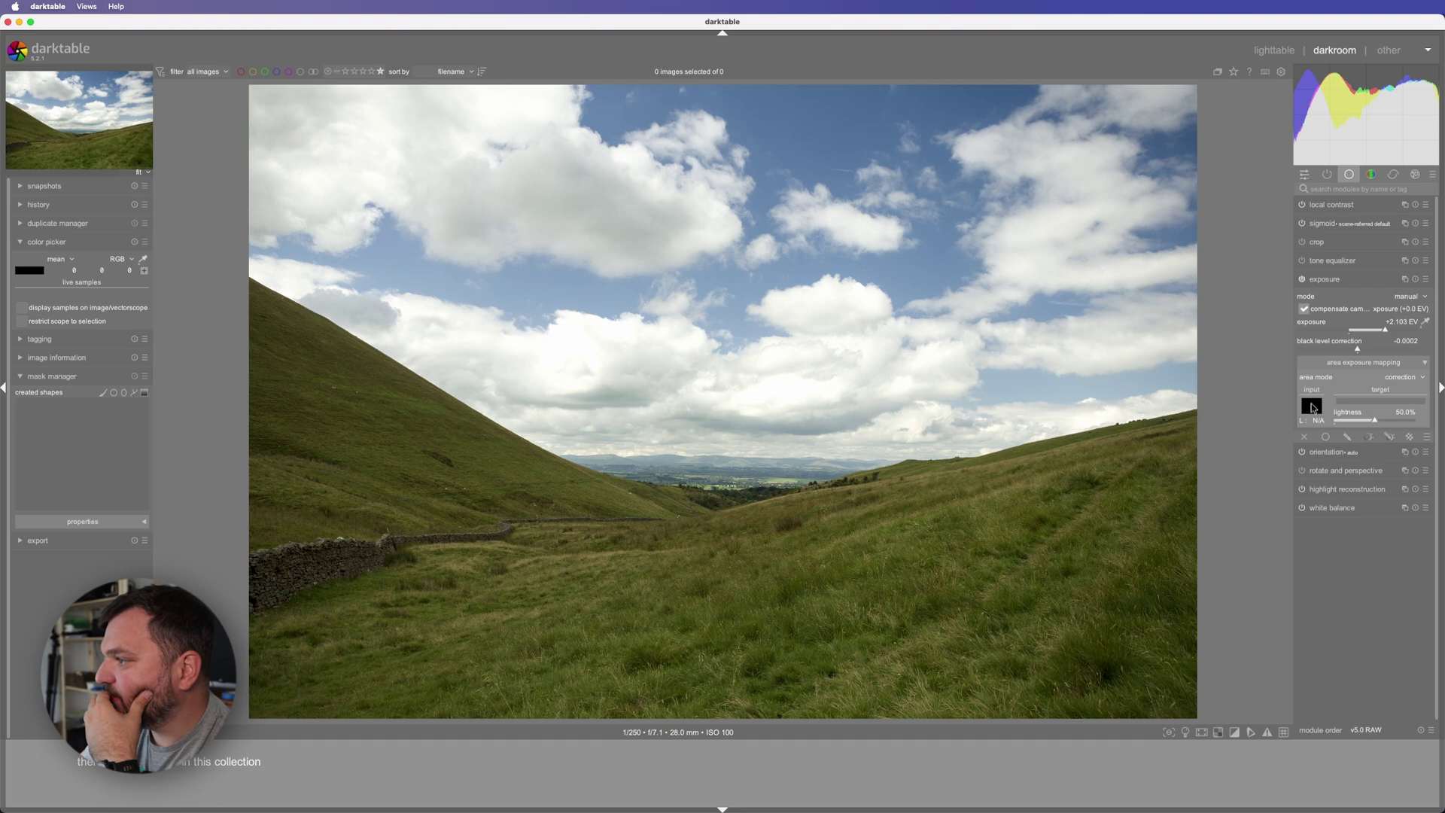
pyautogui.click(1344, 454)
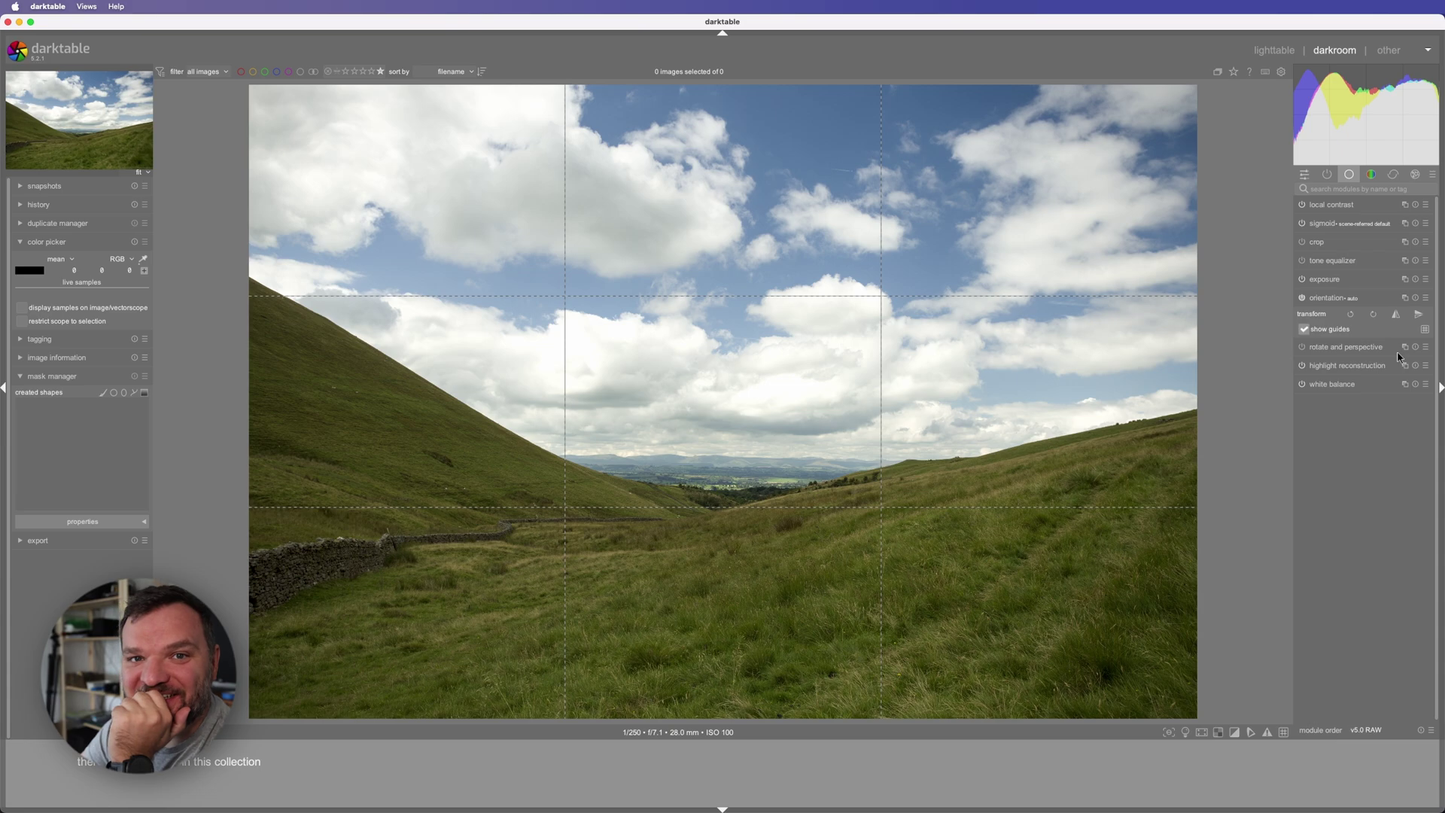
# Straighten the landscape in rotate and perspective with a +2.15° rotation.
pyautogui.click(1330, 347)
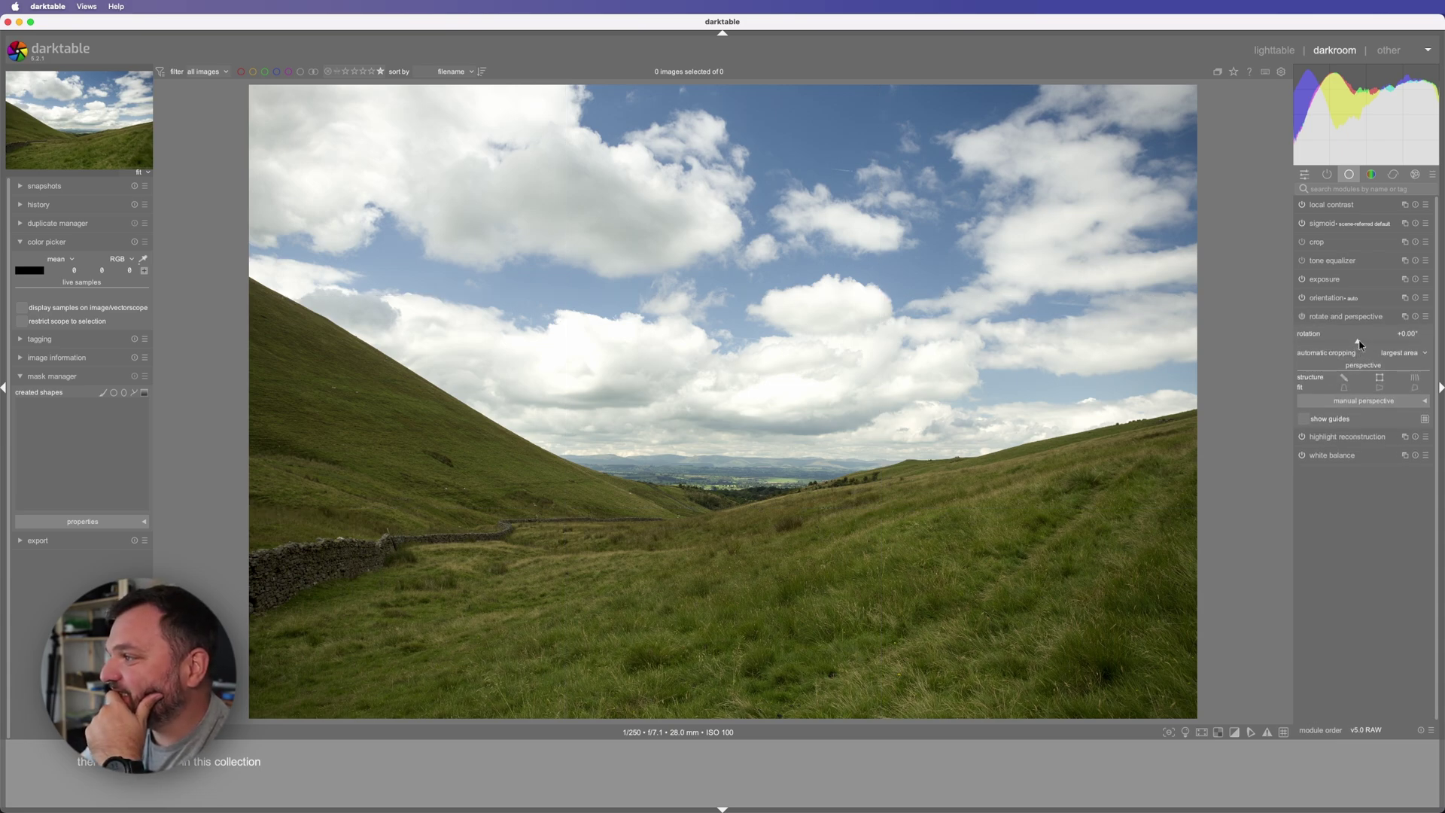
pyautogui.moveTo(1358, 342); pyautogui.dragTo(1376, 346)
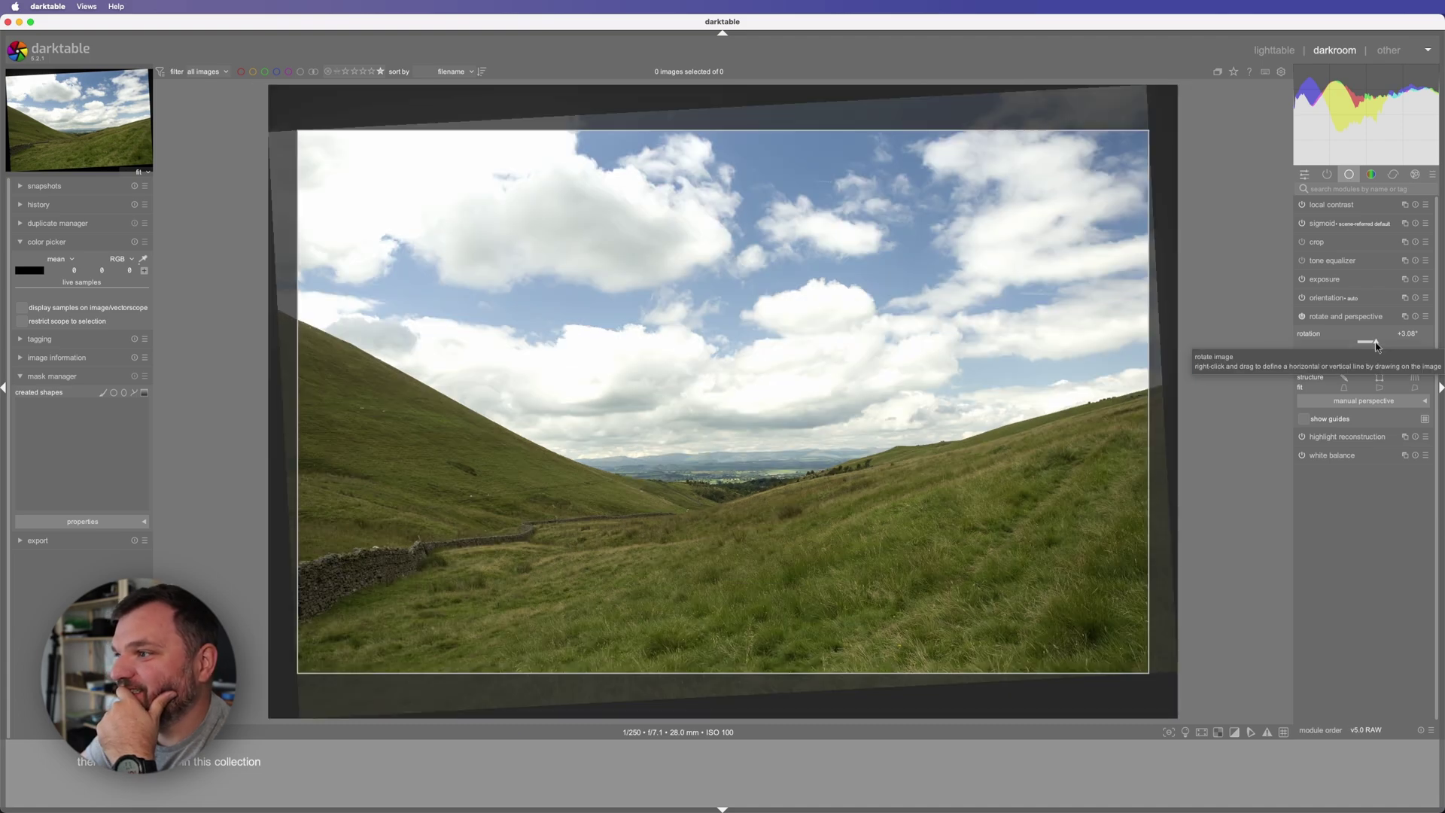
pyautogui.moveTo(1376, 346); pyautogui.dragTo(1372, 346)
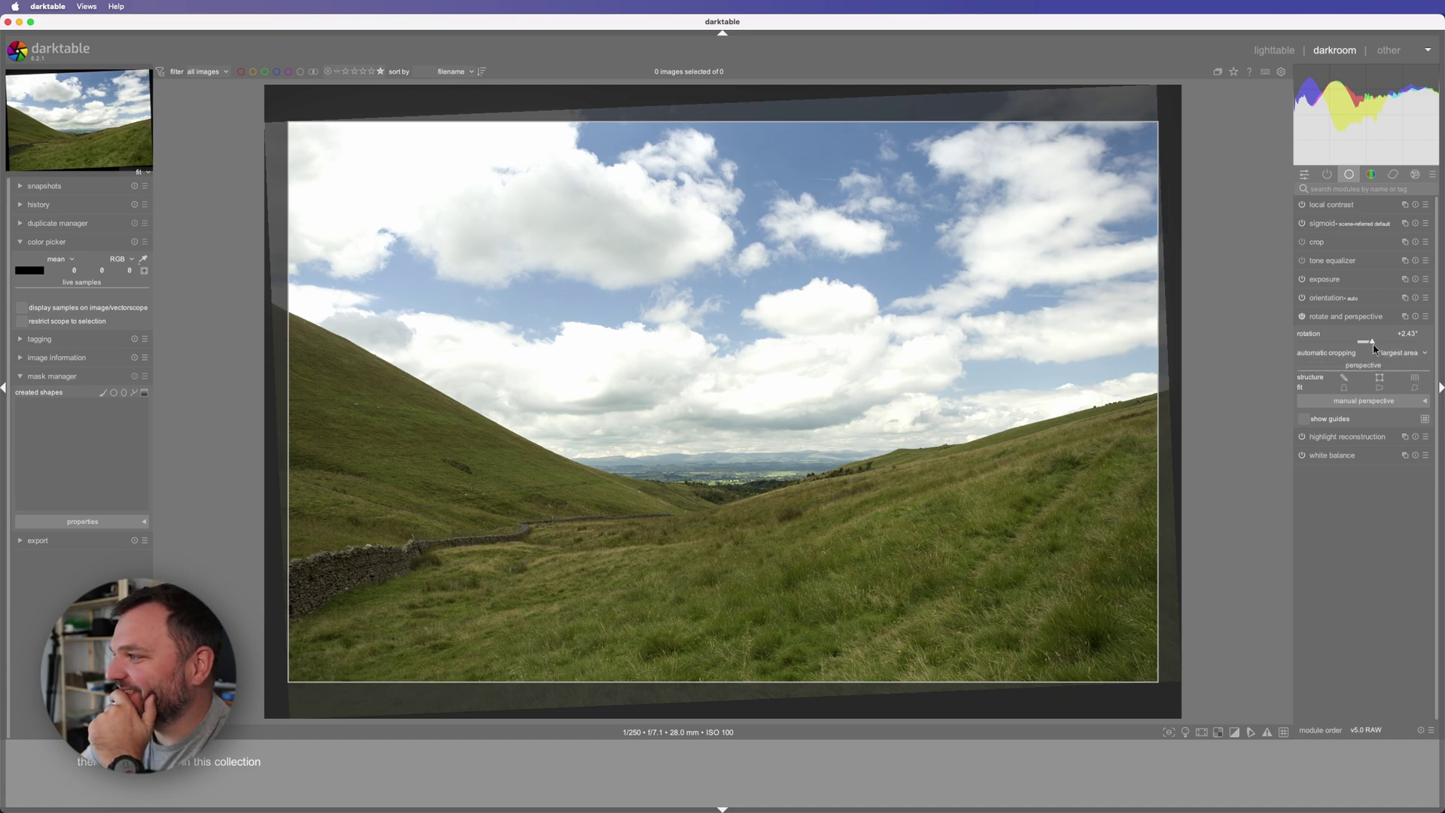
pyautogui.click(1370, 345)
# Turn on guides and raise highlight reconstruction's clipping threshold to 1.318.
pyautogui.click(1304, 418)
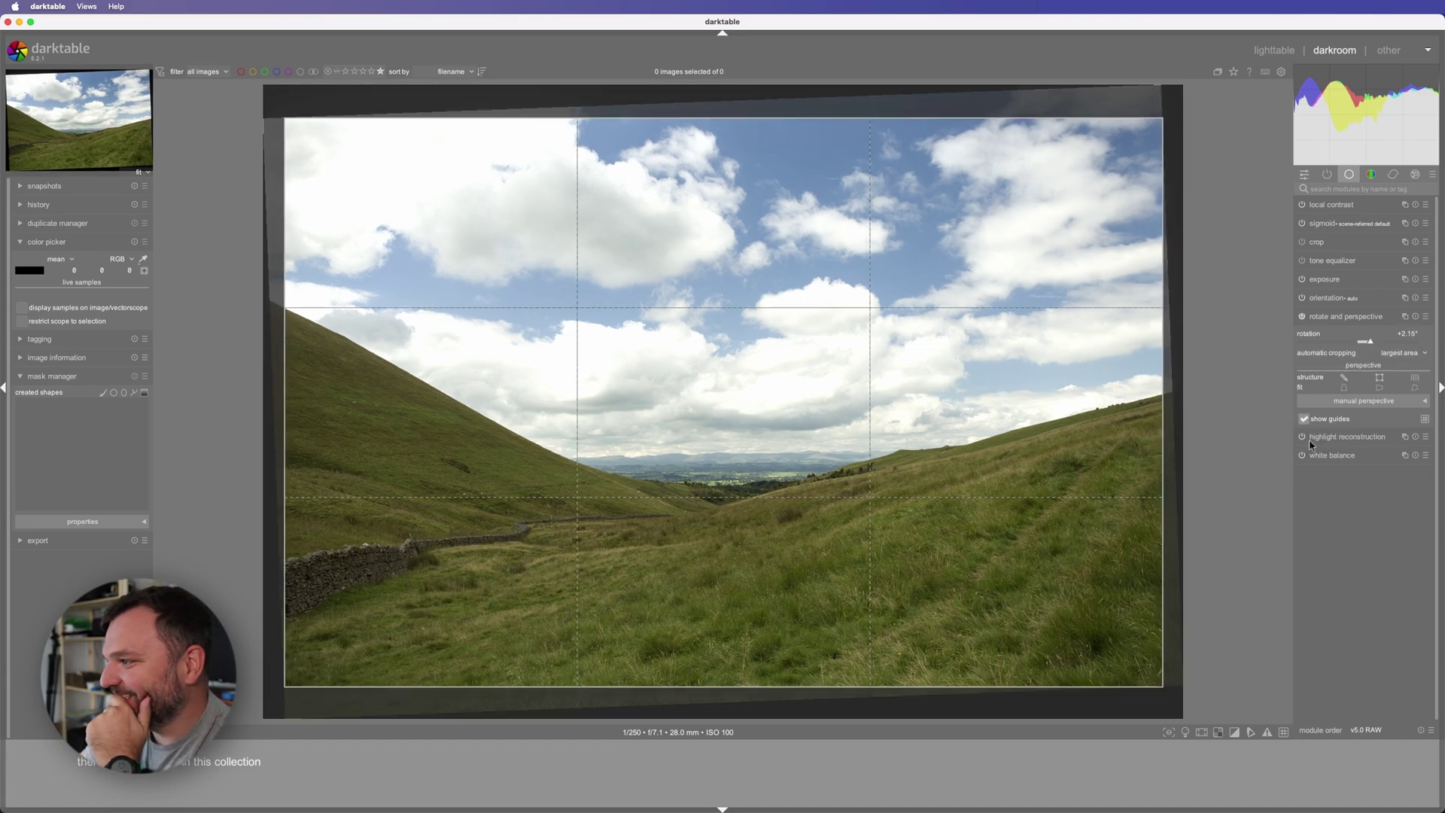
pyautogui.click(1337, 444)
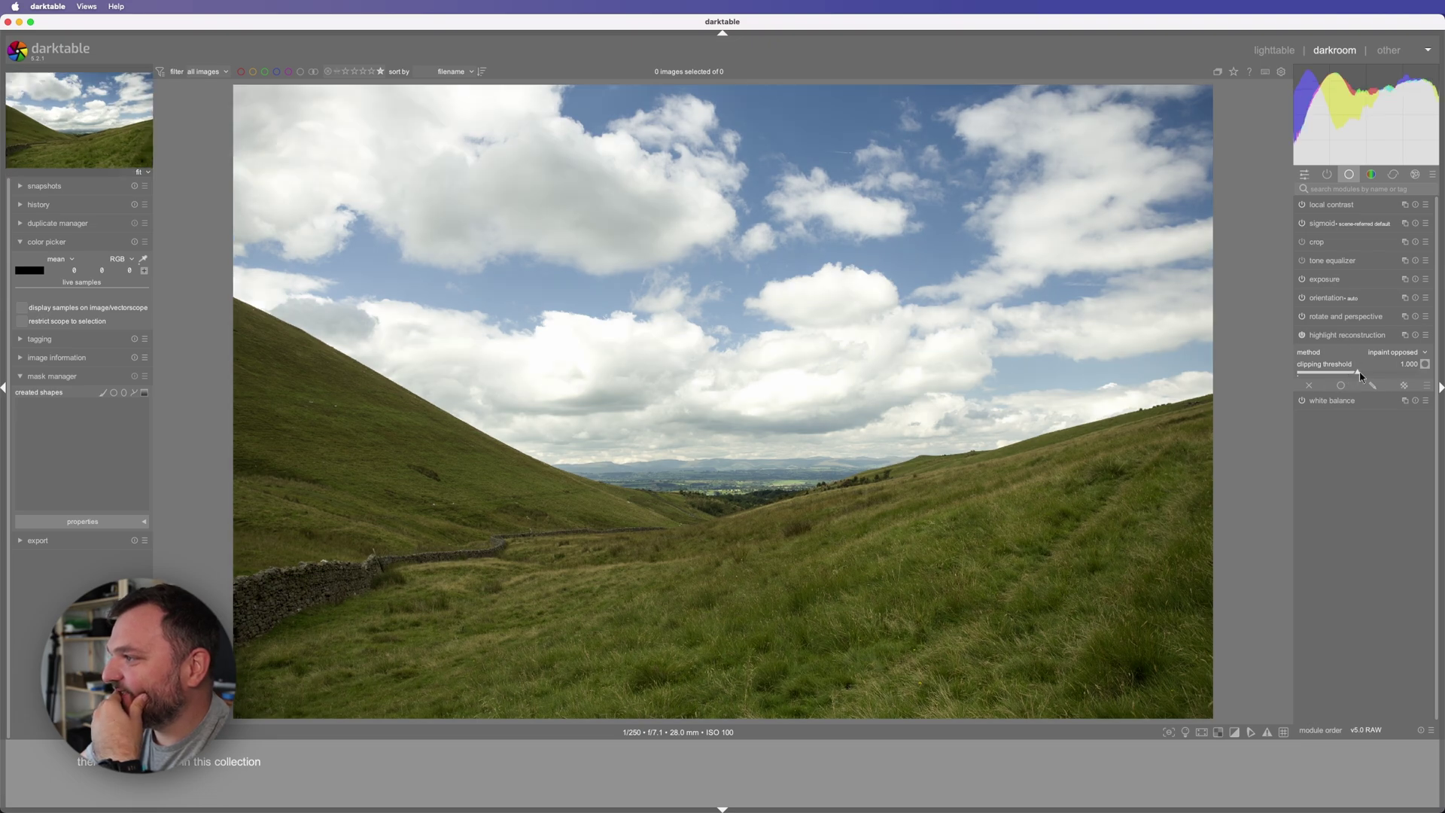
pyautogui.moveTo(1359, 376); pyautogui.dragTo(1376, 383)
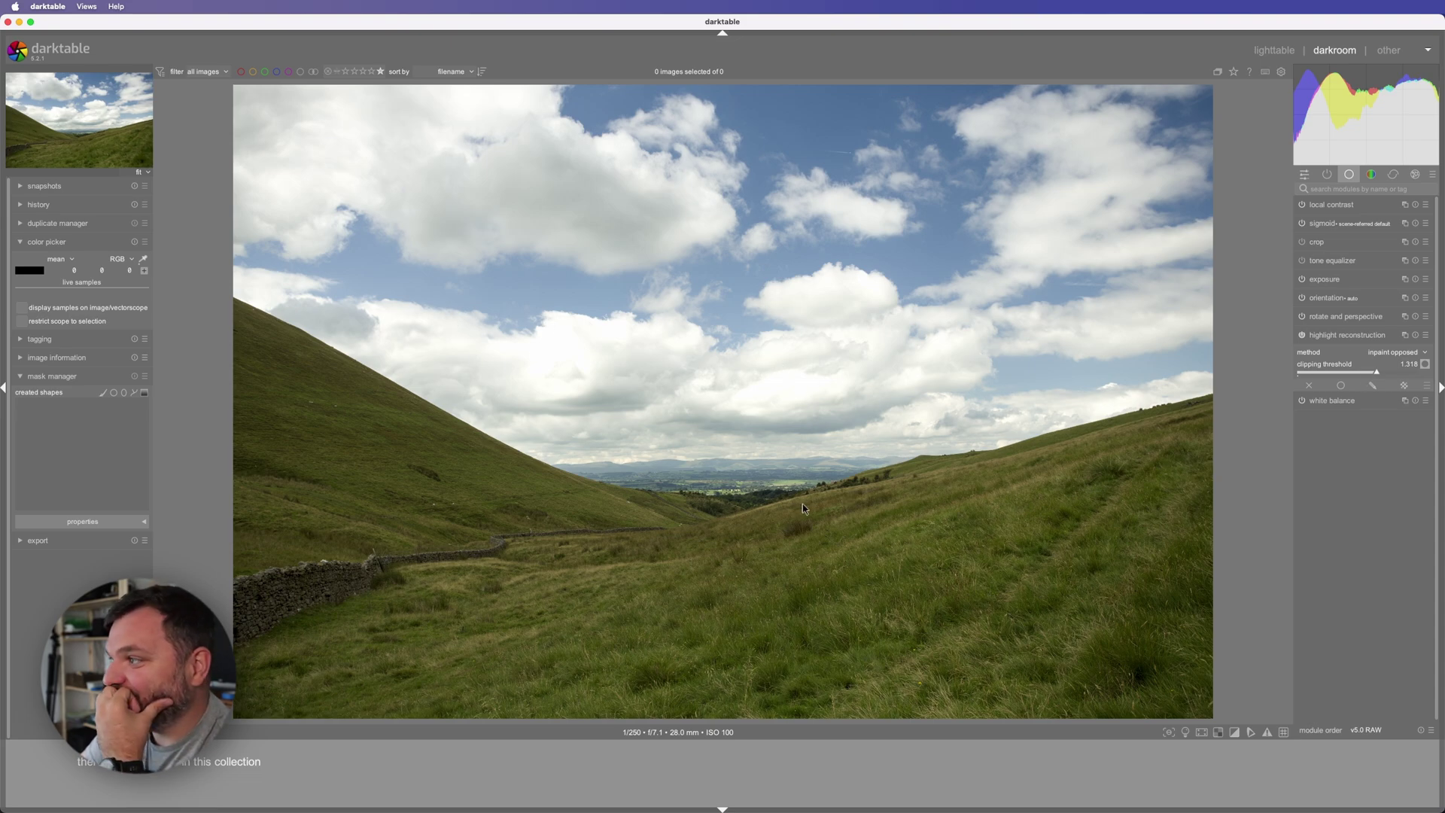
pyautogui.click(1332, 242)
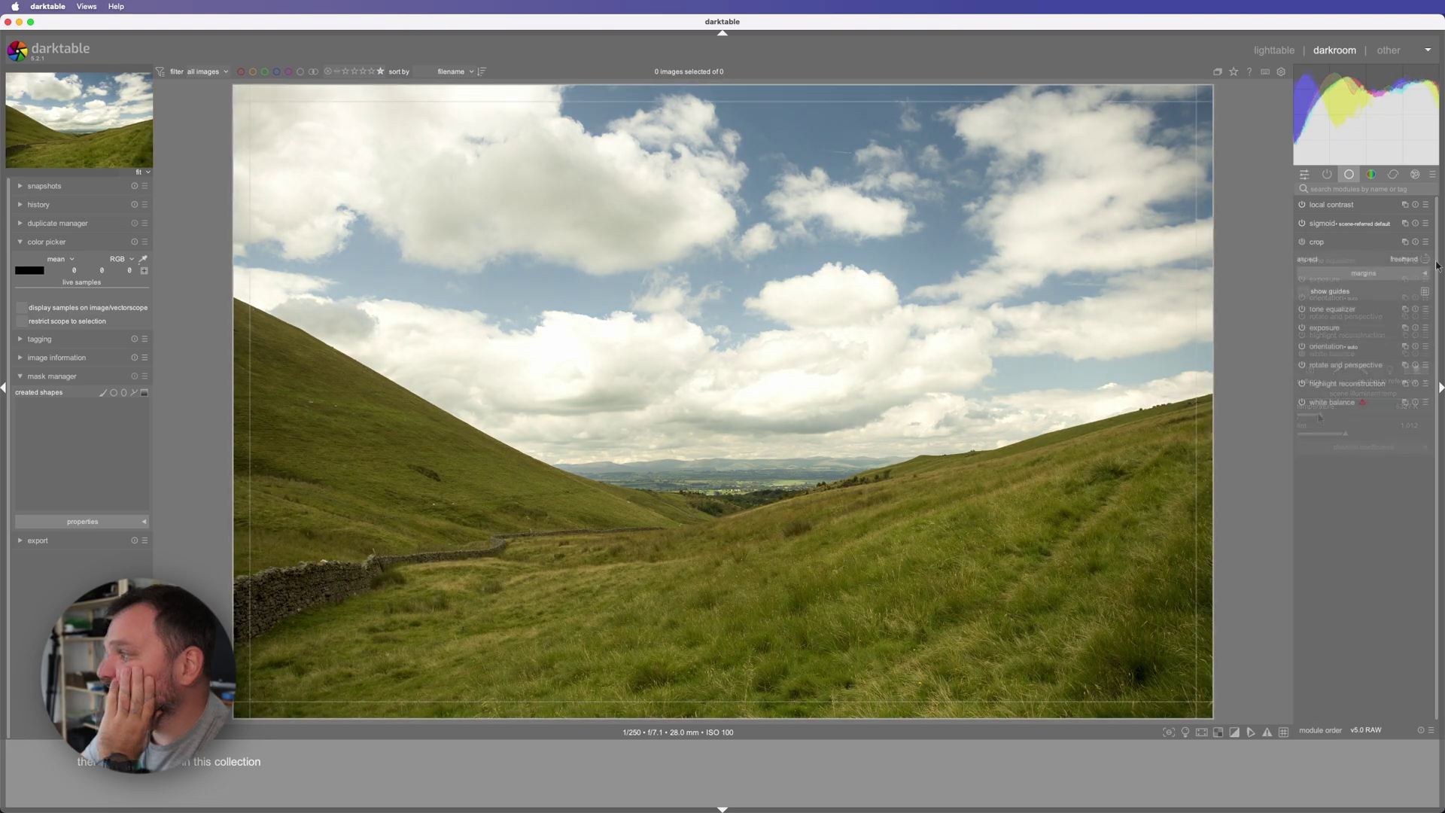
pyautogui.click(1423, 274)
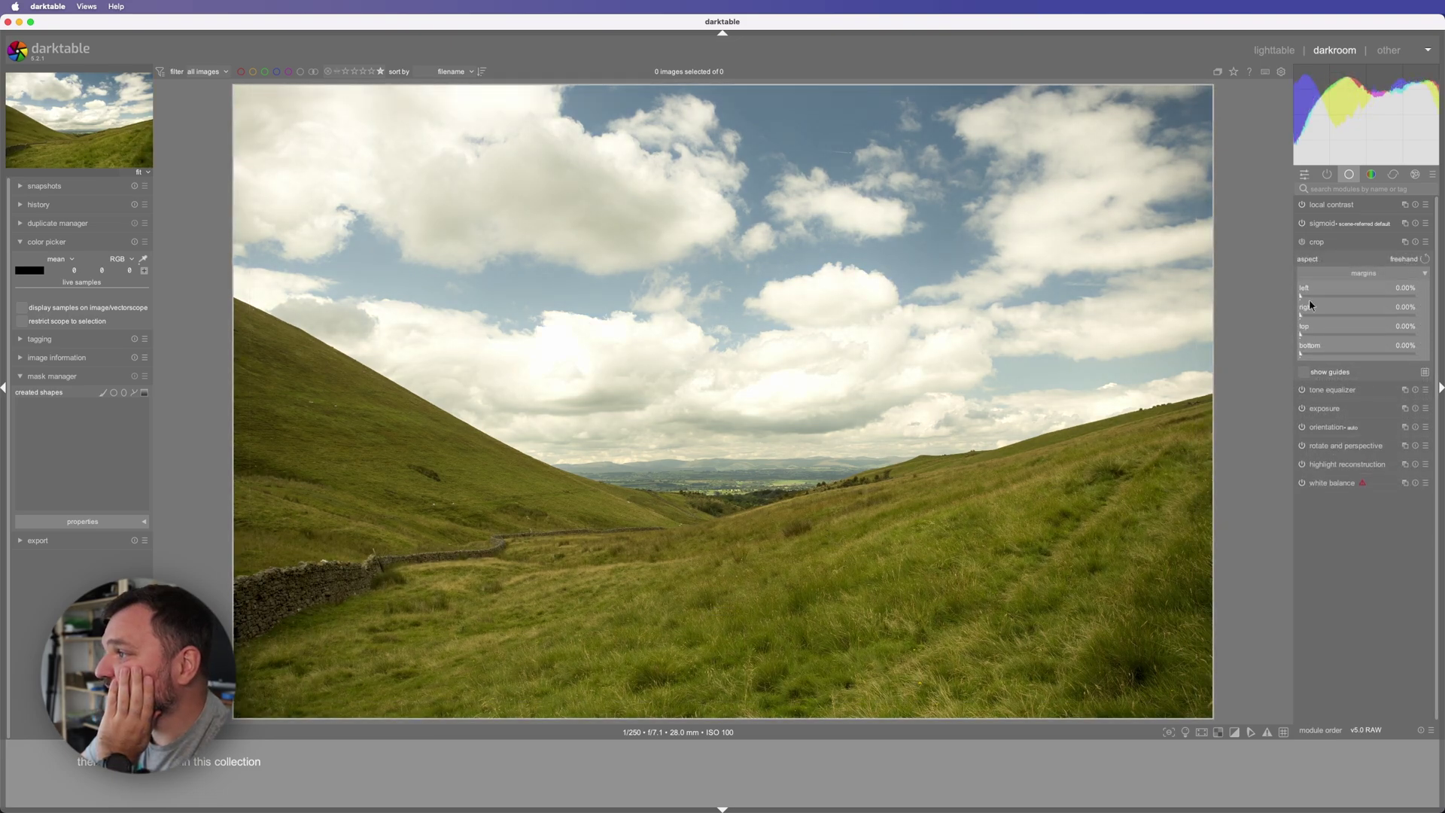
pyautogui.moveTo(1306, 298); pyautogui.dragTo(1320, 357)
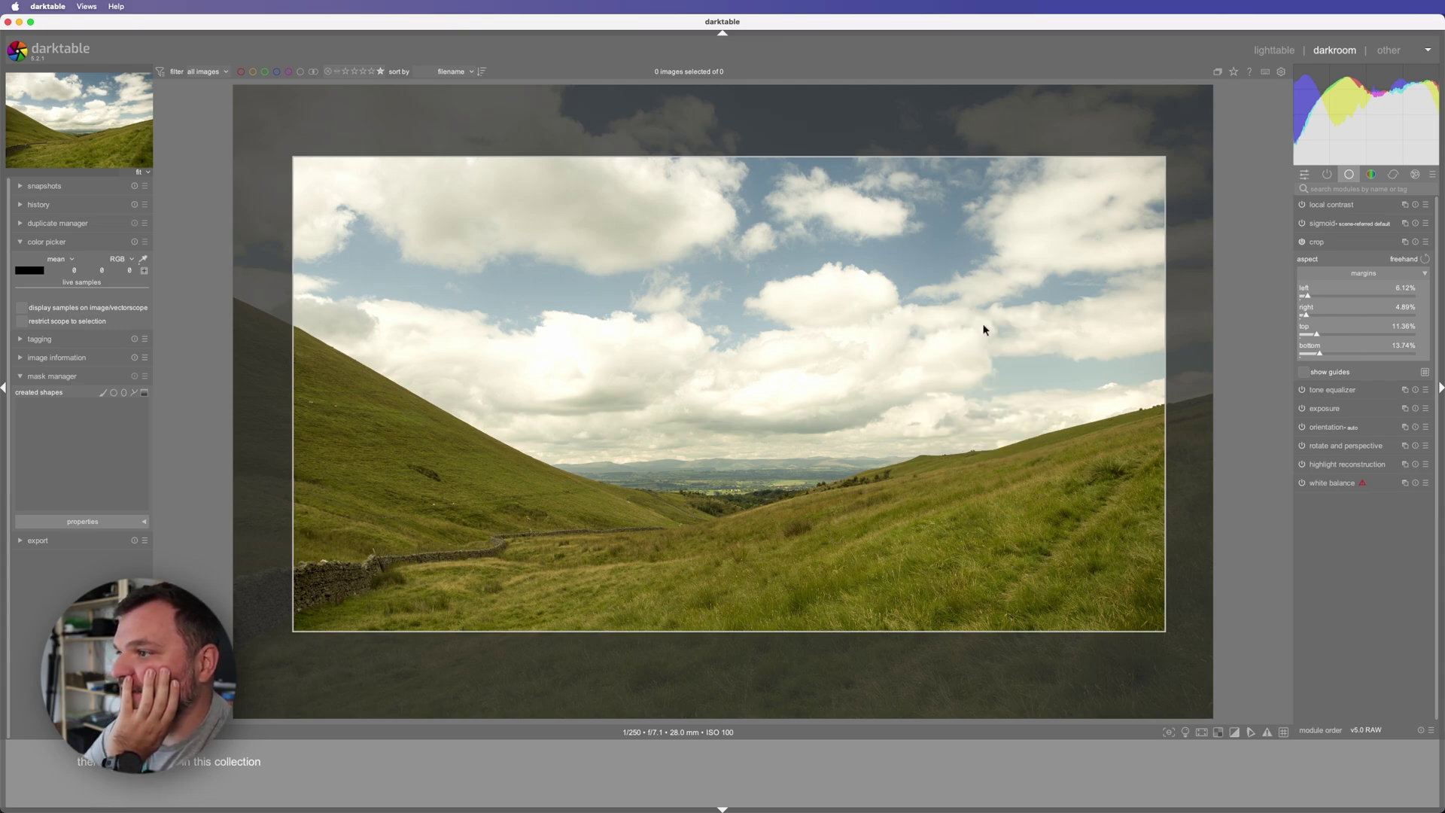
pyautogui.click(1352, 224)
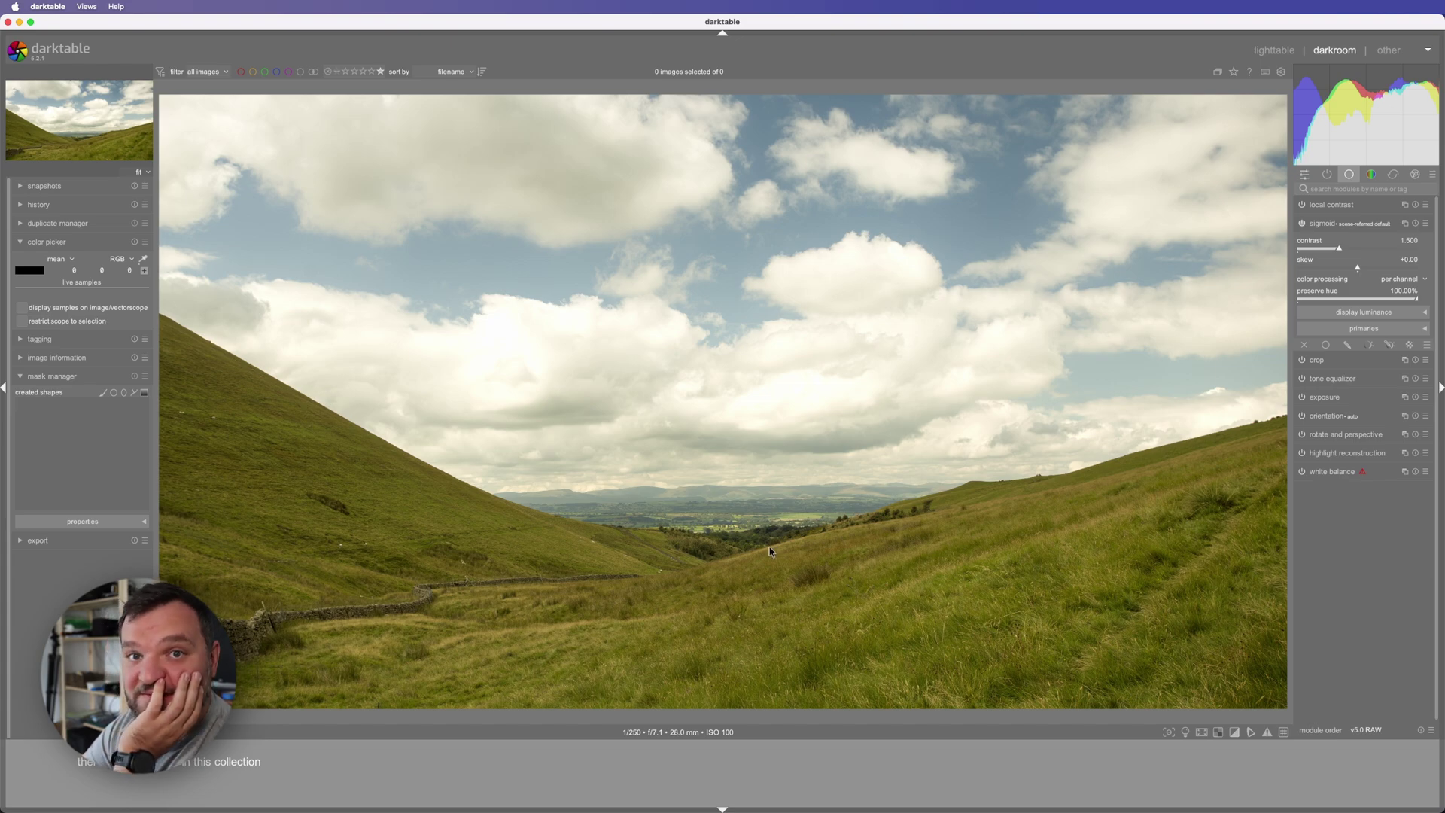
# Reset white balance to as shot to reference (6327 K, tint 1.012) to stop double application with color calibration.
pyautogui.click(1329, 177)
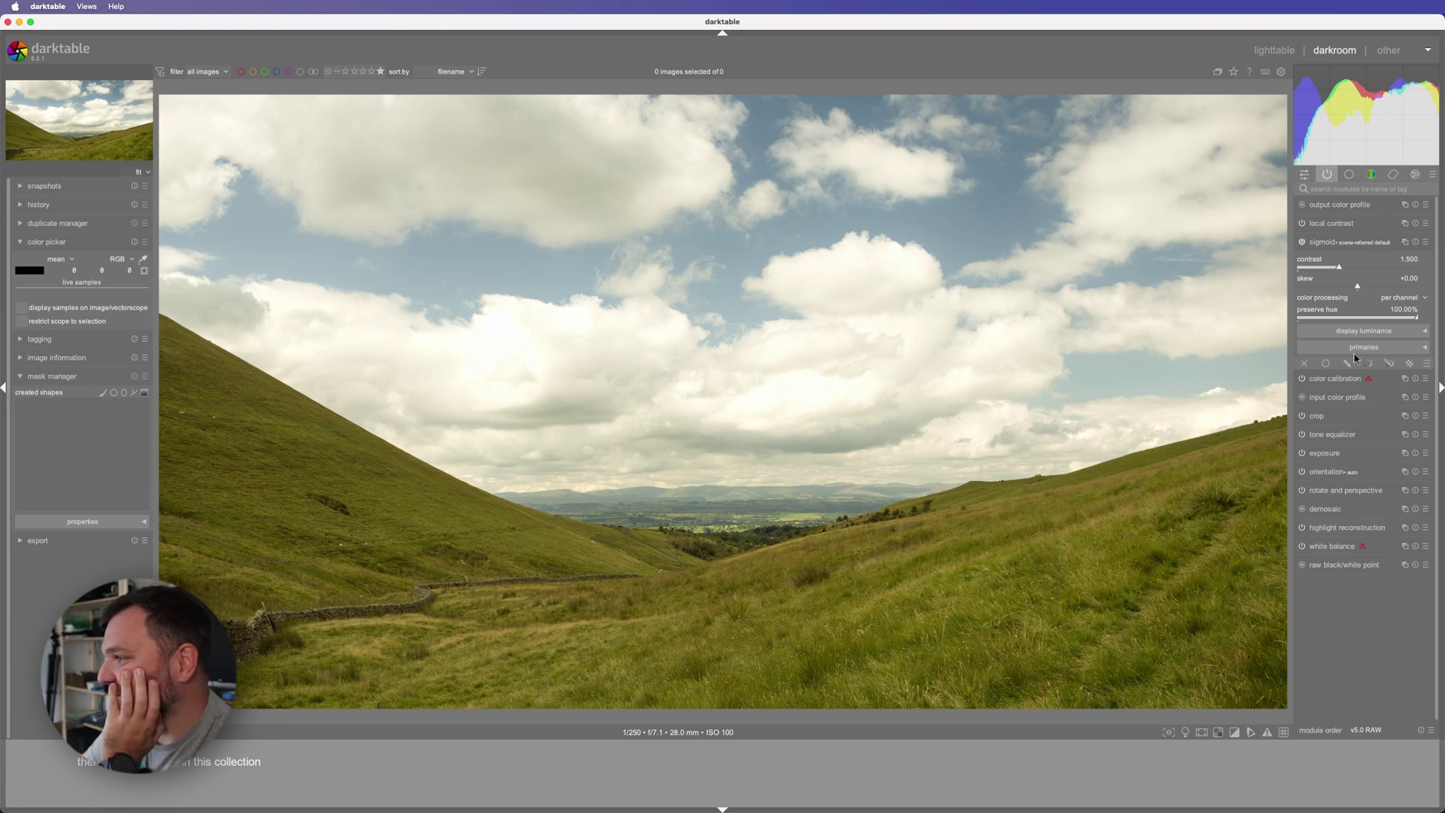
pyautogui.click(1347, 379)
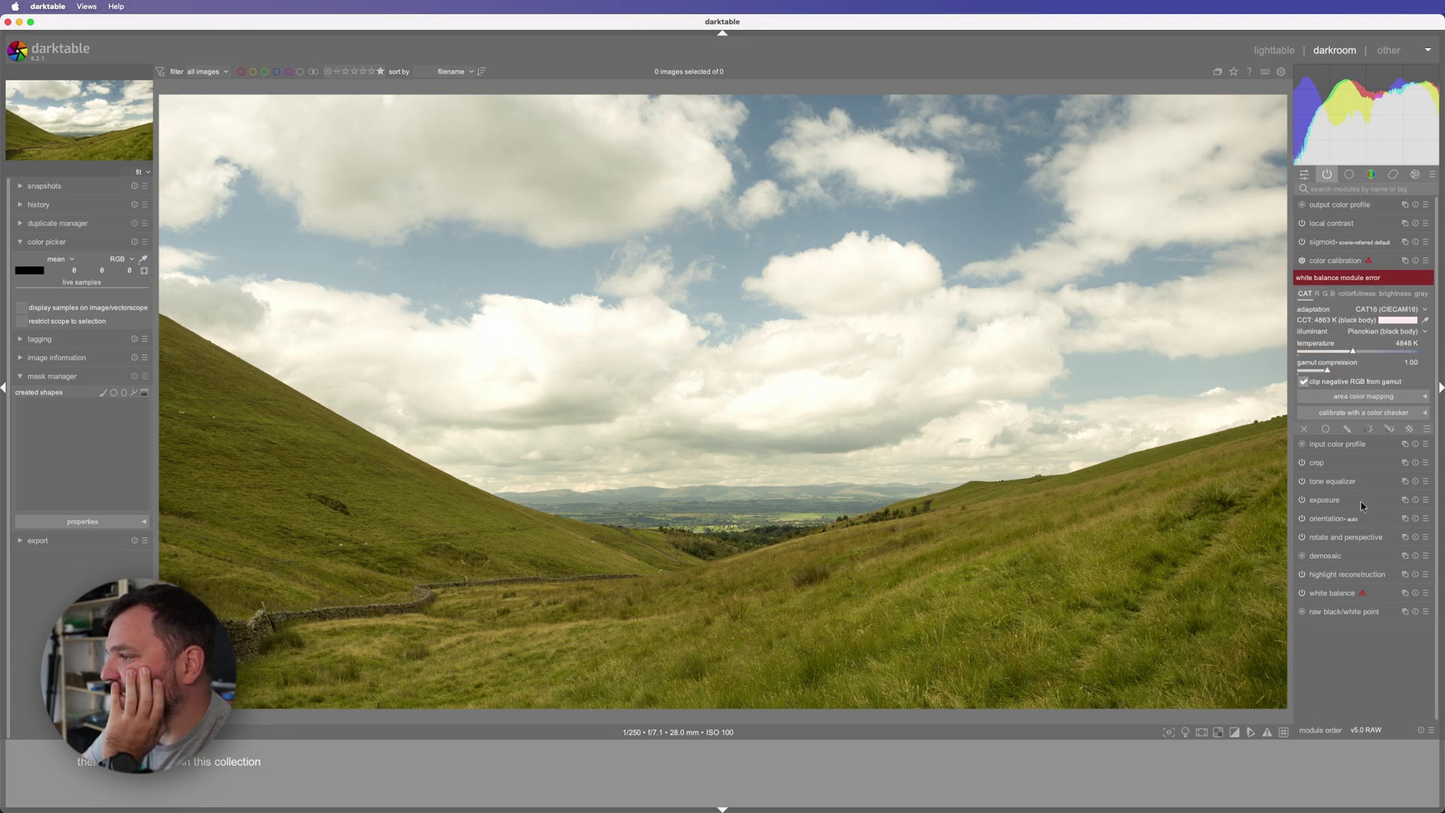
pyautogui.click(1352, 596)
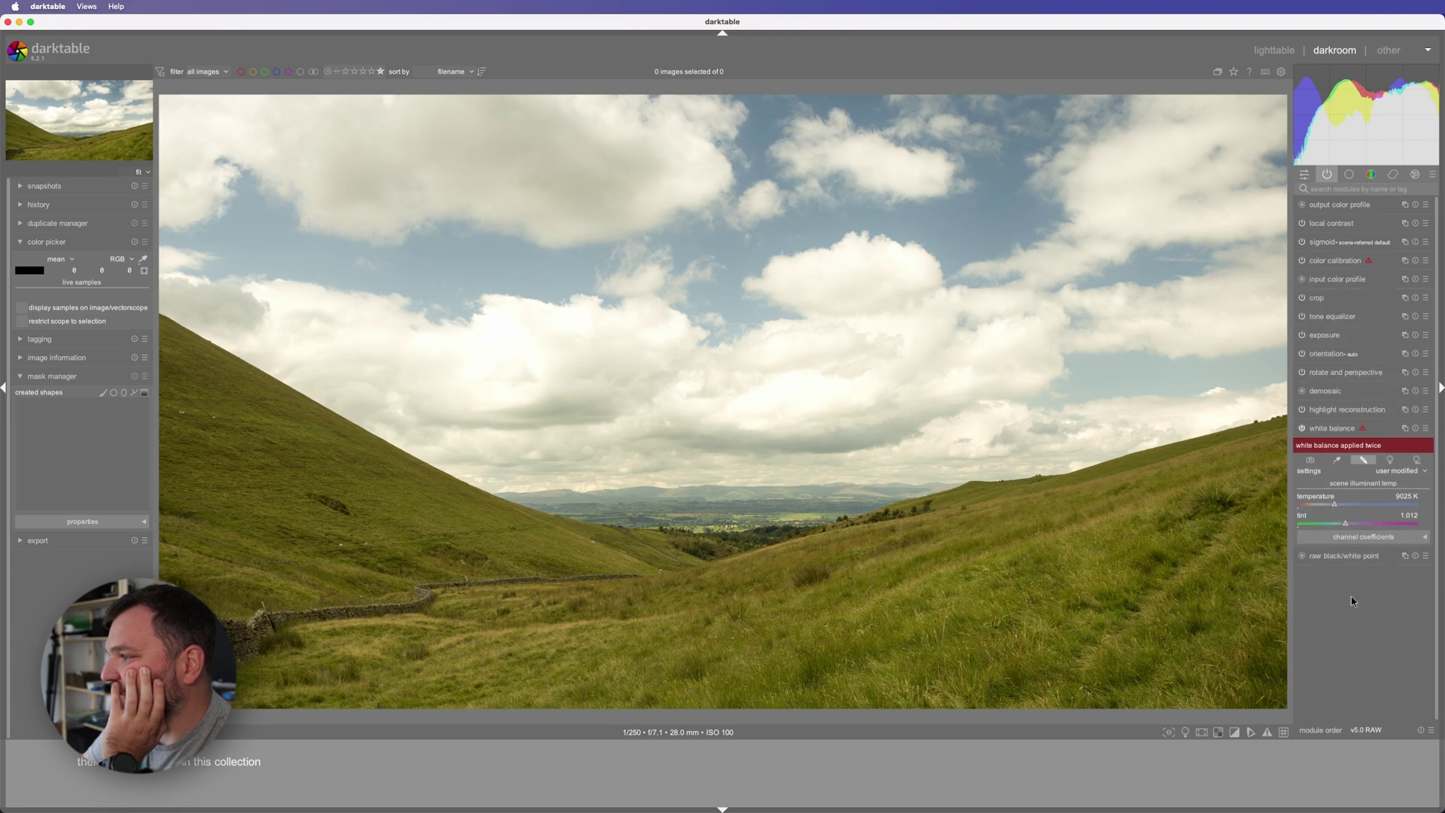
pyautogui.click(1416, 428)
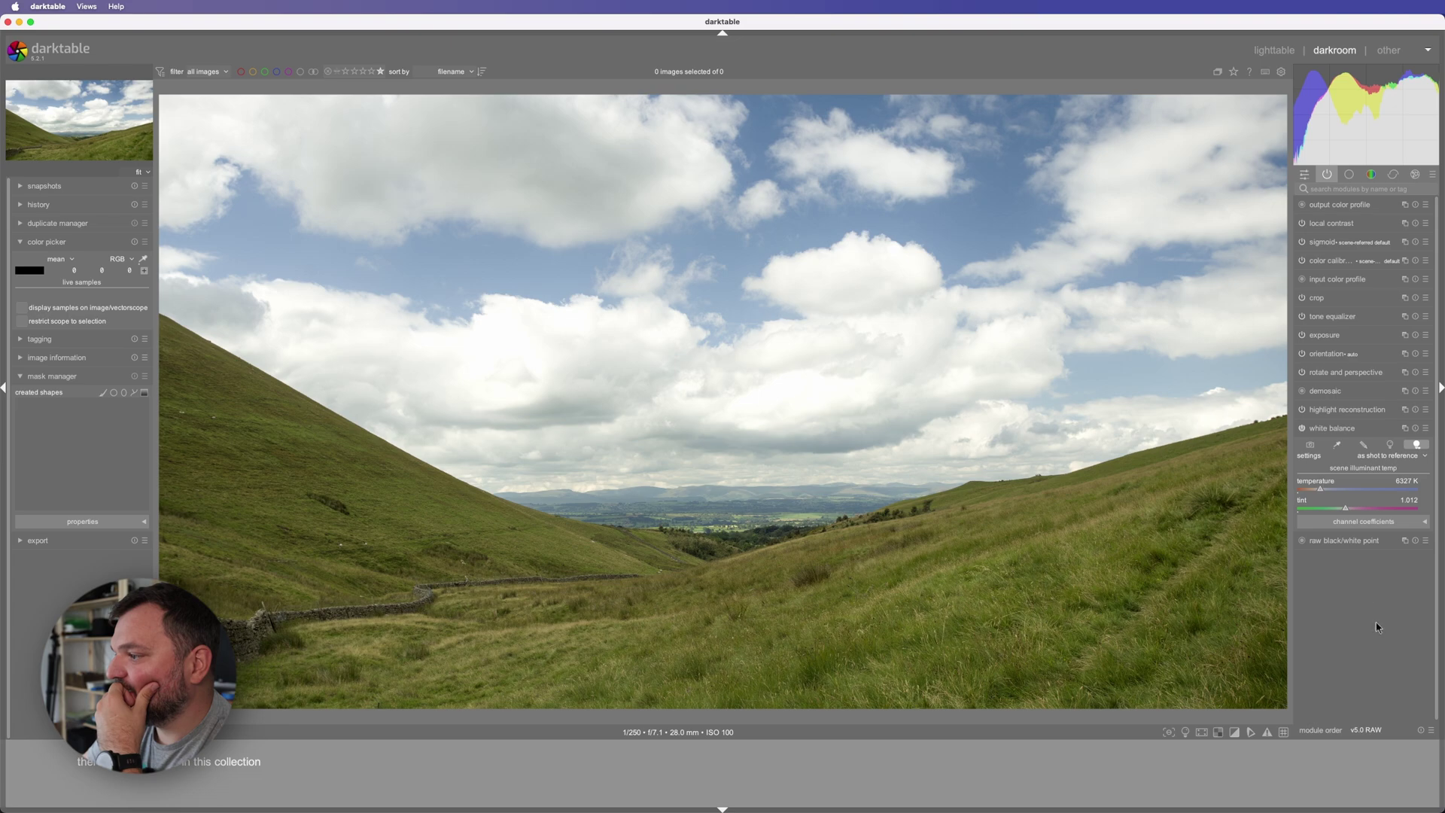
pyautogui.click(1348, 175)
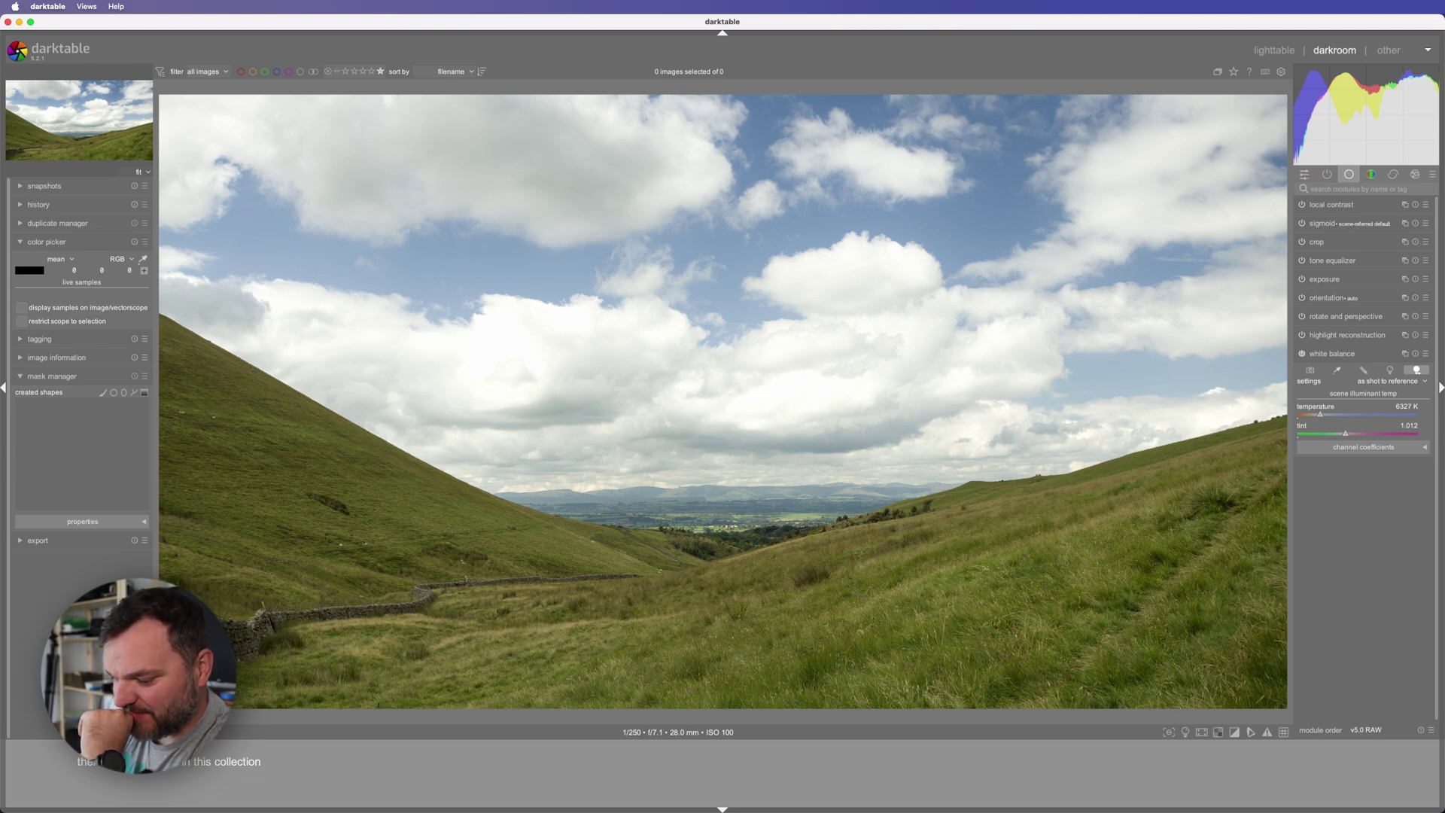
pyautogui.press('super+Tab')
pyautogui.scroll(15, 201, 262)
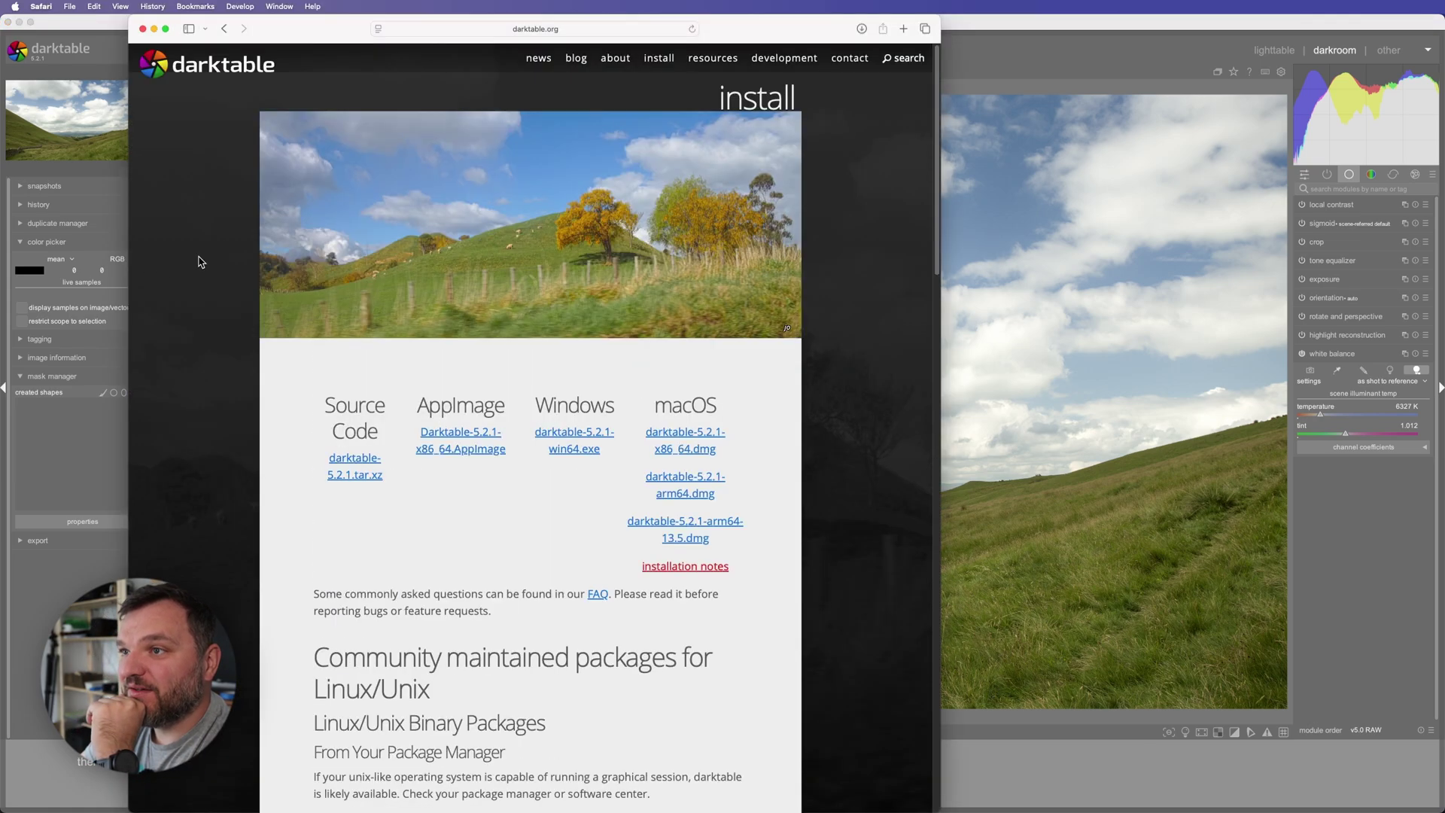
pyautogui.click(234, 73)
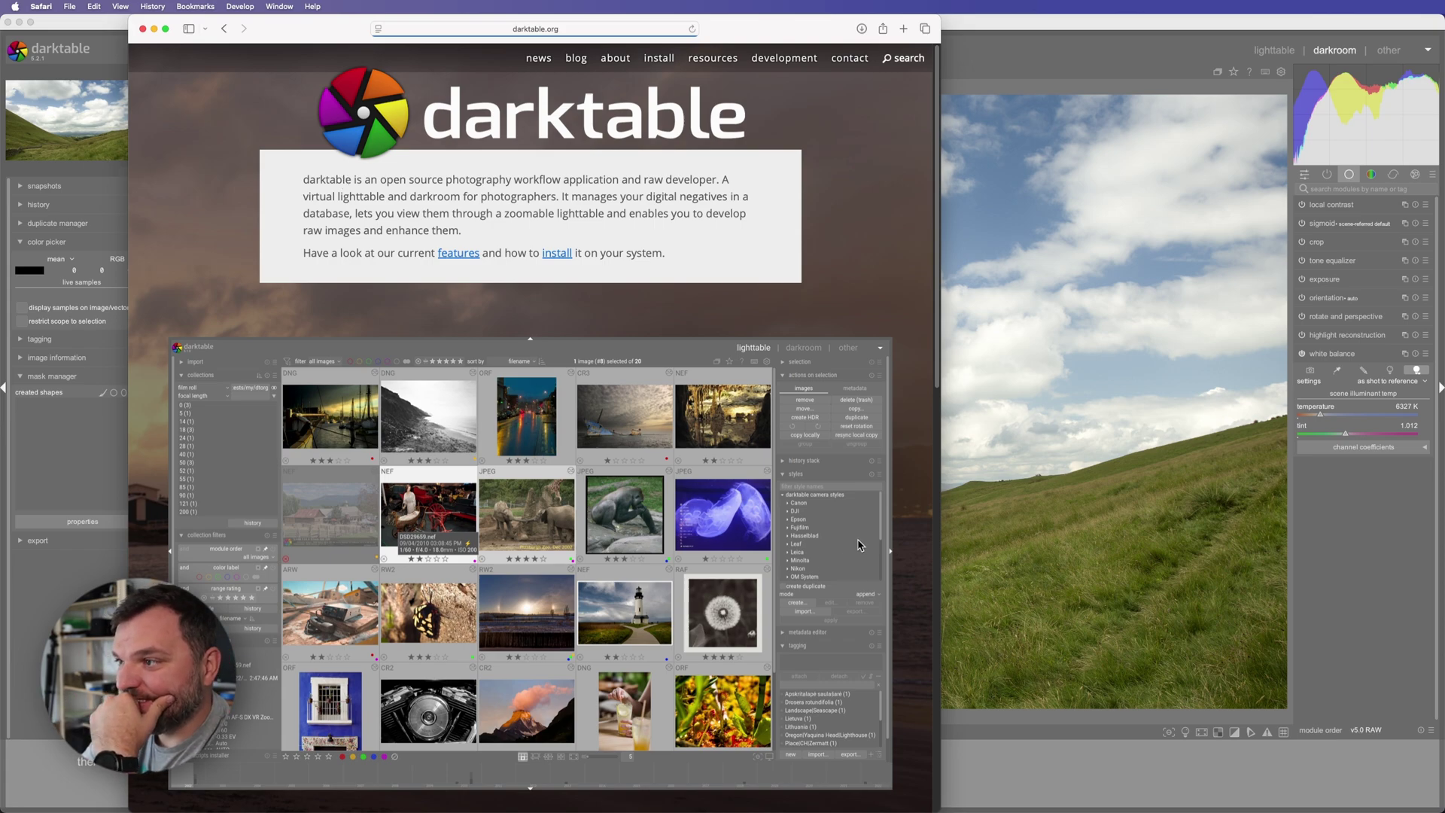
pyautogui.scroll(-6, 858, 545)
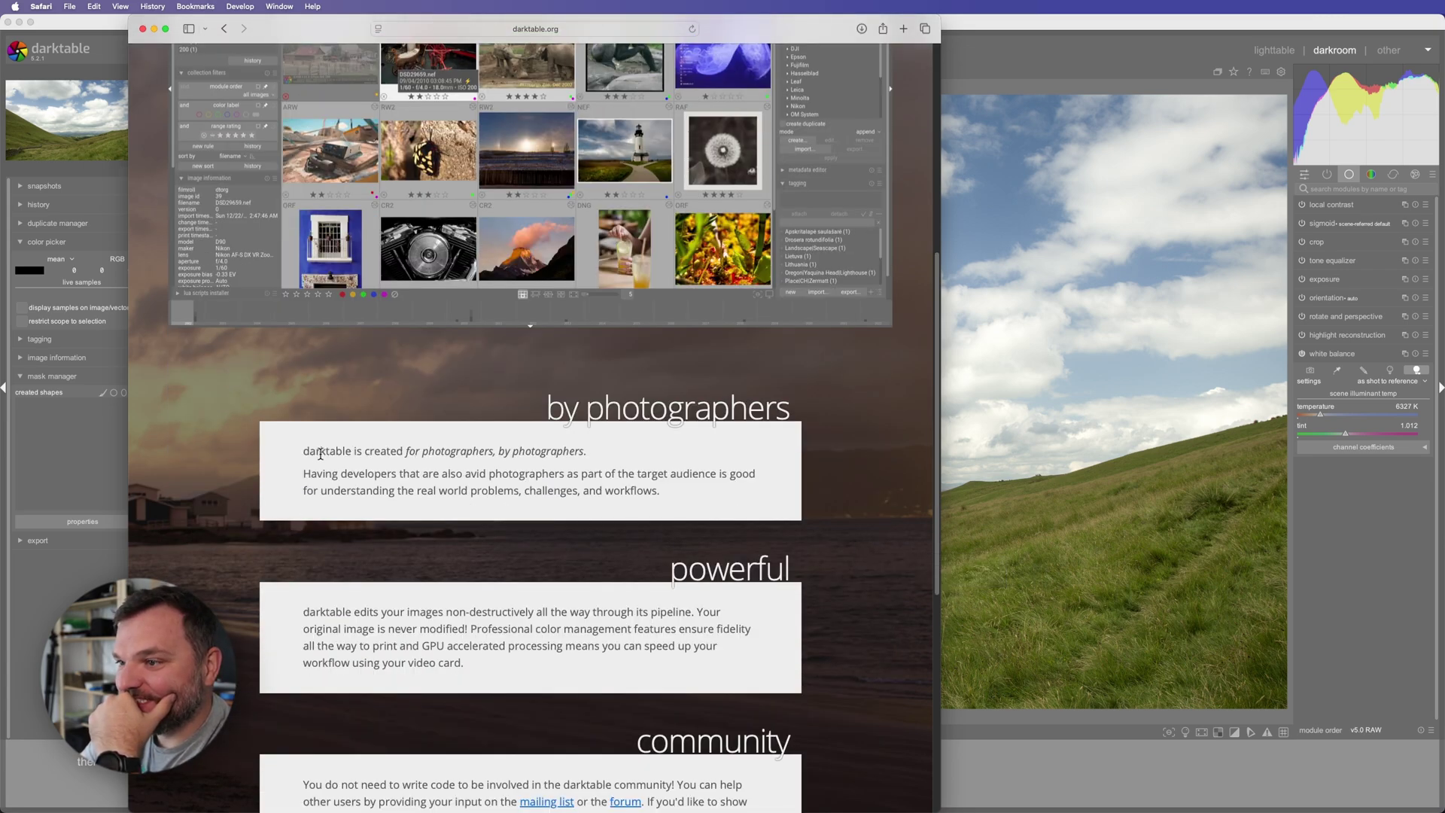
pyautogui.moveTo(320, 454); pyautogui.dragTo(575, 451)
pyautogui.scroll(-1, 366, 484)
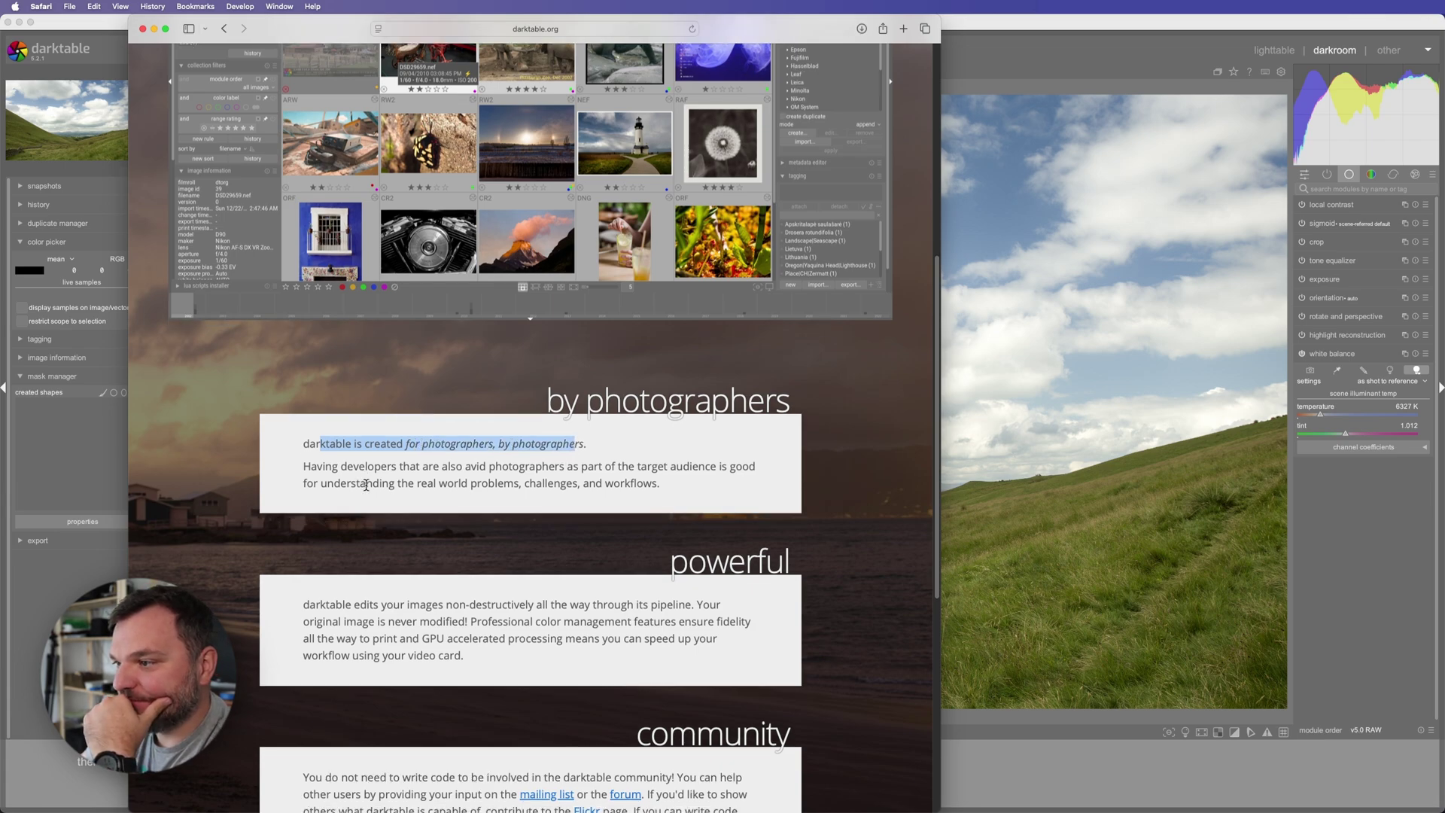
pyautogui.scroll(-6, 369, 485)
pyautogui.scroll(20, 374, 486)
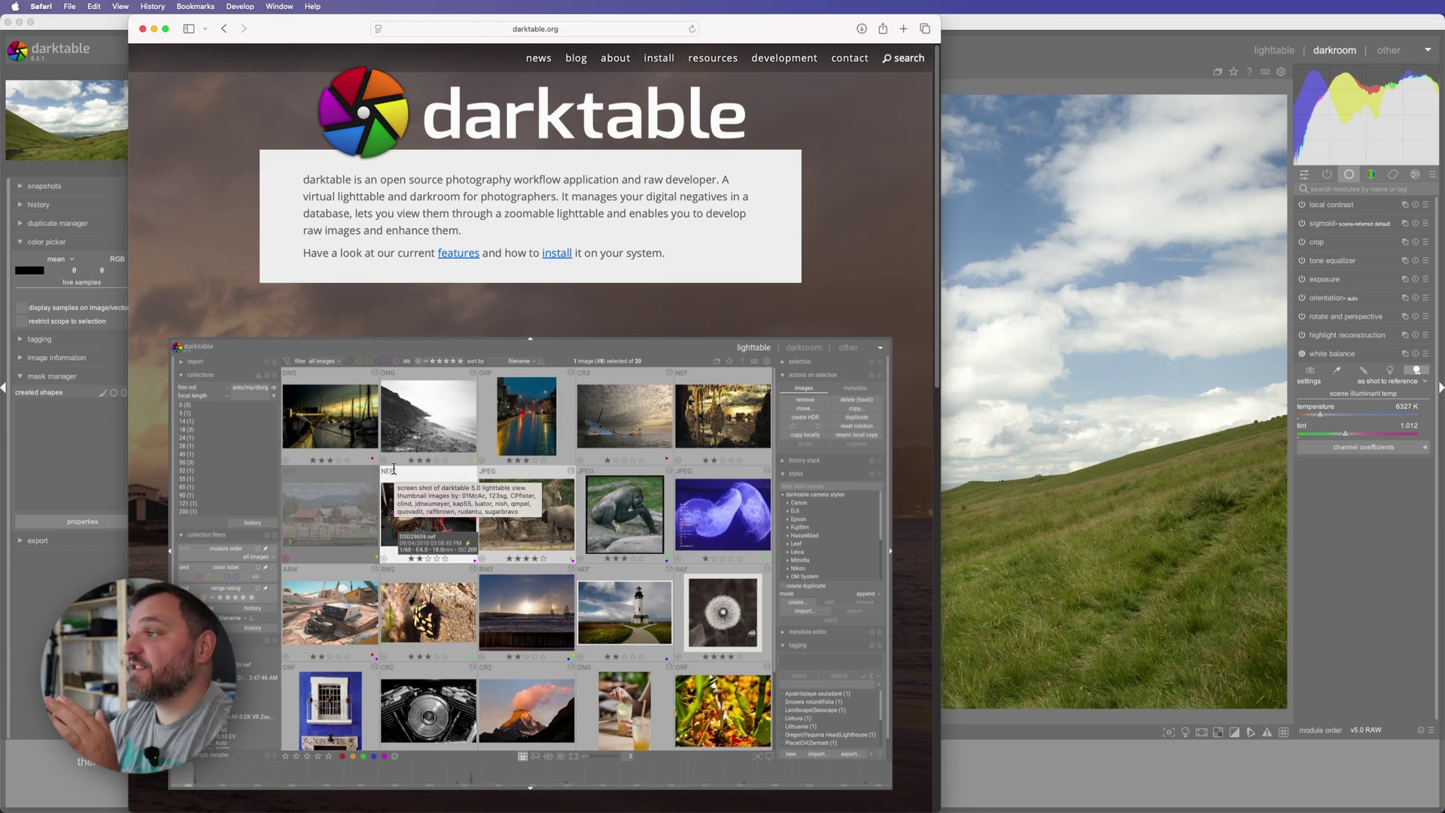
pyautogui.click(1100, 602)
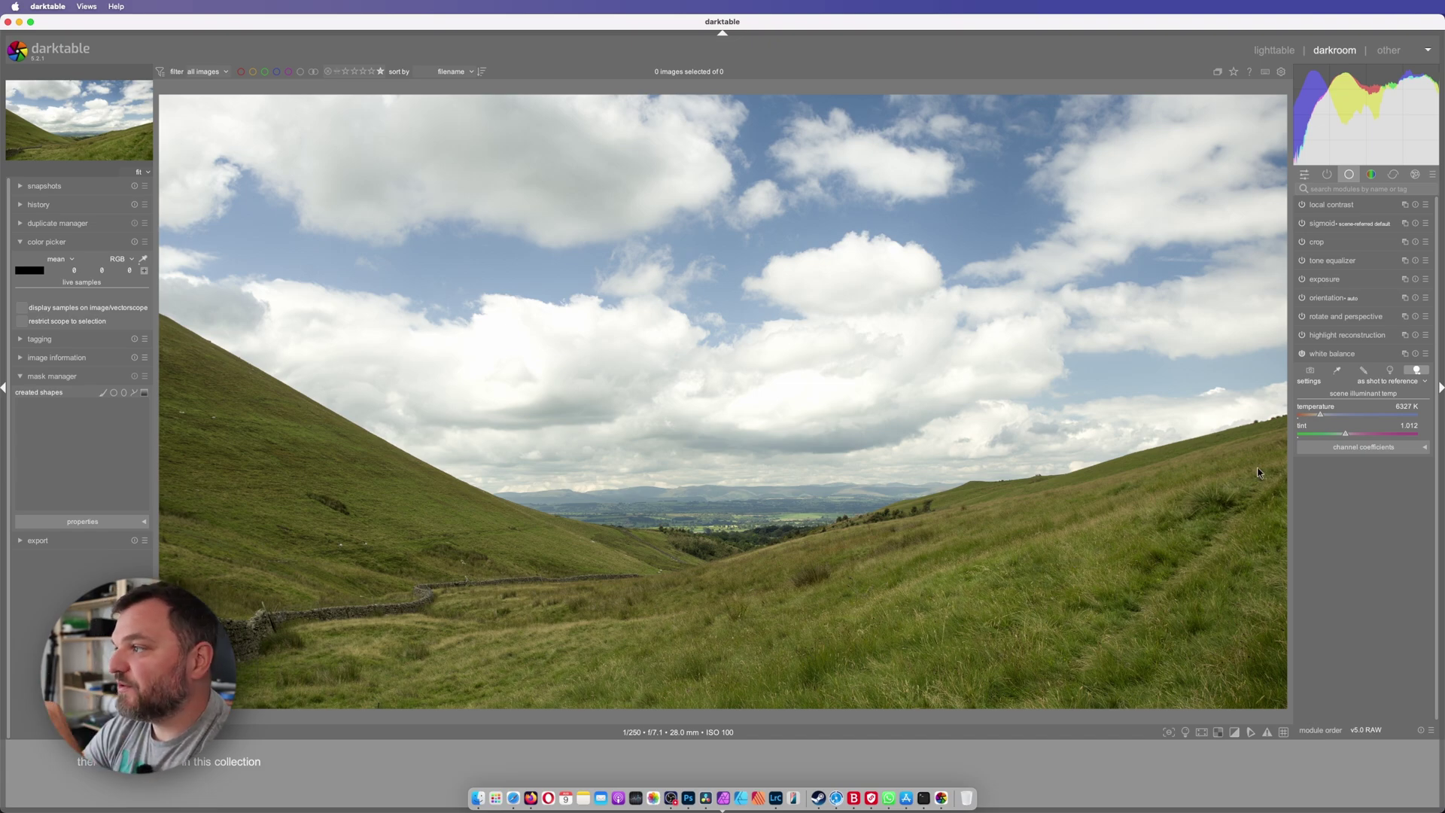
# Add a white framing border at 13.06% size with constant border aspect.
pyautogui.hotkey('ctrl', 'Tab')
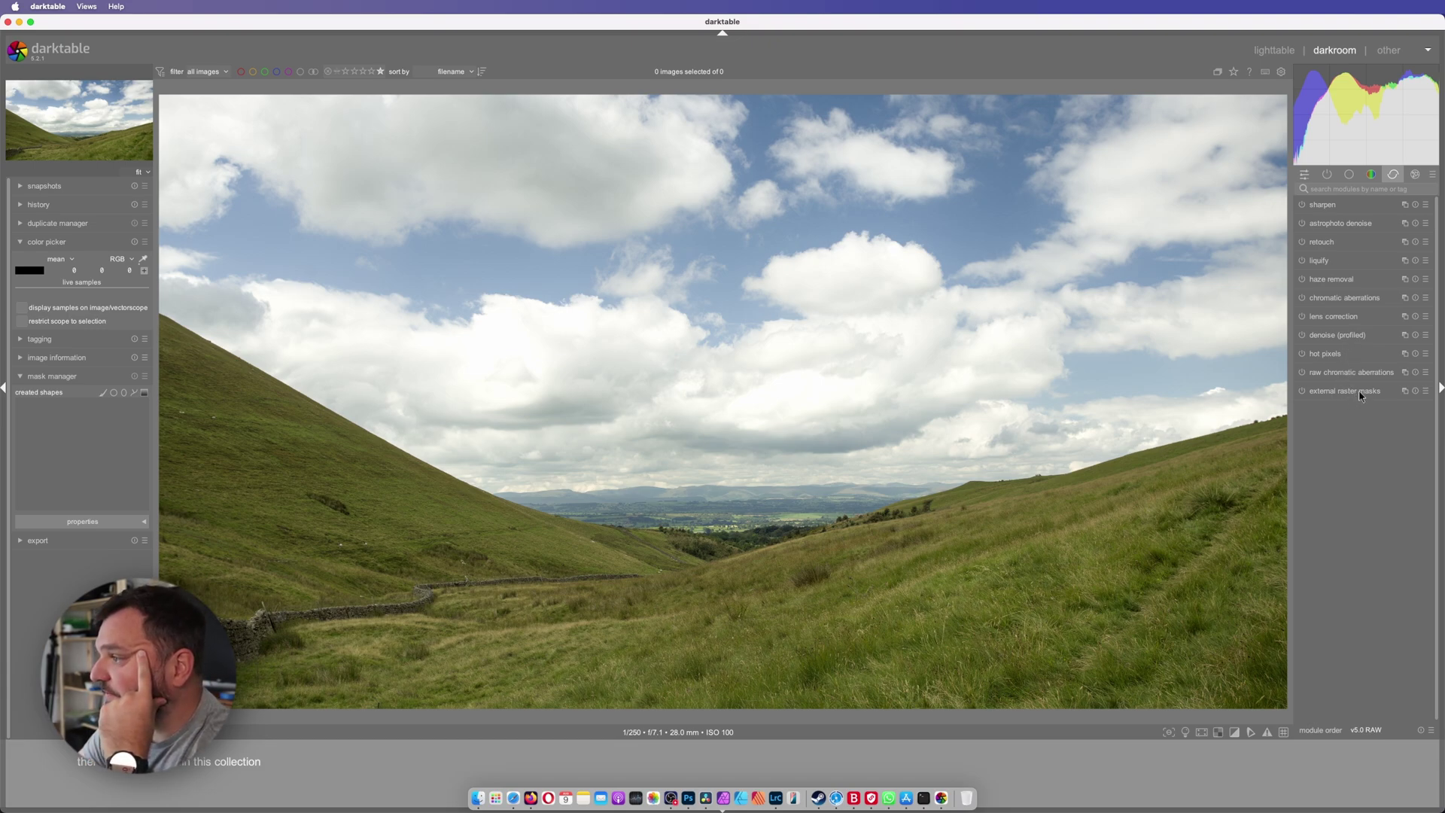
pyautogui.click(1414, 176)
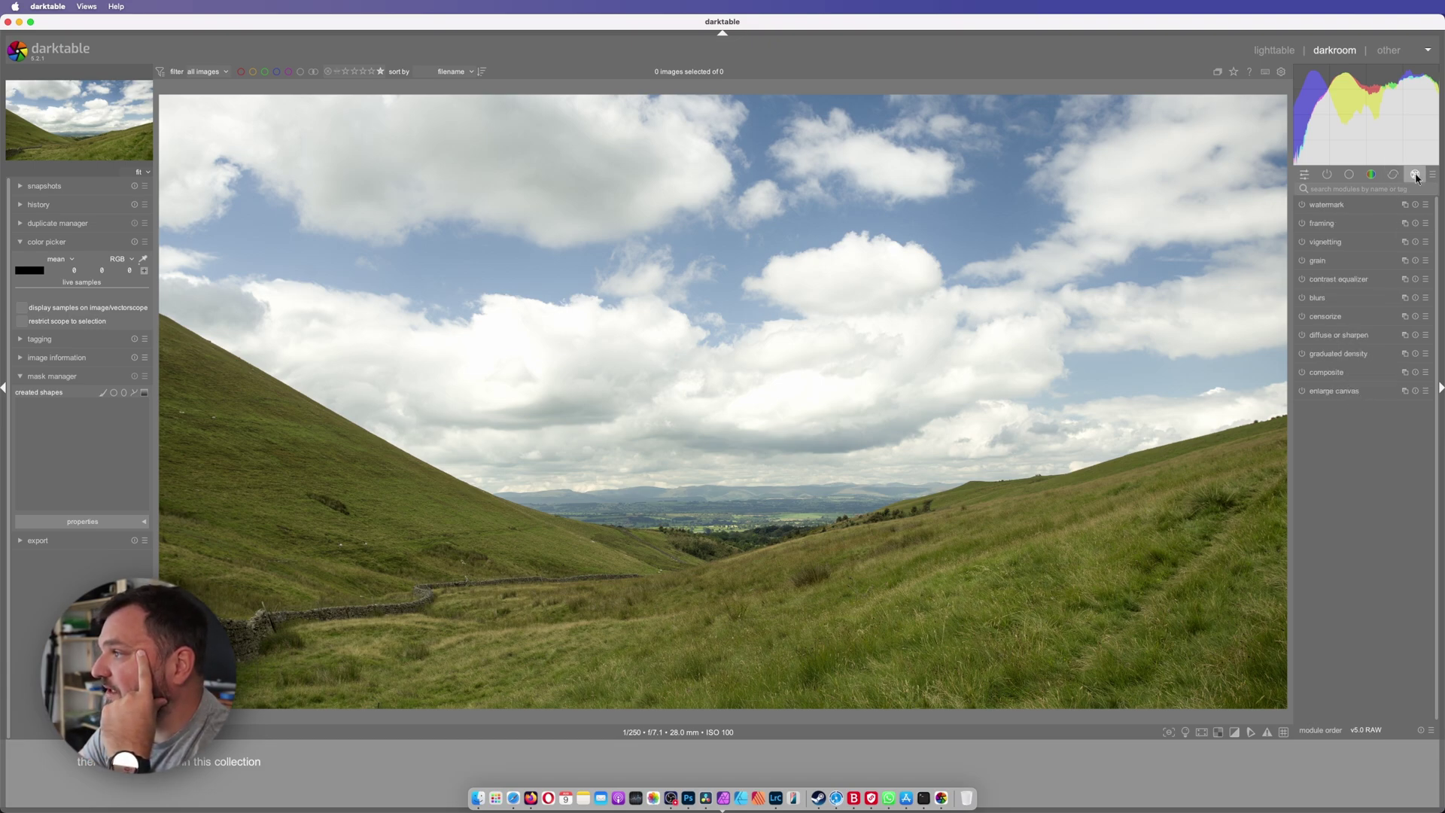
pyautogui.click(1340, 226)
pyautogui.moveTo(1323, 268)
pyautogui.mouseDown()
pyautogui.moveTo(1344, 267)
pyautogui.moveTo(1330, 268)
pyautogui.mouseUp()
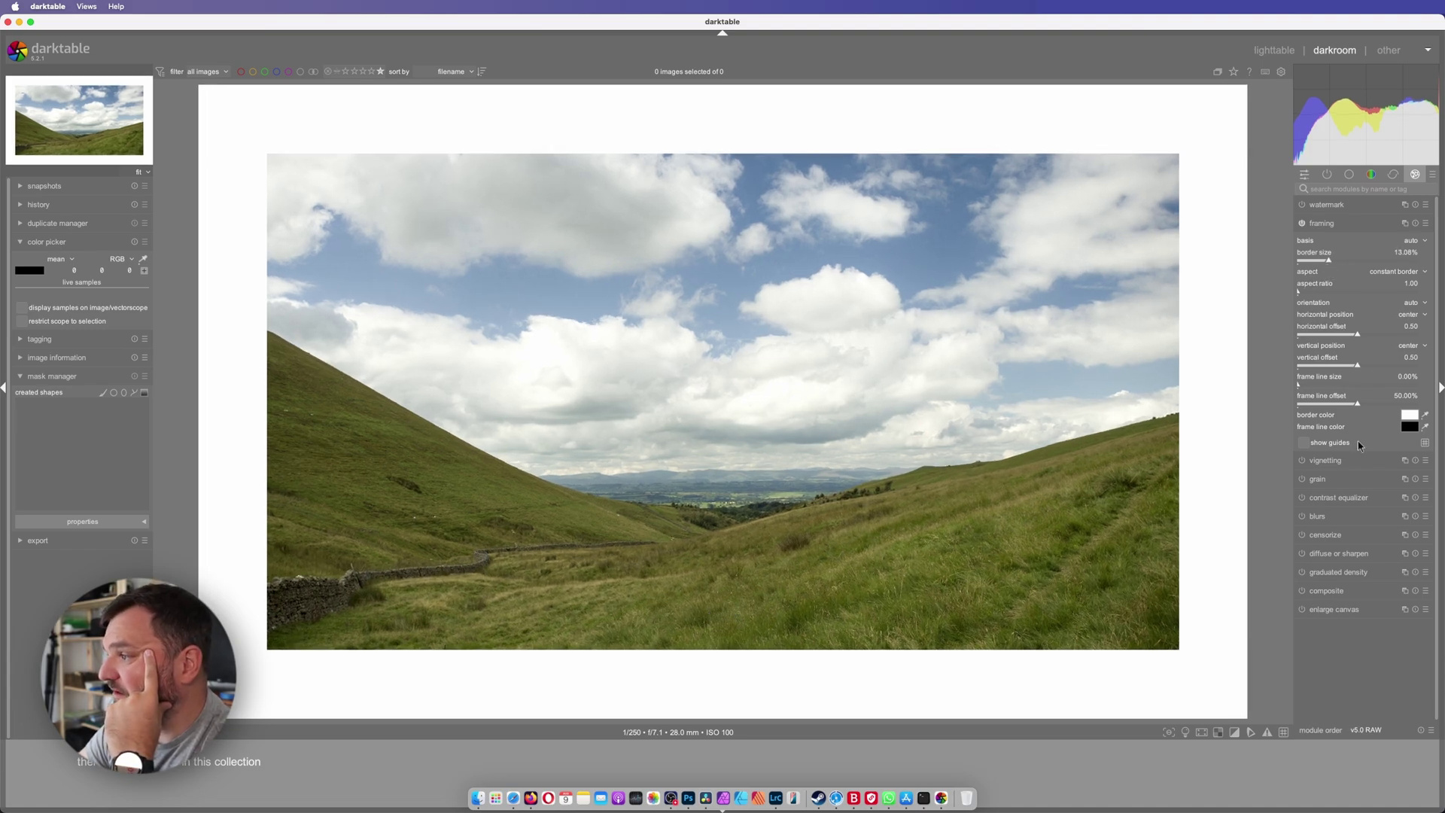
# Enable grain, then raise color balance rgb global chroma and global brilliance to about +17.92%.
pyautogui.click(1339, 479)
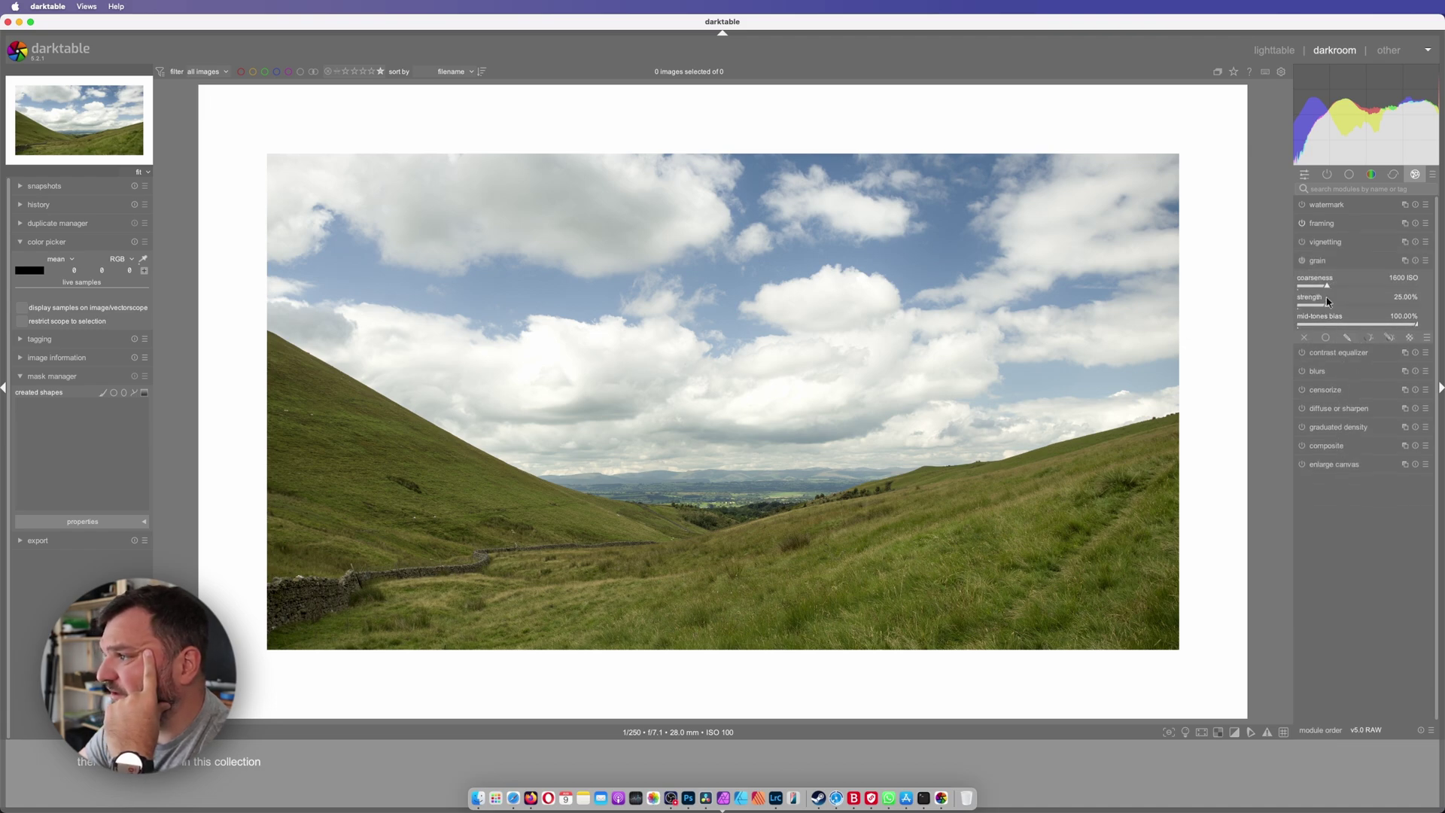
pyautogui.click(1305, 175)
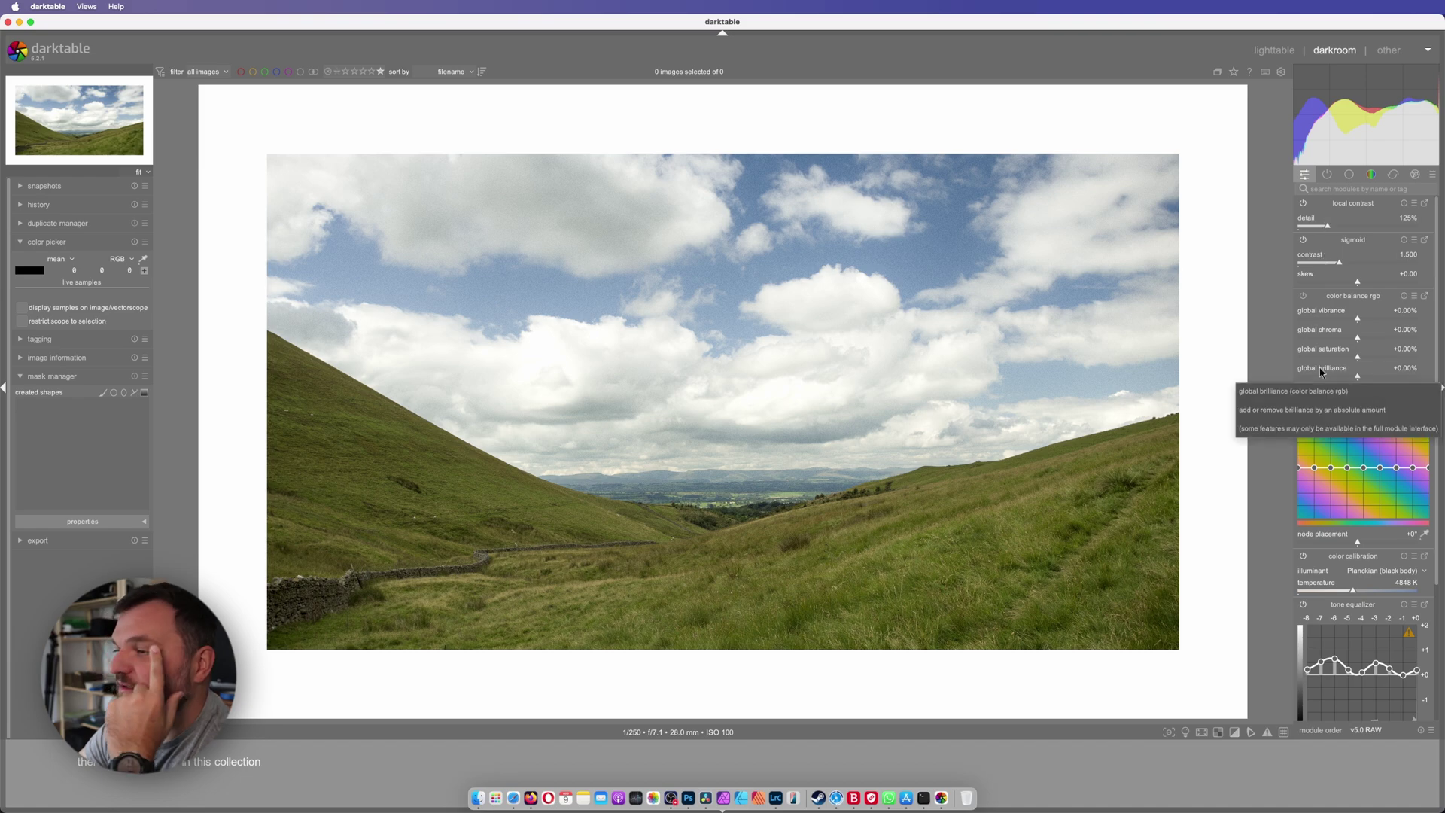
pyautogui.scroll(-3, 1342, 376)
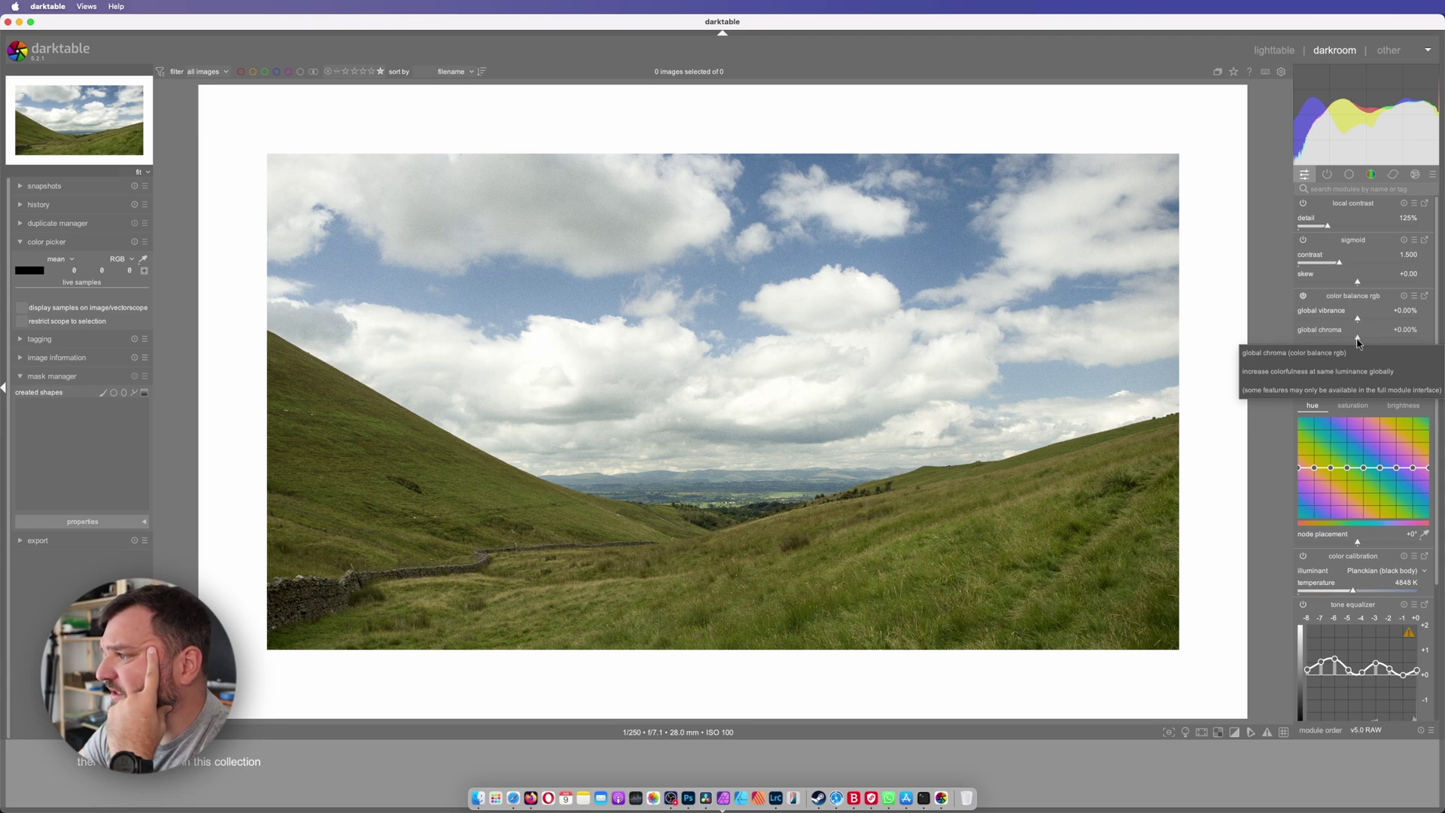
pyautogui.moveTo(1358, 343); pyautogui.dragTo(1380, 346)
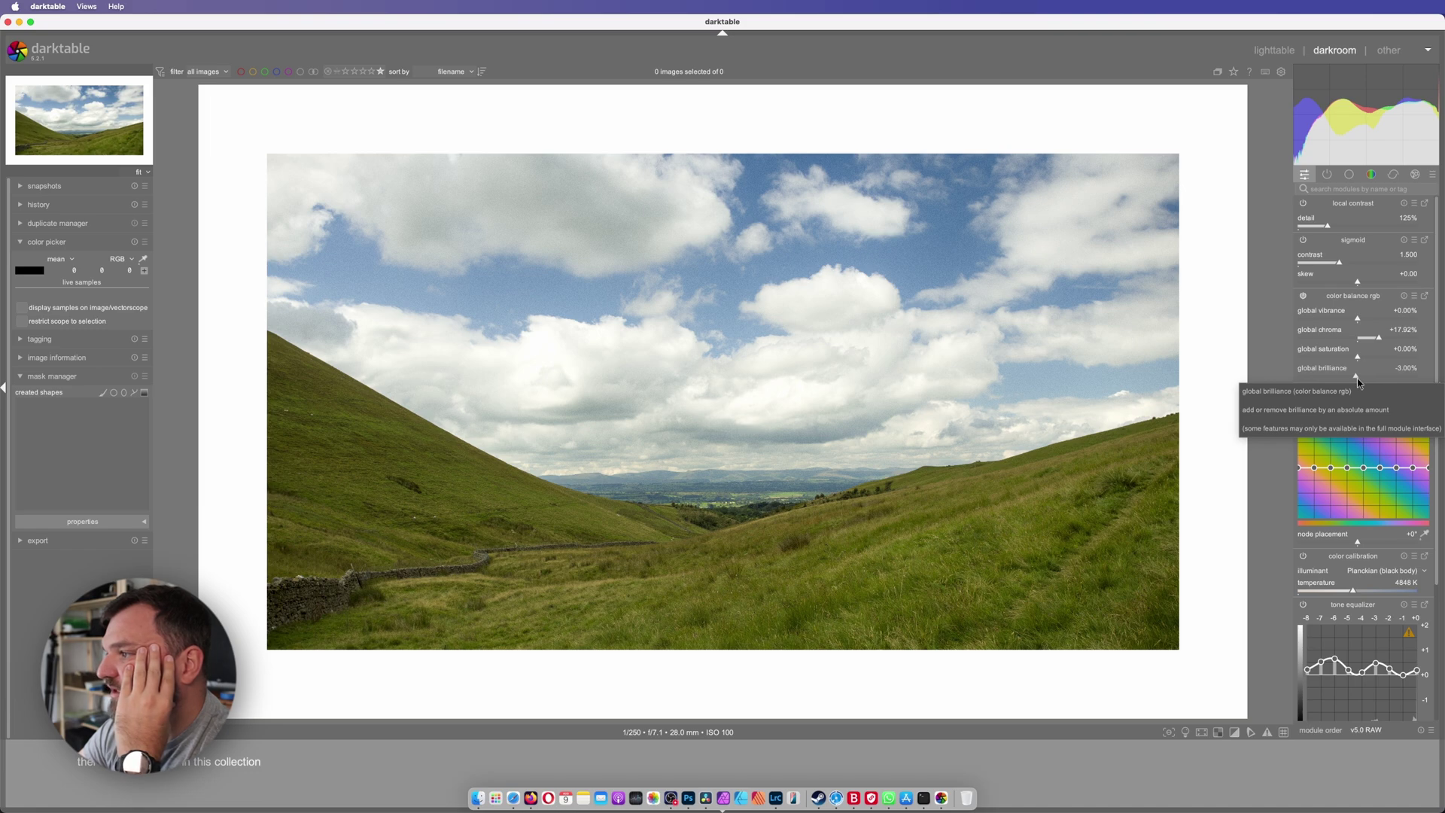
pyautogui.moveTo(1358, 376); pyautogui.dragTo(1382, 383)
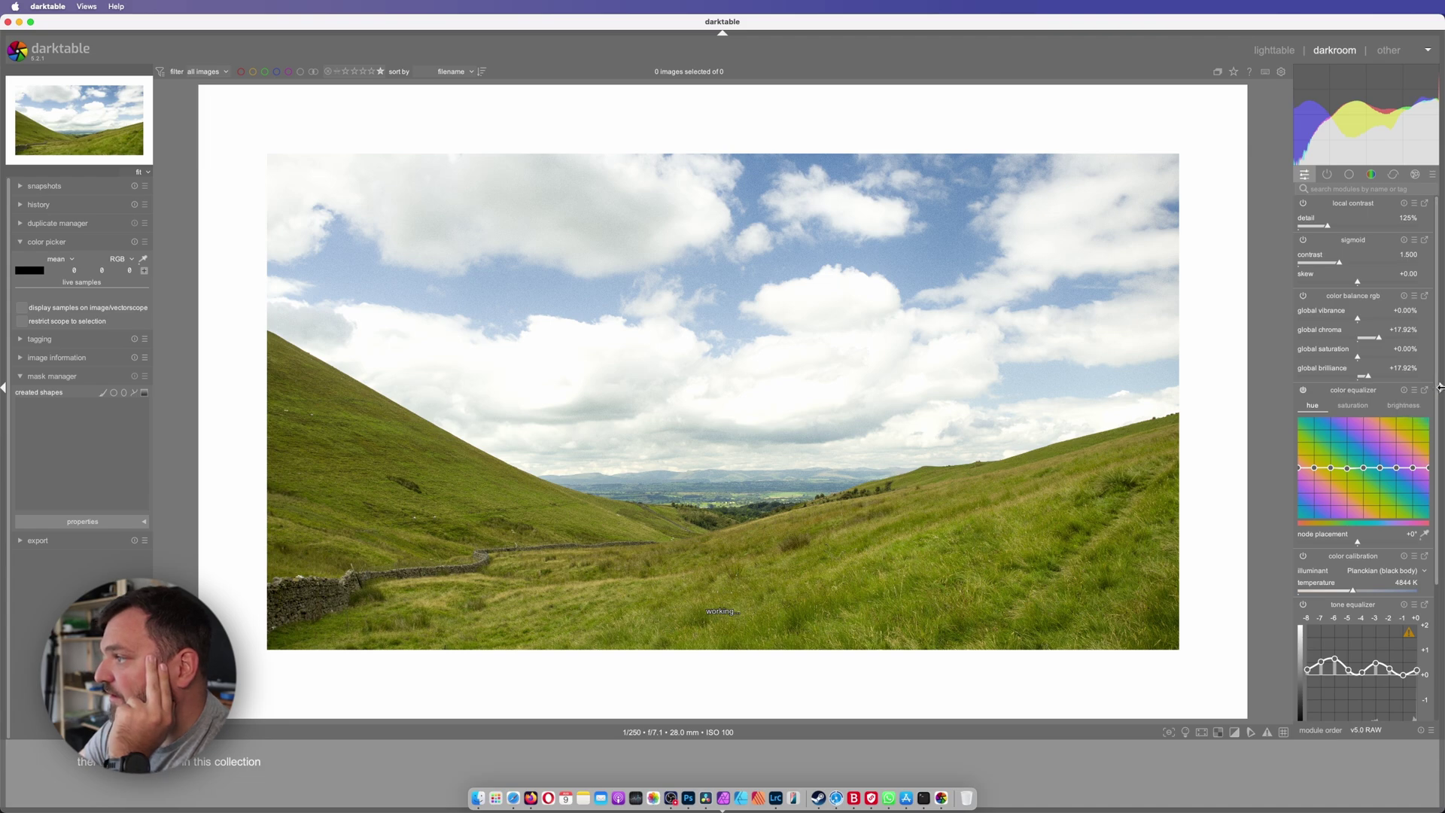
pyautogui.click(1437, 388)
pyautogui.click(1438, 387)
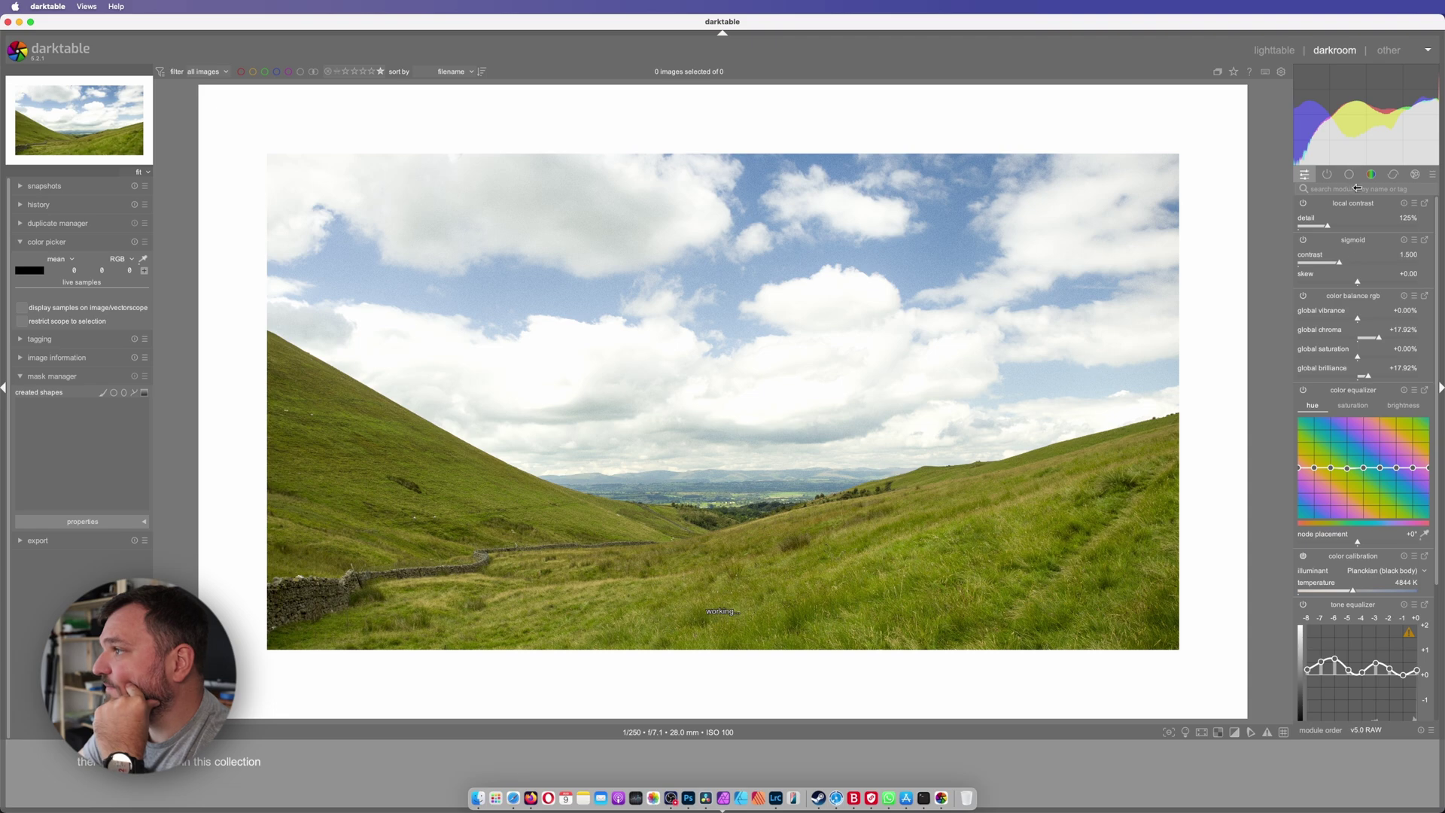
pyautogui.click(1327, 175)
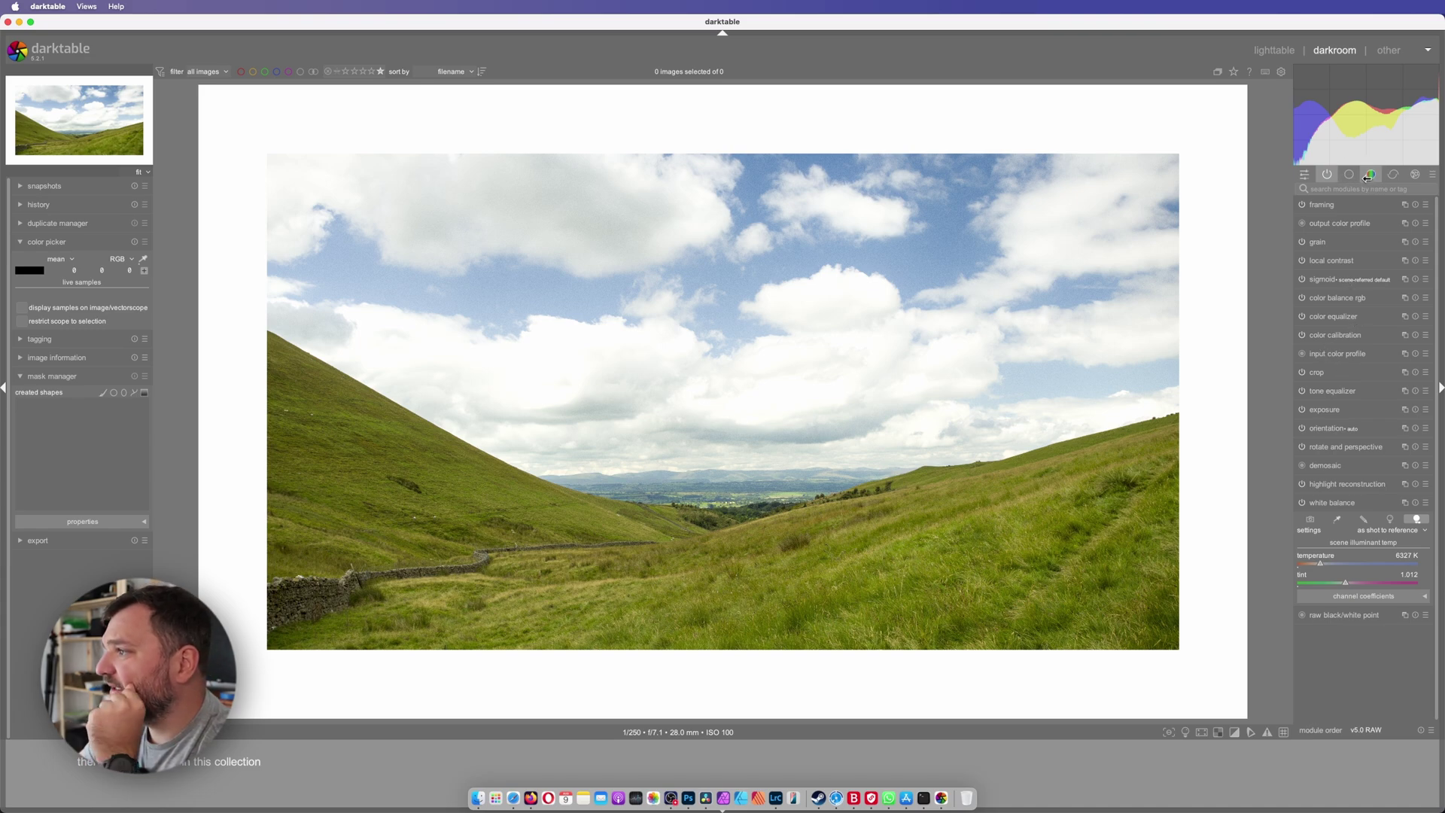
# Drag color balance rgb global saturation down to -100% for a nearly monochrome look.
pyautogui.click(1301, 175)
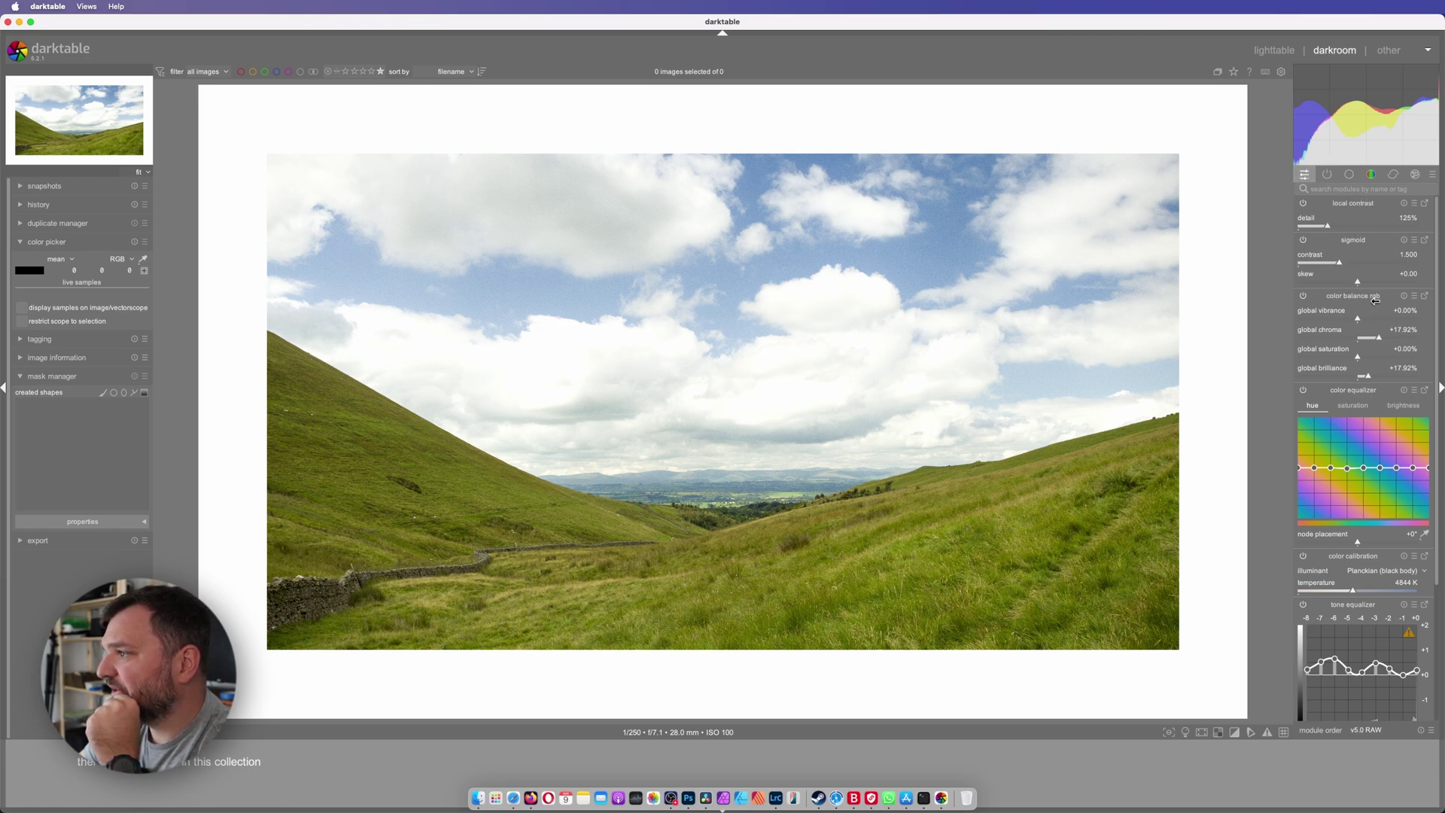
pyautogui.moveTo(1359, 360); pyautogui.dragTo(1271, 358)
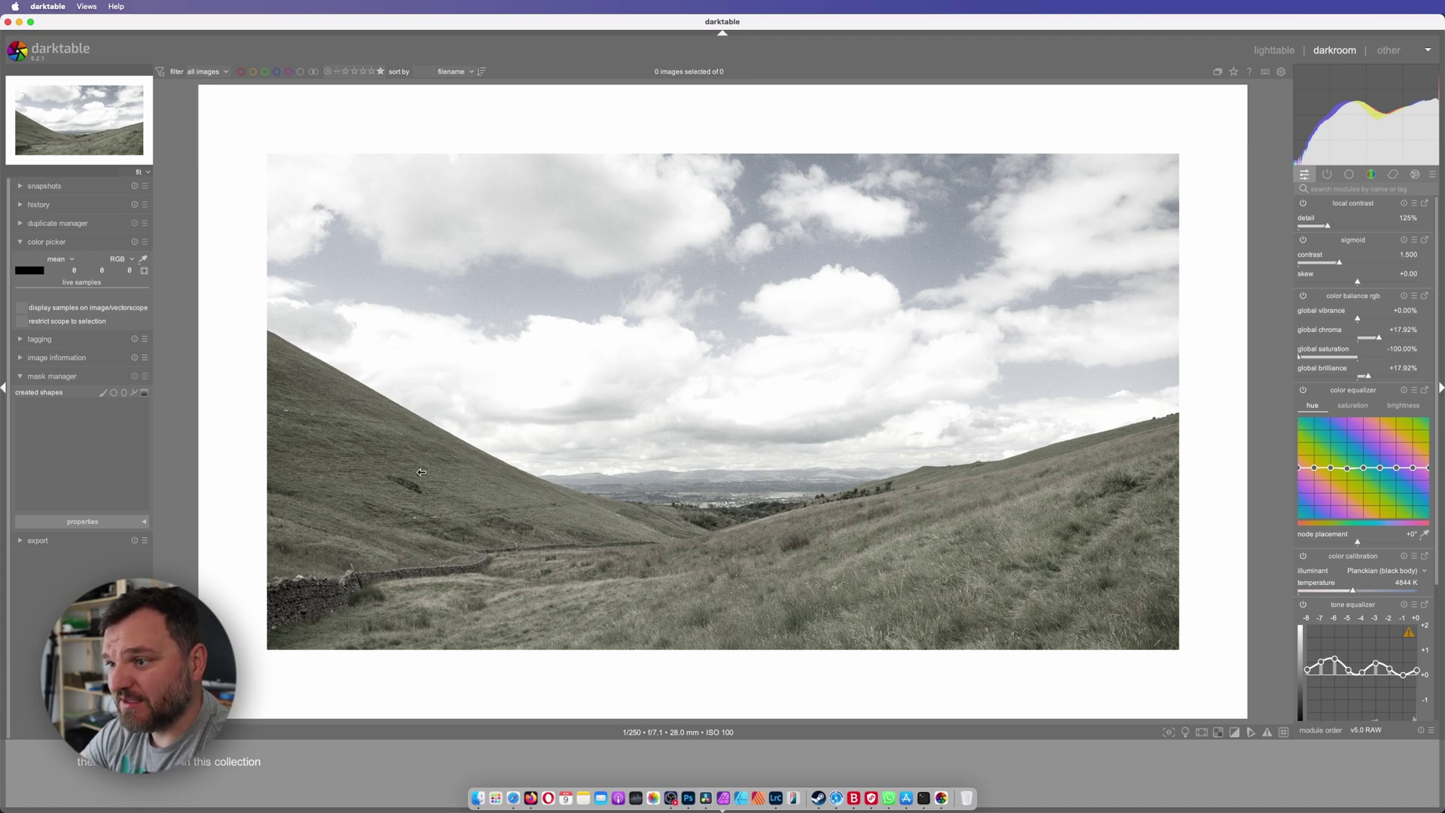
pyautogui.press('z')
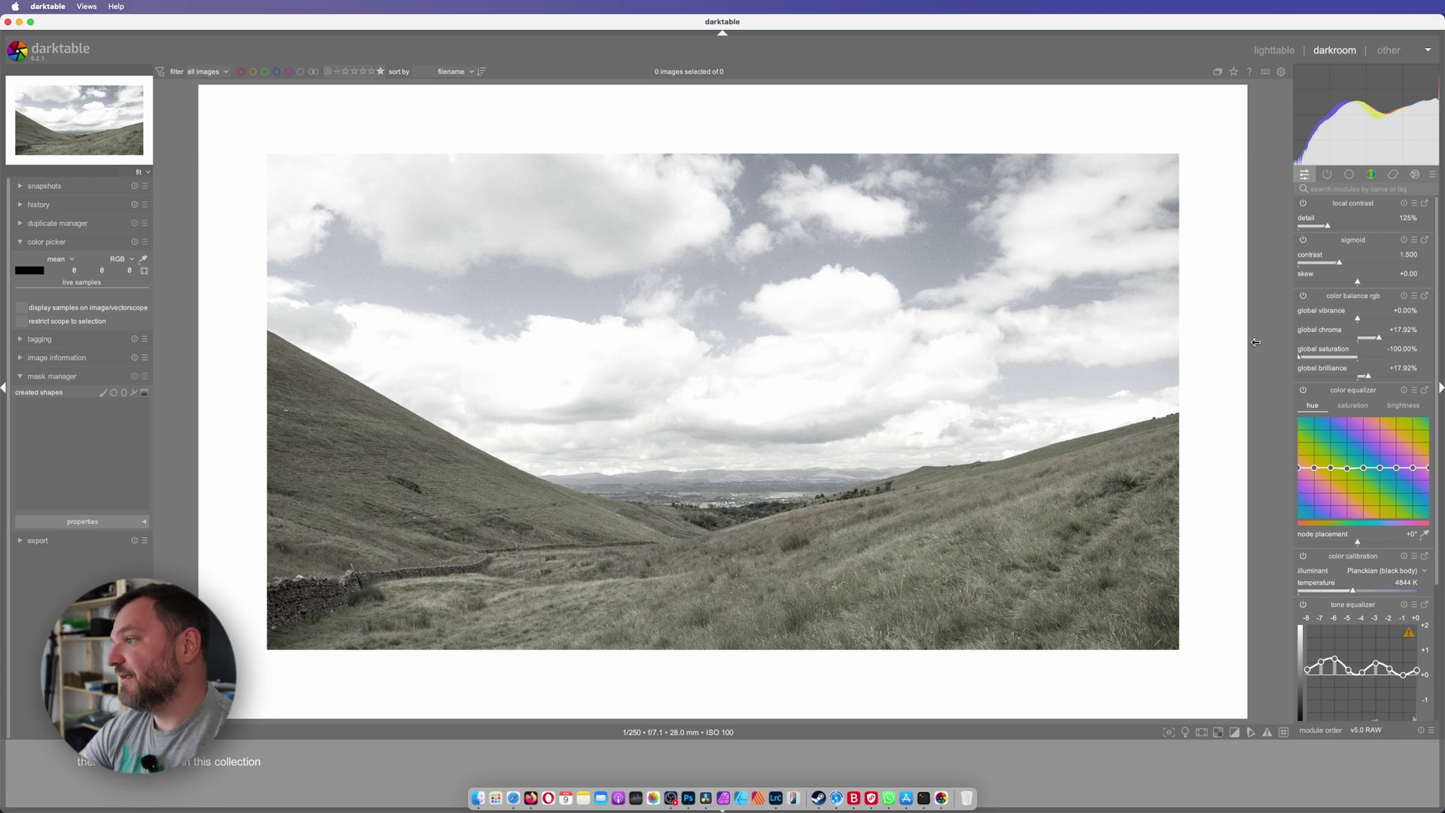
pyautogui.click(1352, 405)
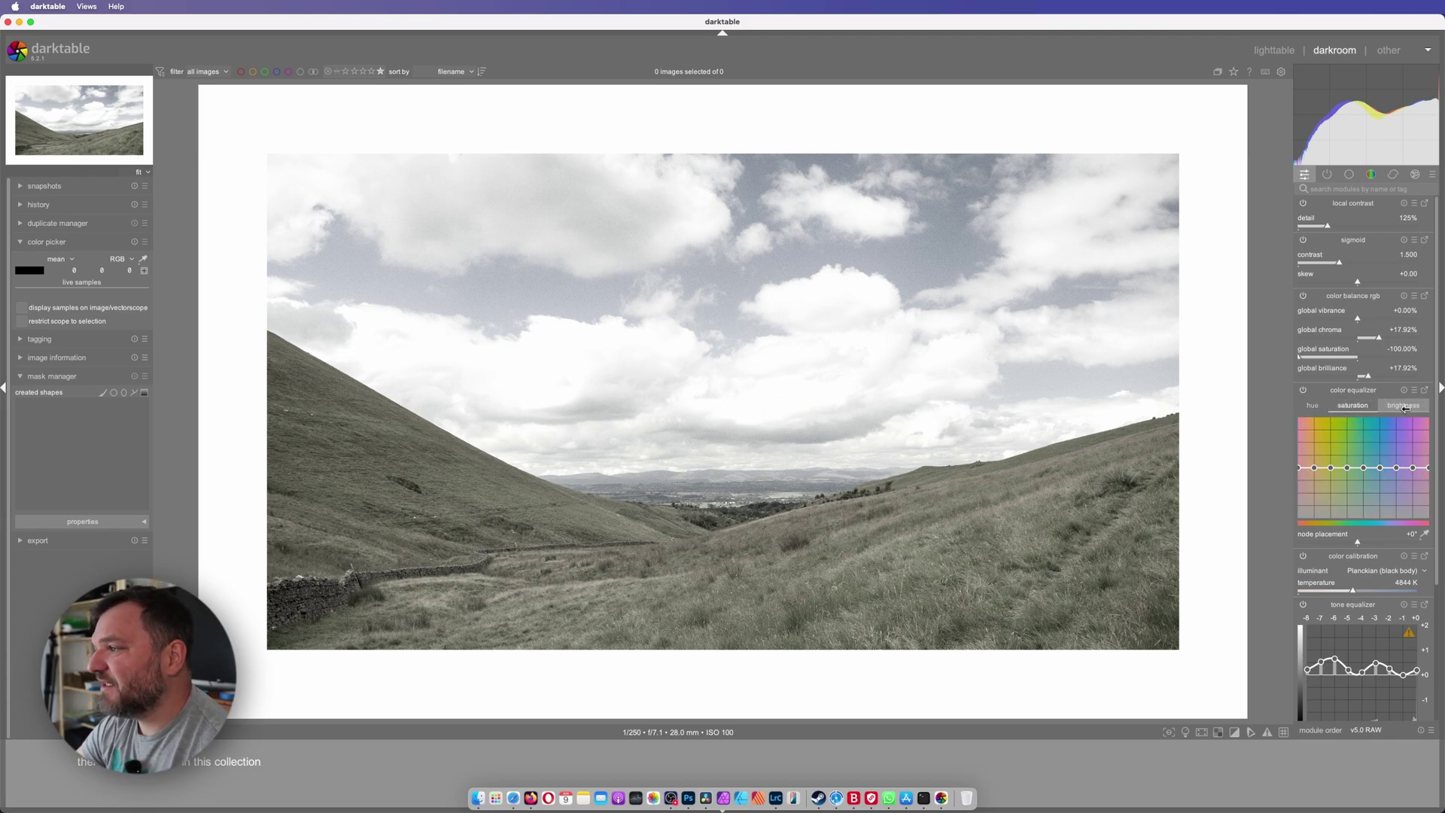
pyautogui.click(1404, 406)
pyautogui.scroll(-1, 1377, 533)
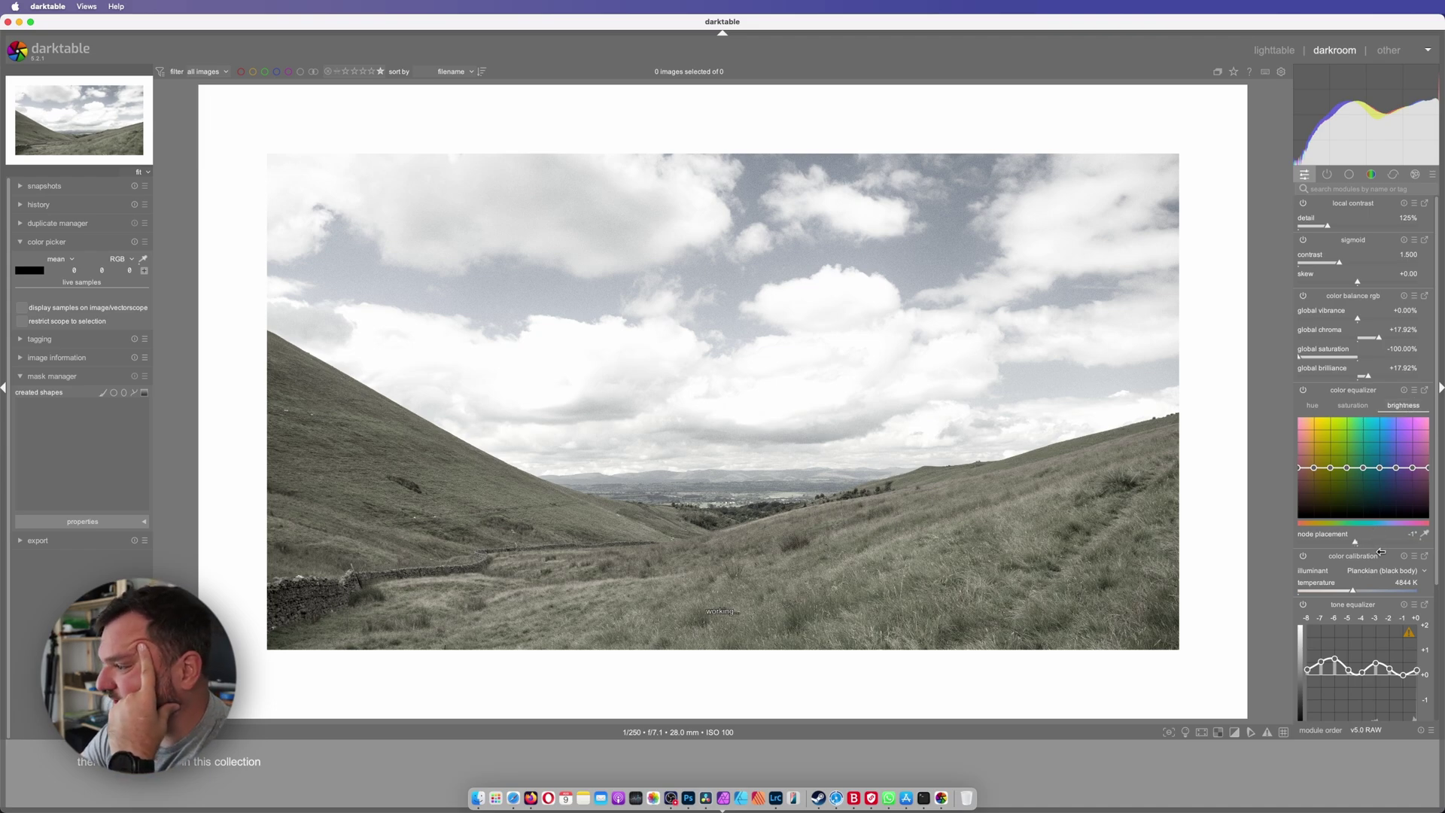
pyautogui.click(1421, 571)
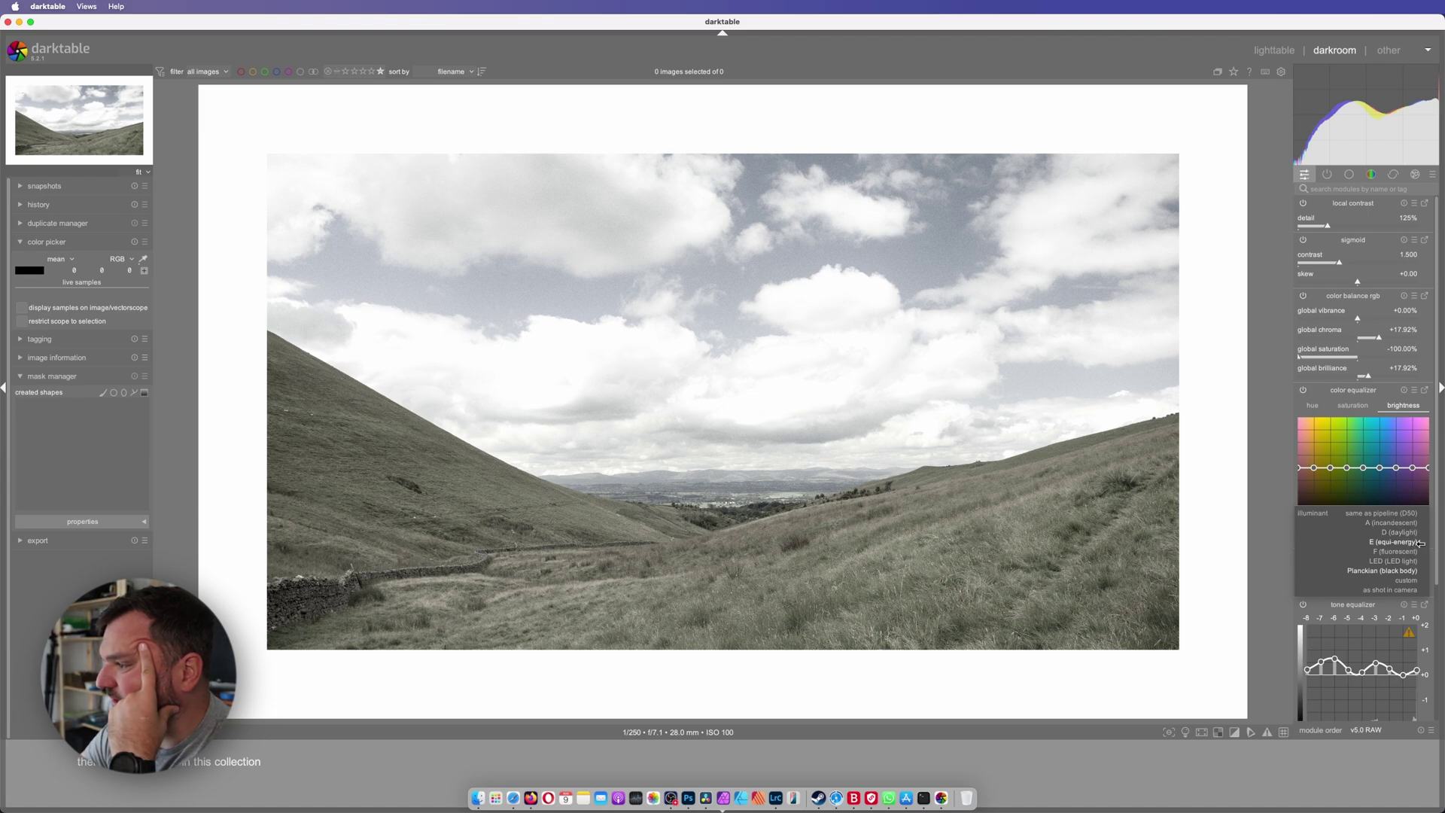
pyautogui.click(1418, 533)
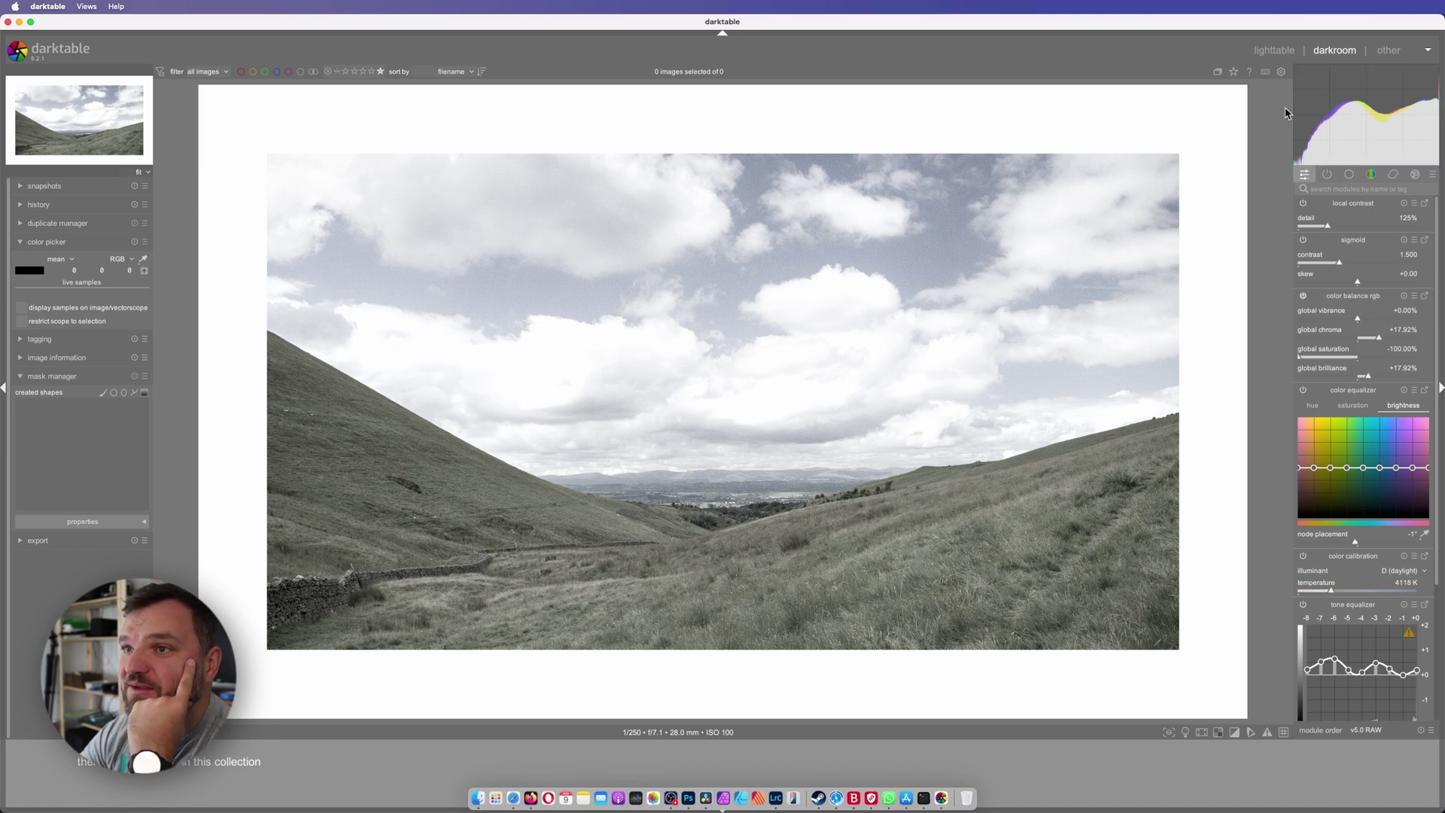
# Return to lighttable and browse the collection by film roll and capture date.
pyautogui.click(1285, 54)
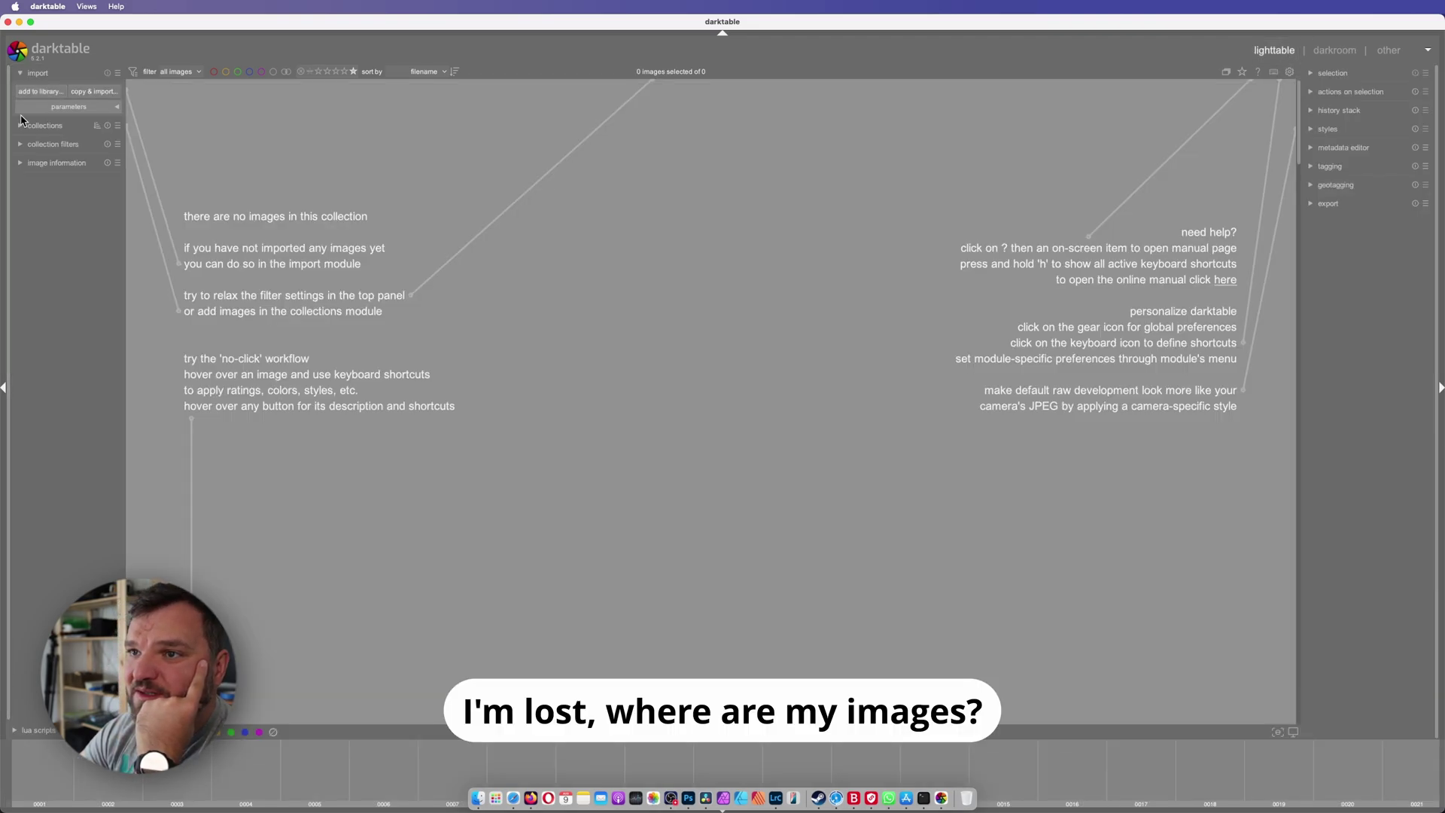
pyautogui.click(21, 123)
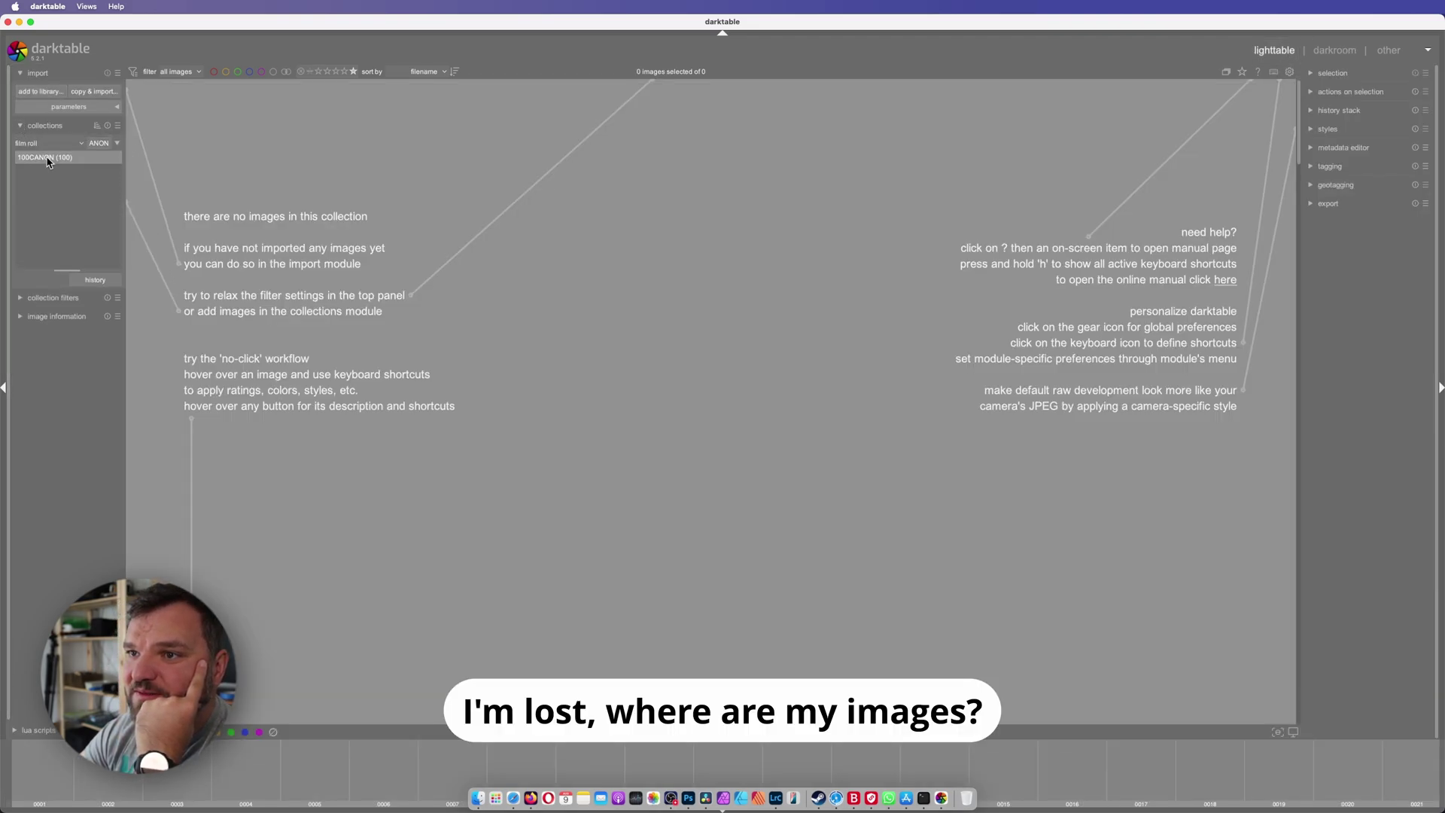
pyautogui.click(21, 300)
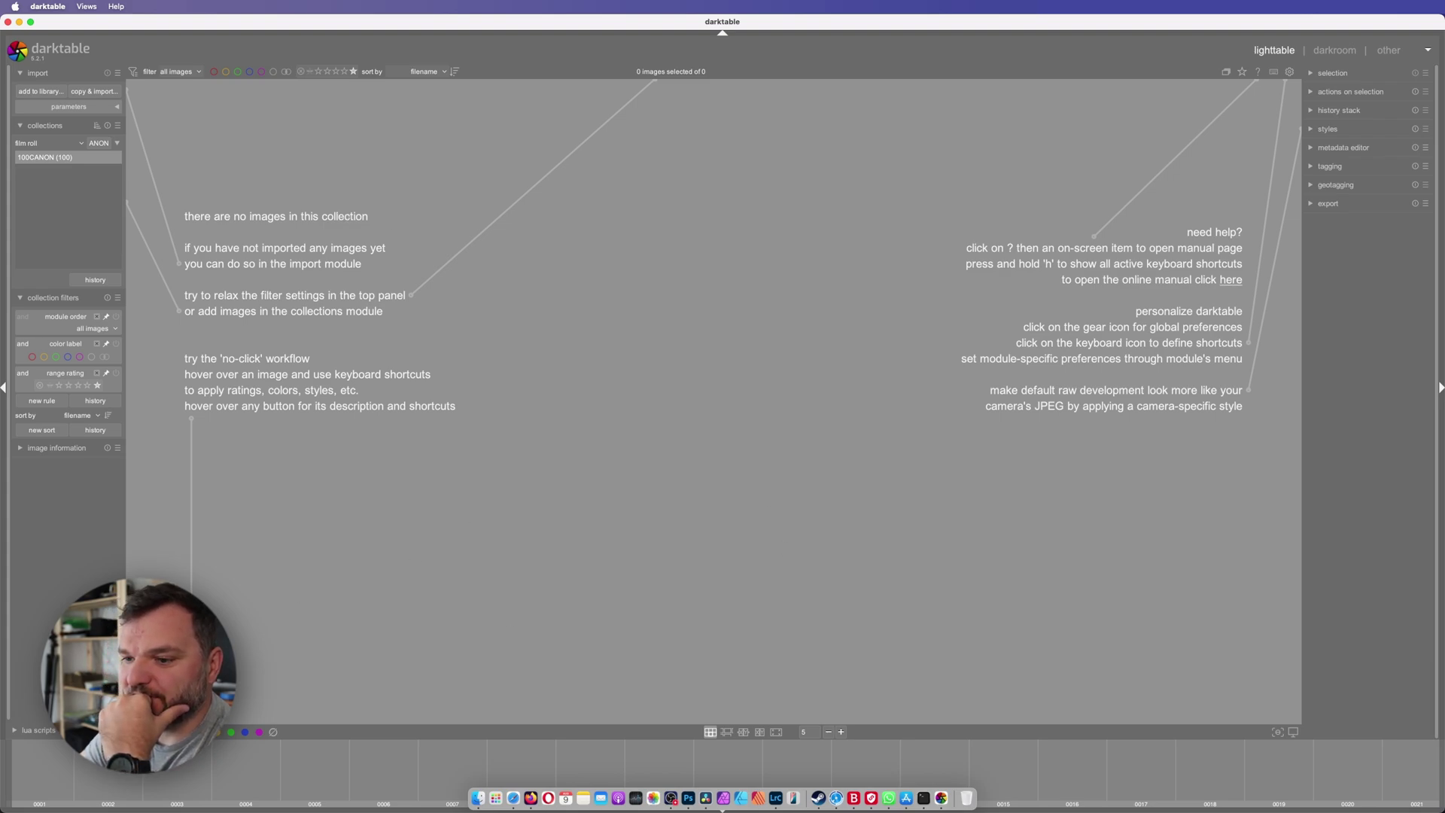
pyautogui.click(55, 775)
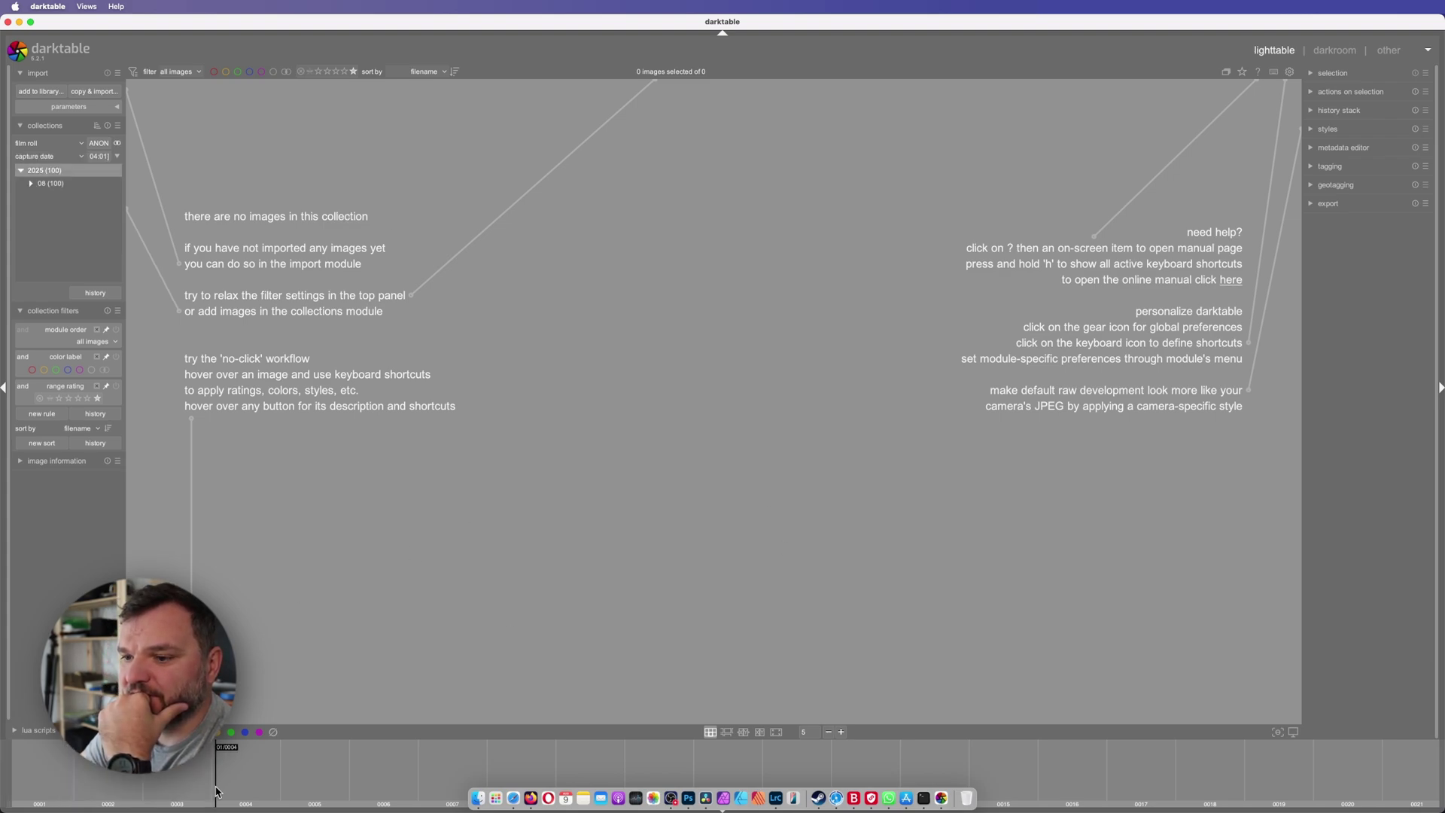
pyautogui.moveTo(252, 783); pyautogui.dragTo(388, 783)
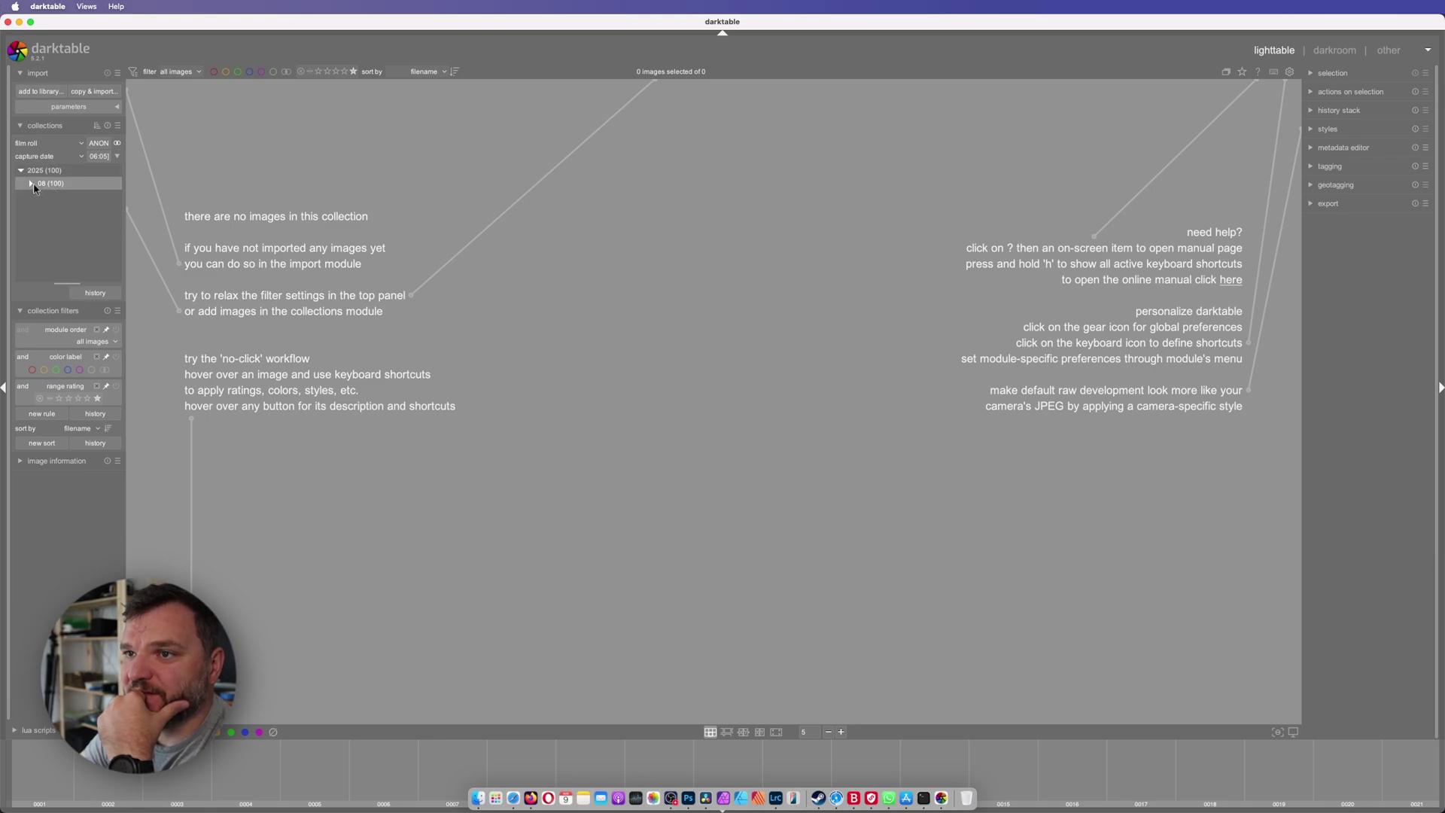
pyautogui.click(33, 185)
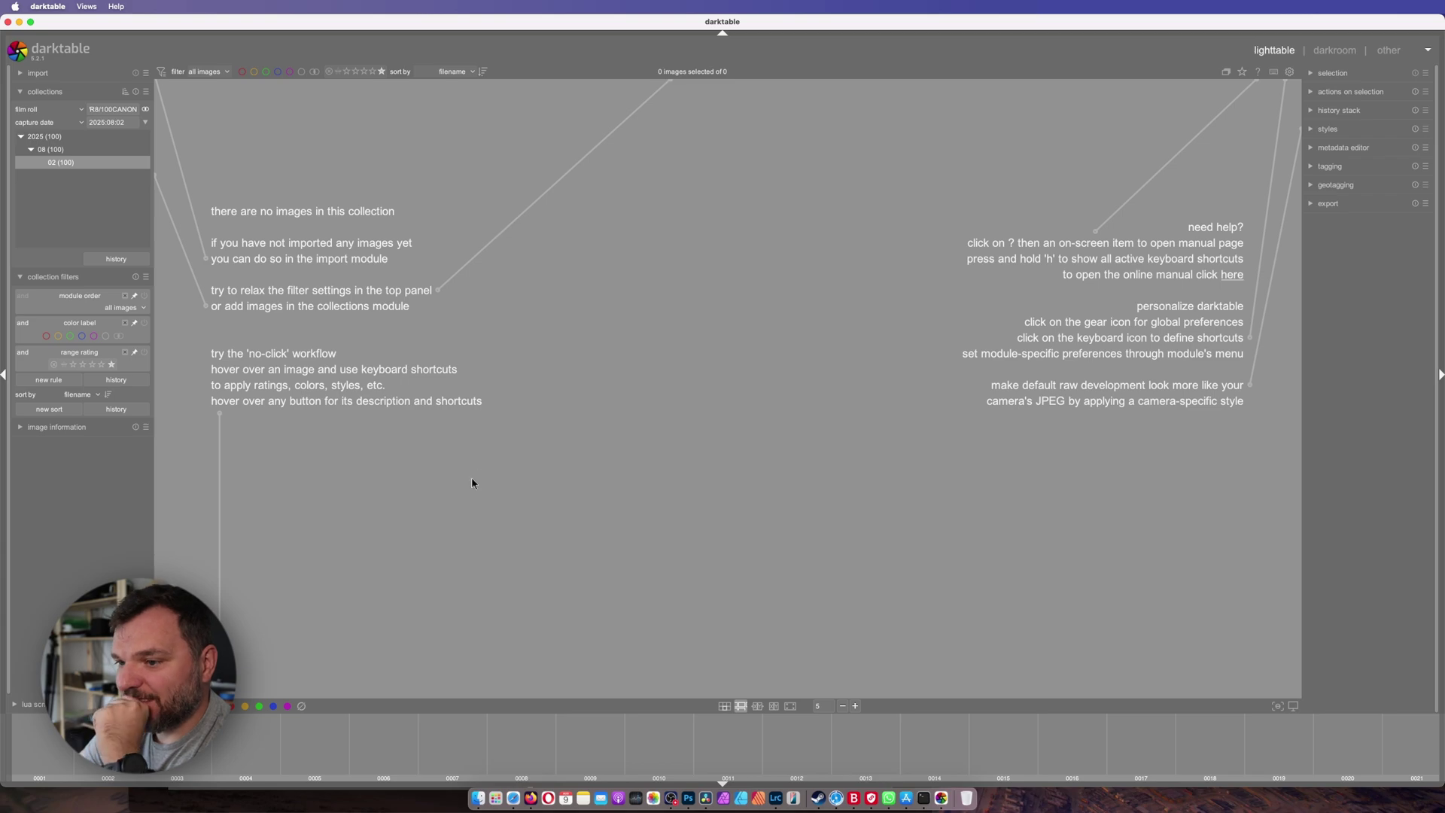
# Switch to the file manager layout, adjust the date range, and bring up add to library.
pyautogui.click(724, 706)
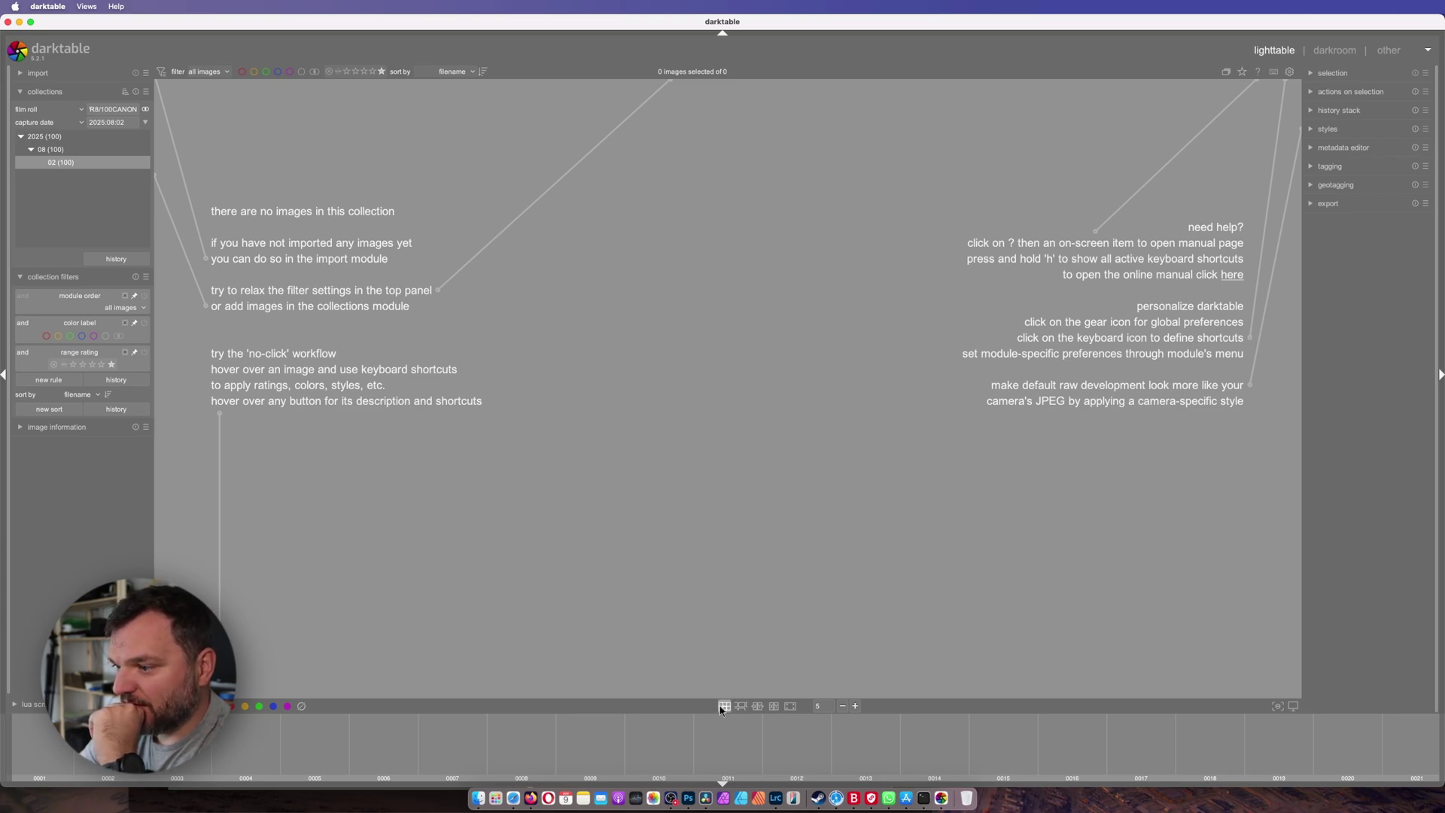
pyautogui.click(722, 783)
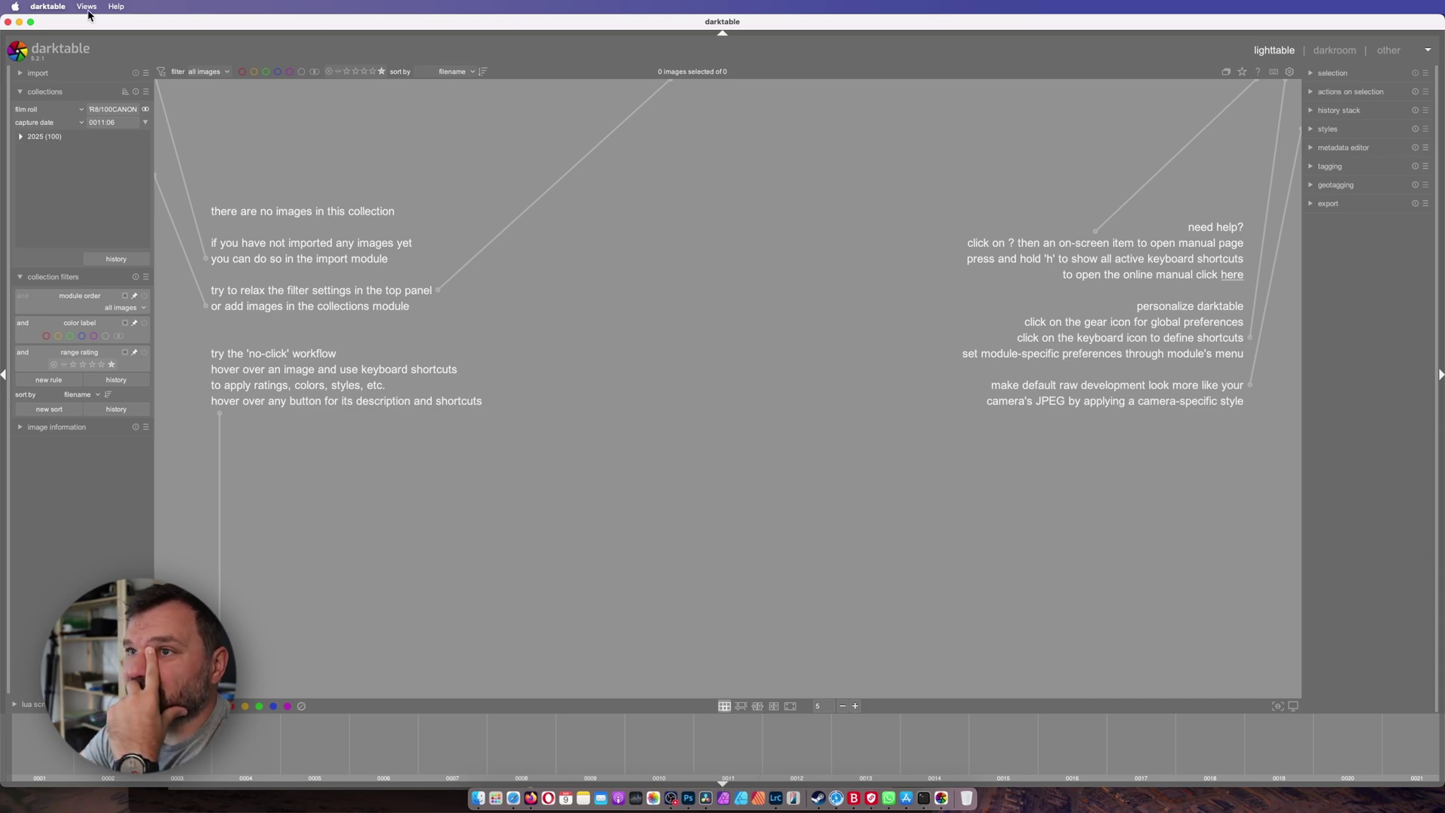
pyautogui.click(1334, 50)
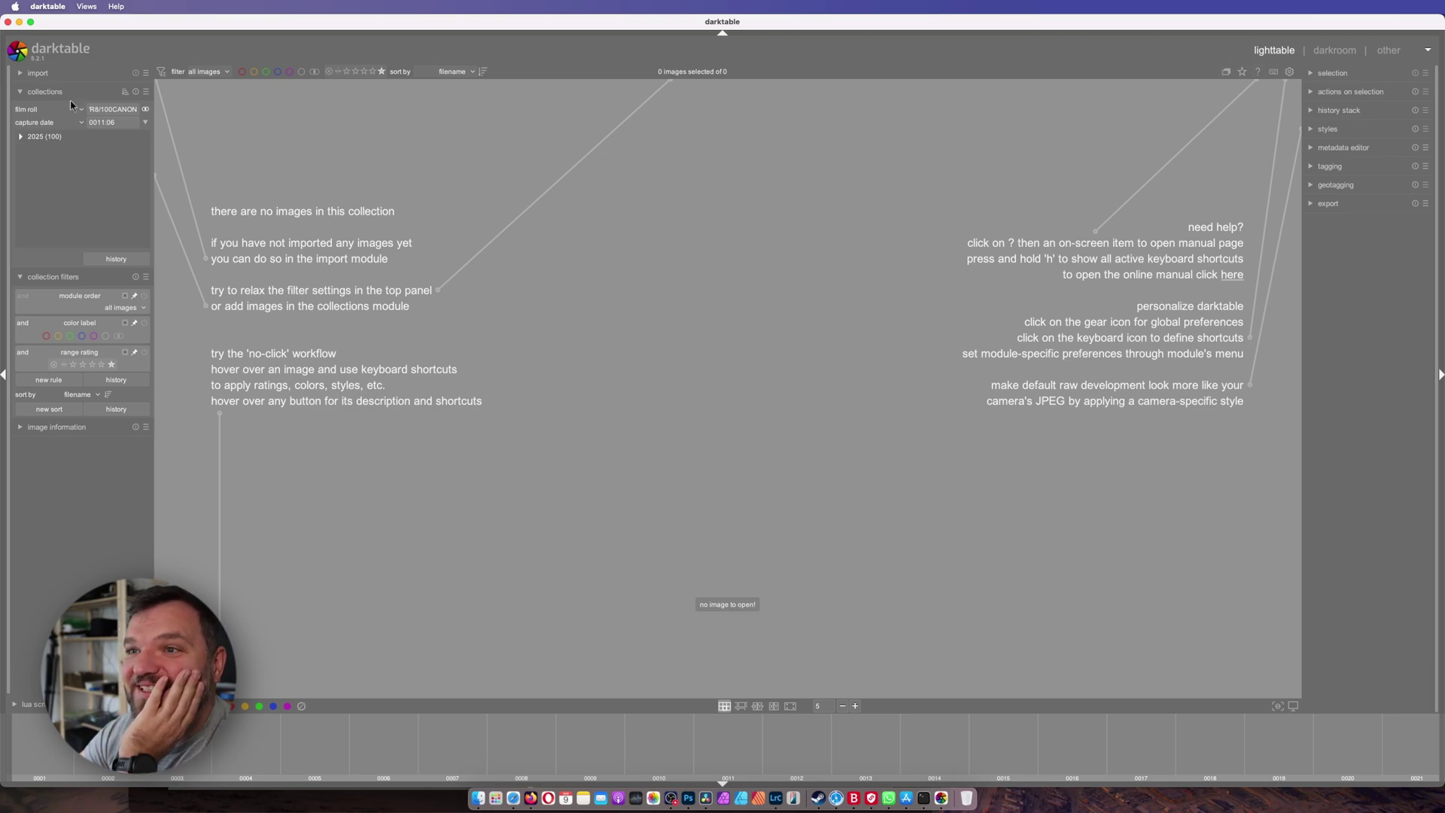
pyautogui.click(43, 76)
# Select all 100 files in the 100CANON folder and add them to the library.
pyautogui.click(48, 91)
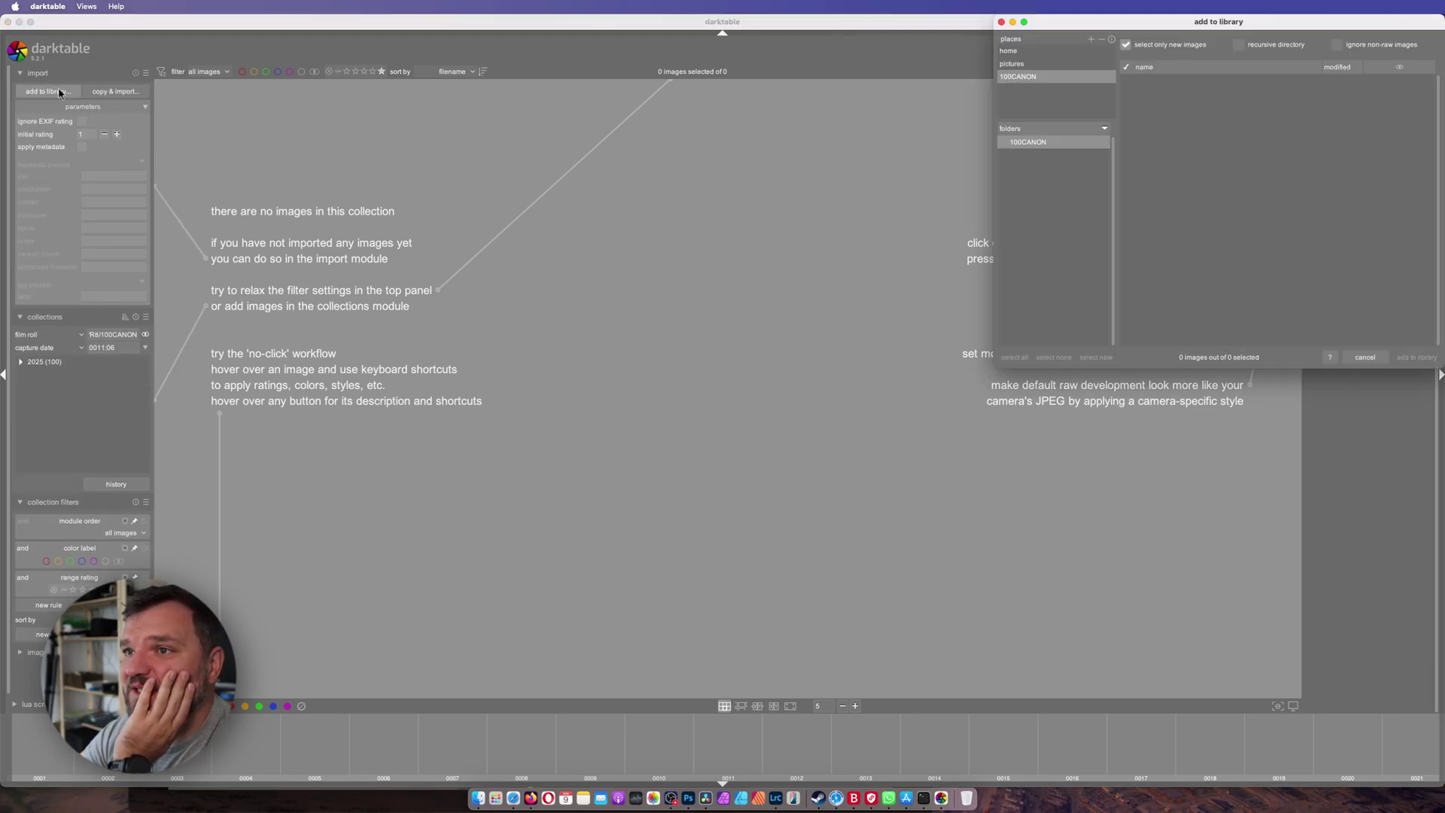
pyautogui.click(1384, 132)
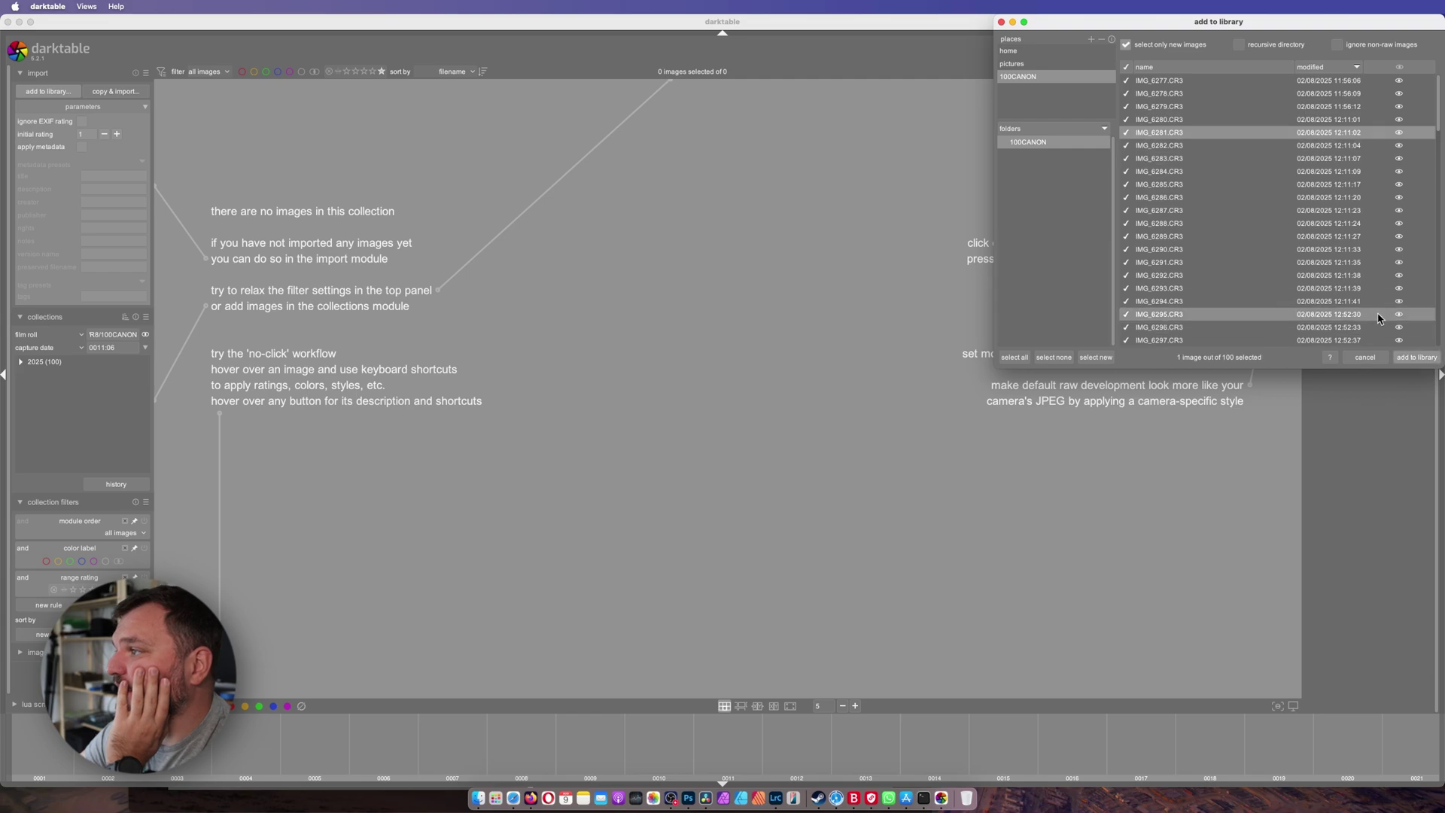
pyautogui.hotkey('ctrl', 'a')
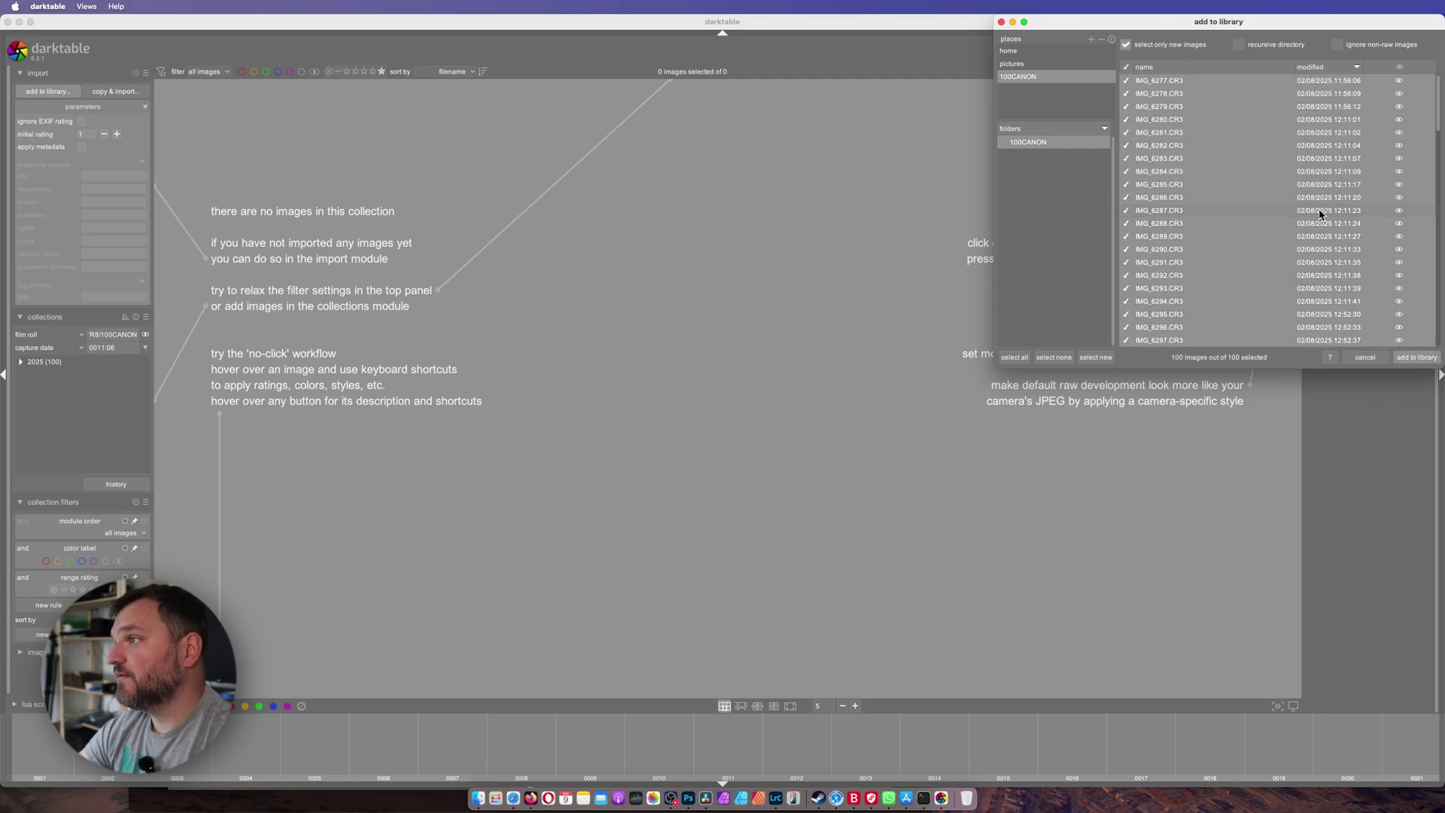
pyautogui.click(1416, 358)
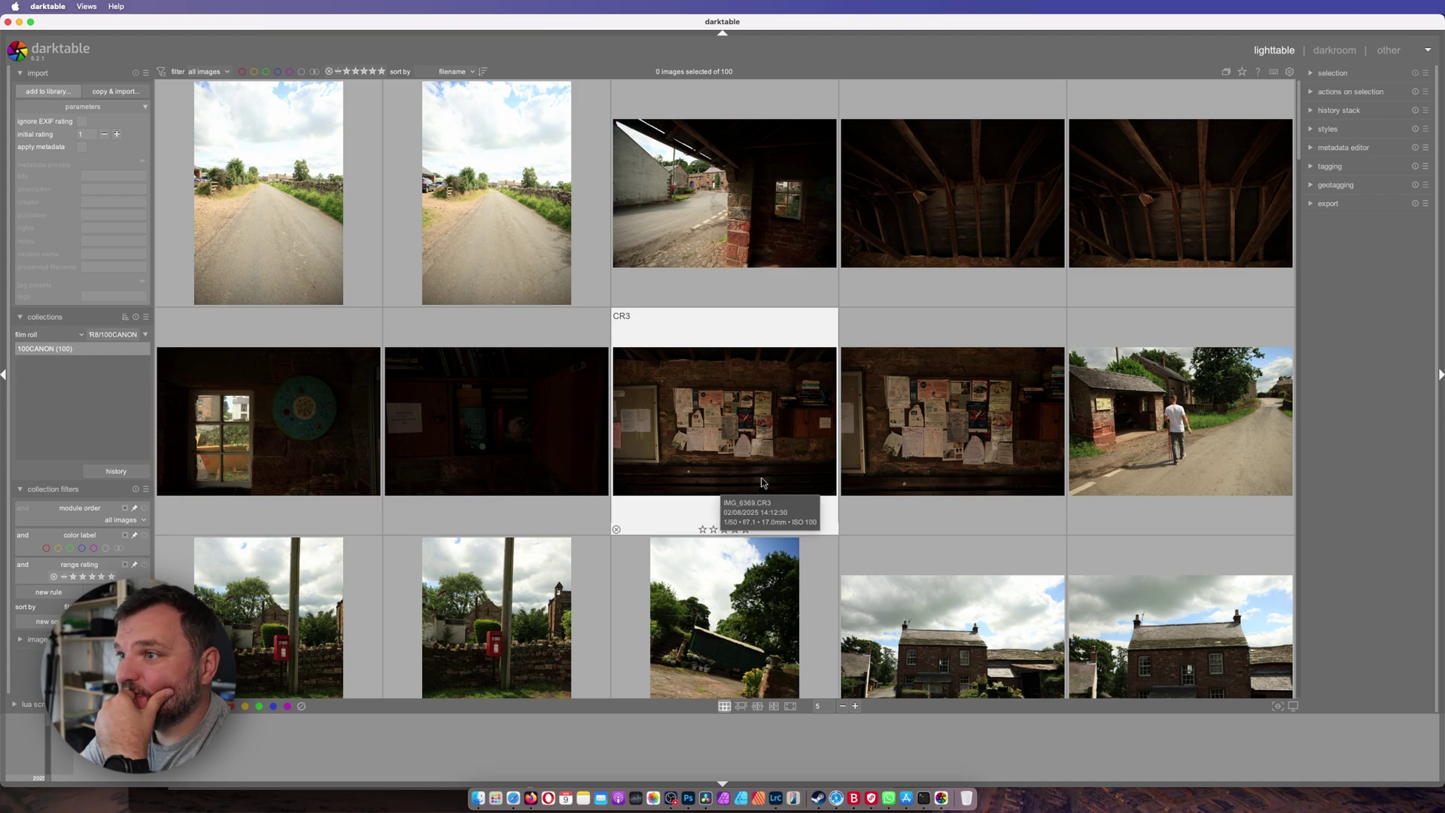
# Select hillside thumbnails #98 and #99 in the lighttable grid.
pyautogui.scroll(-15, 760, 476)
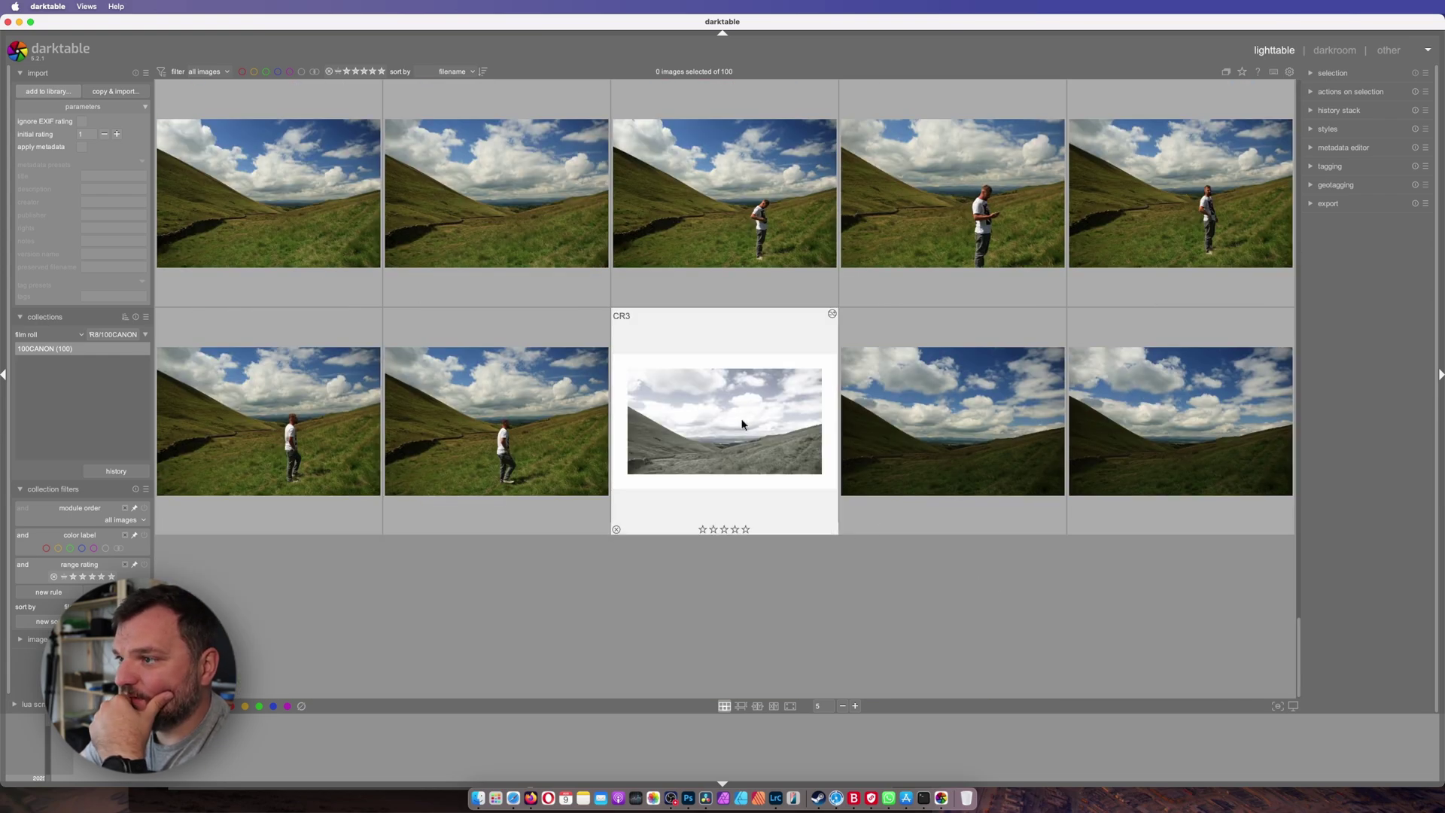
pyautogui.click(795, 428)
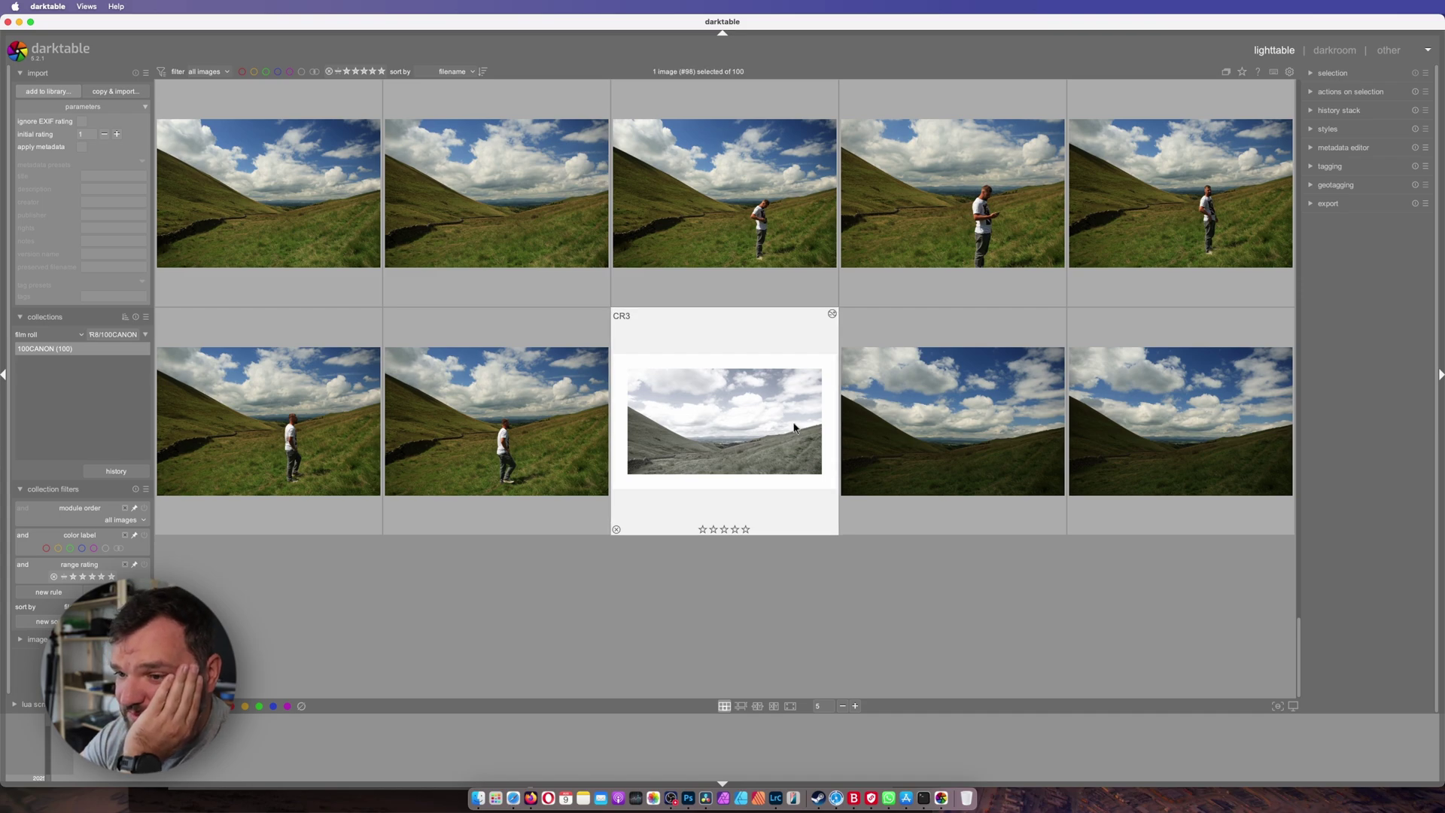
pyautogui.click(963, 423)
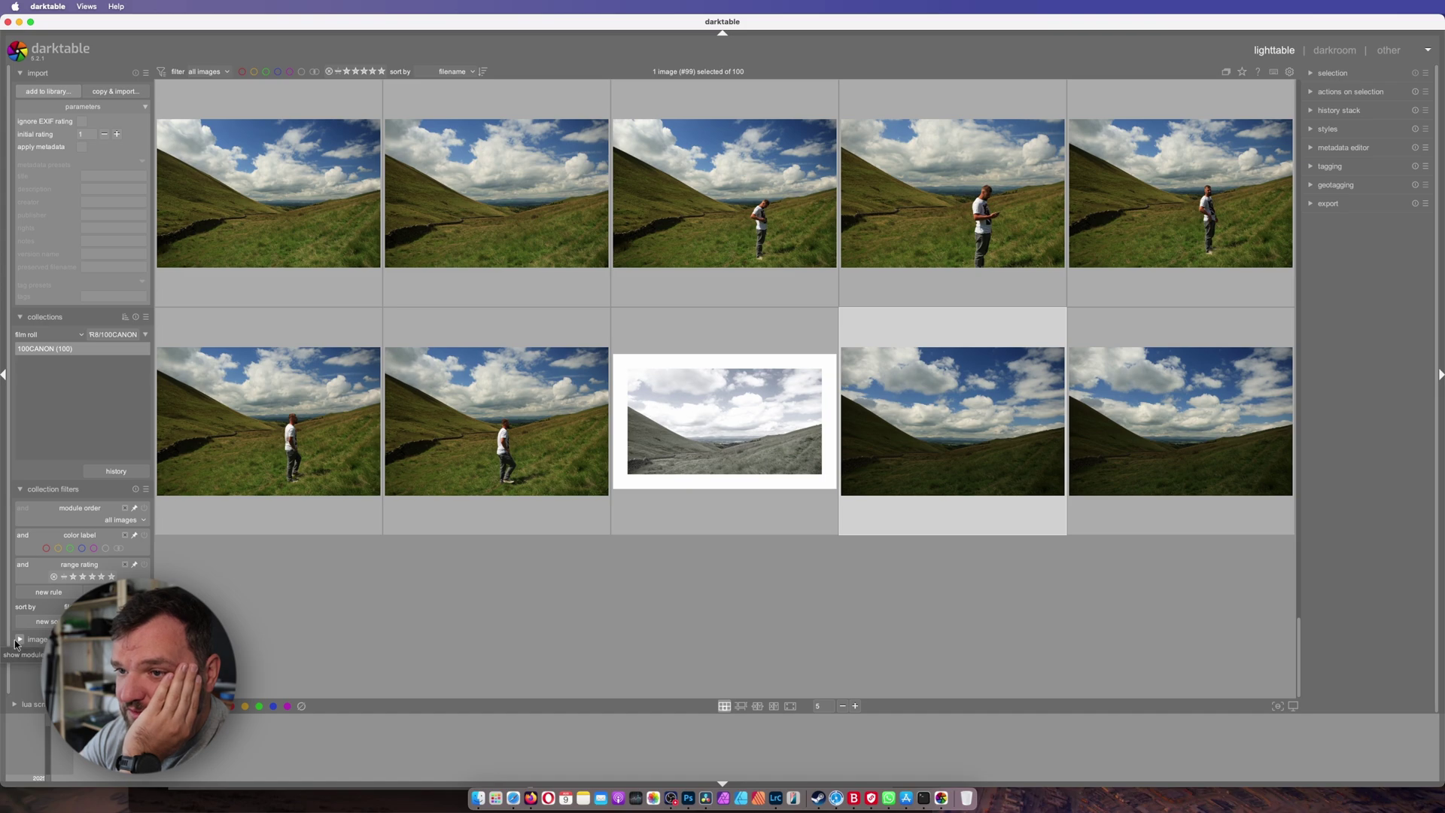
pyautogui.click(18, 640)
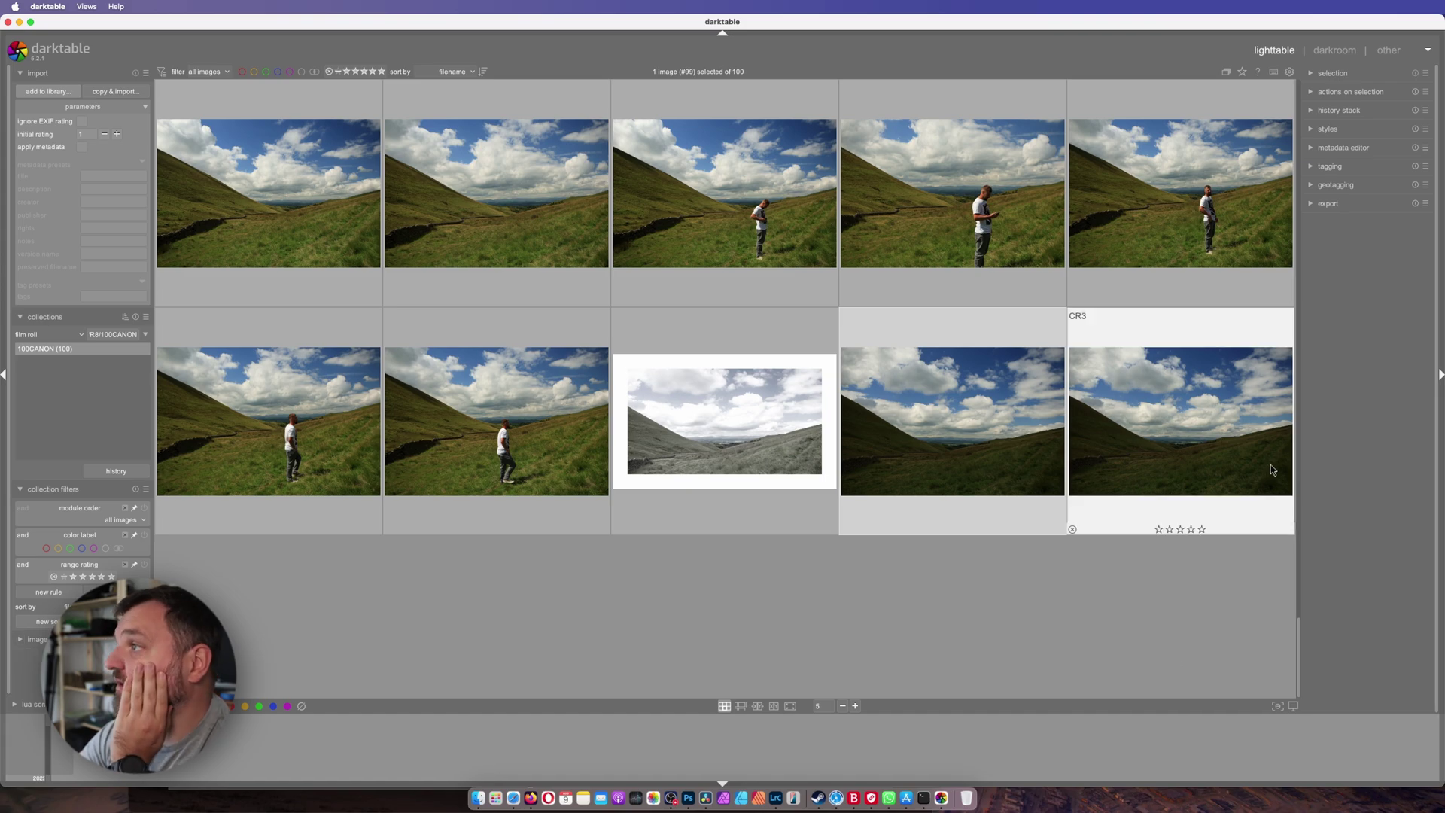
# Open the photo in darkroom and load neighbouring filmstrip shots, ending on edited image #98.
pyautogui.click(1333, 51)
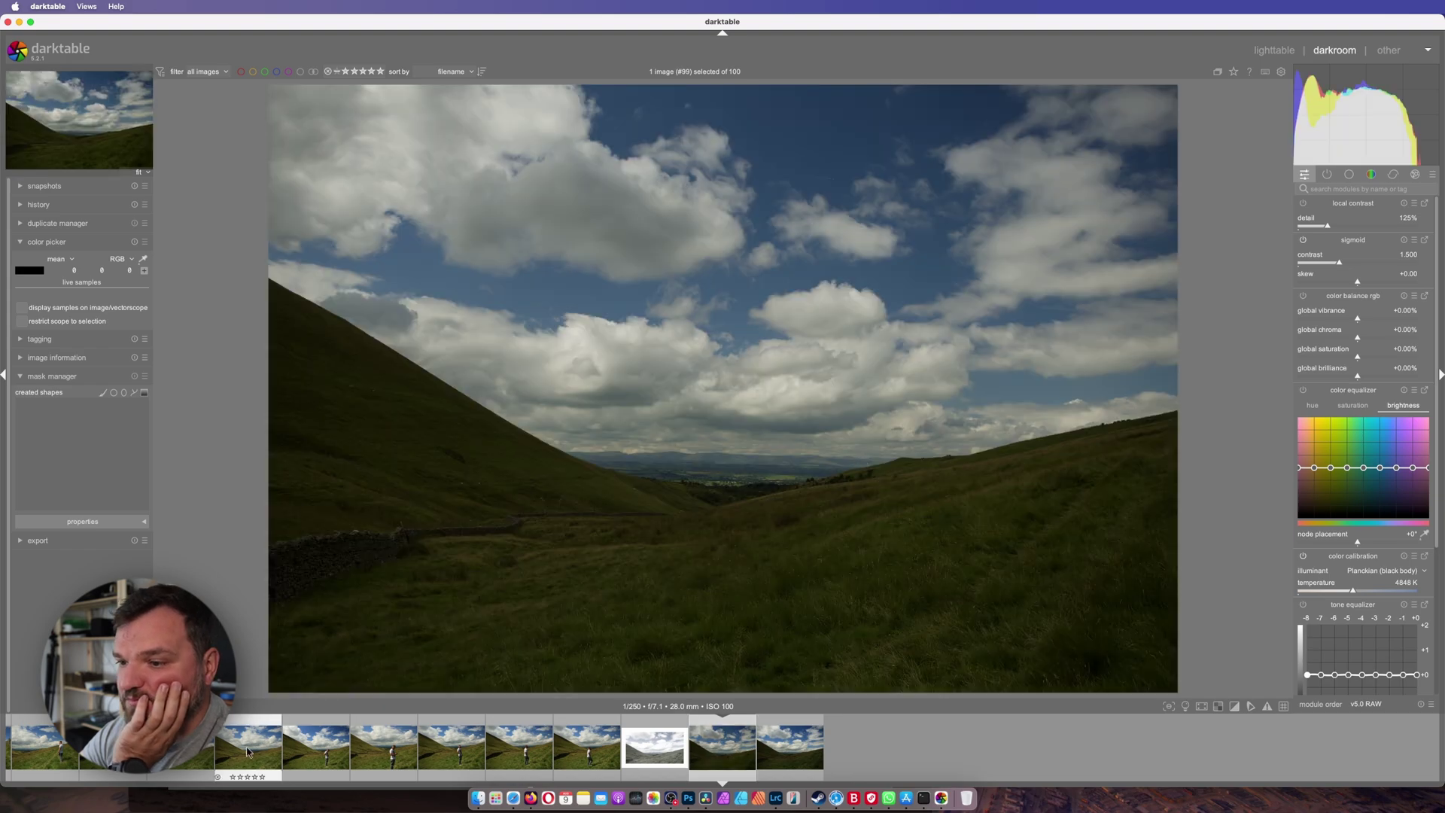
pyautogui.scroll(3, 247, 751)
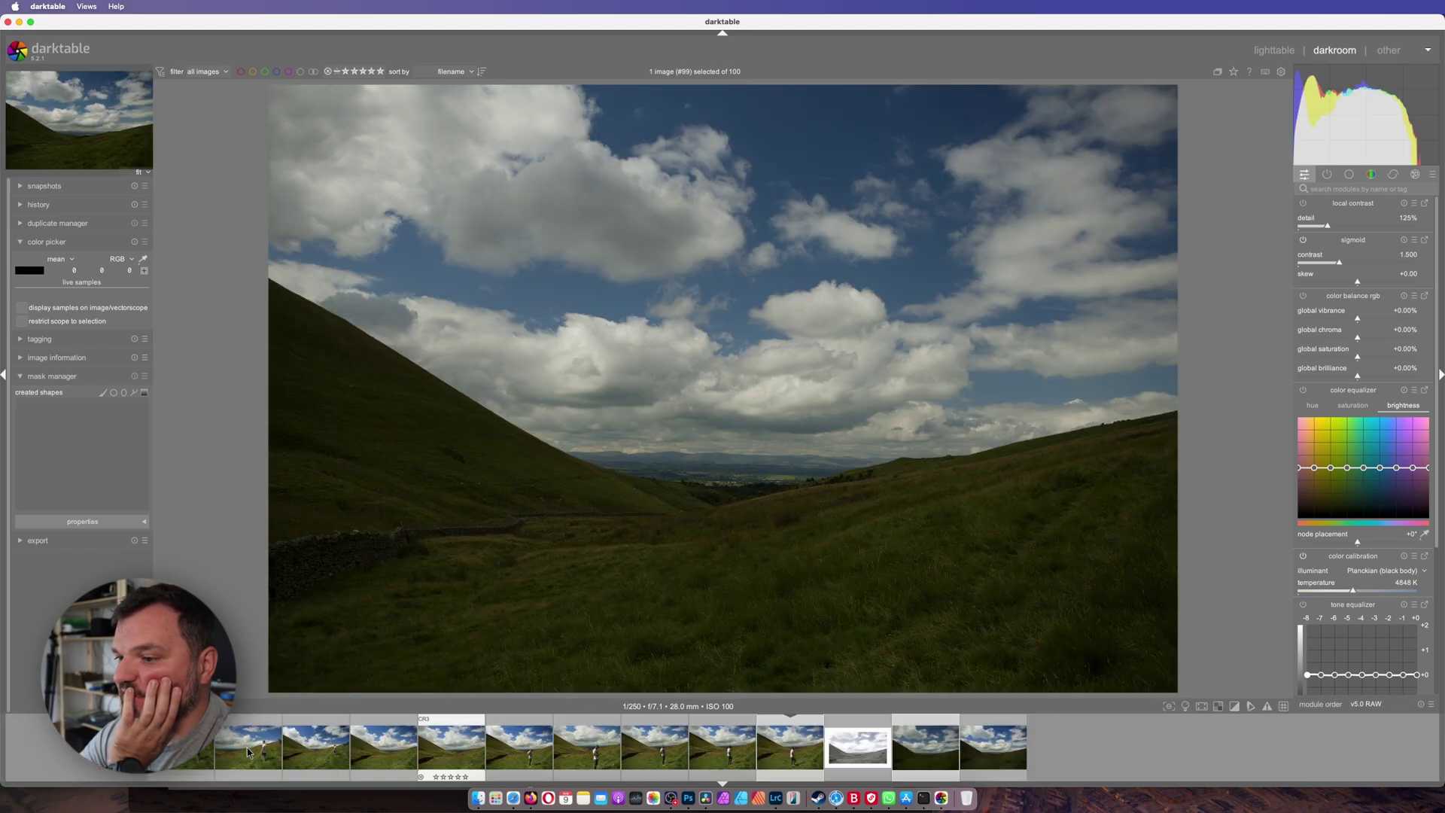
pyautogui.scroll(-4, 247, 751)
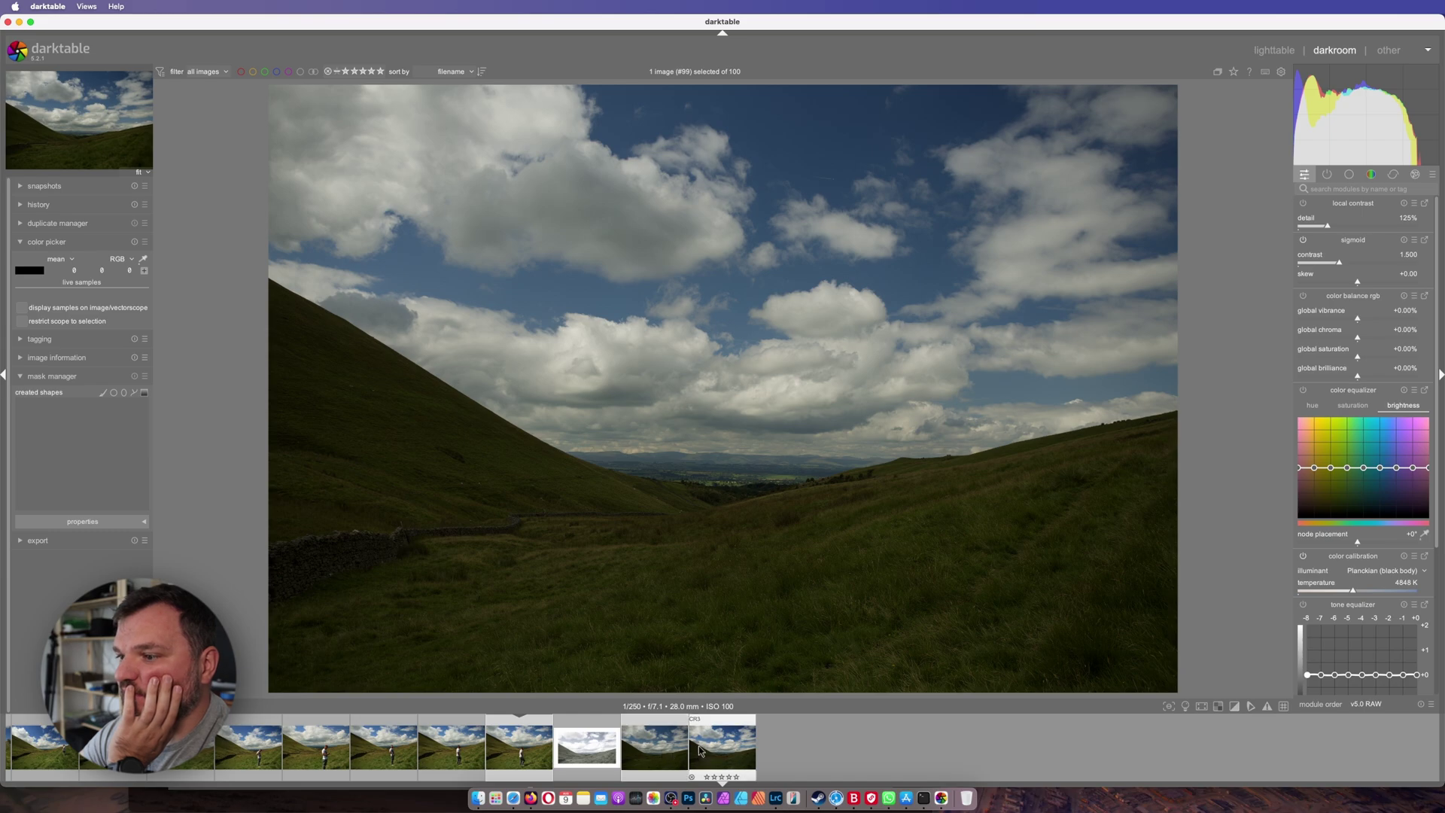
pyautogui.keyDown('ctrl'); pyautogui.click(583, 754); pyautogui.keyUp('ctrl')
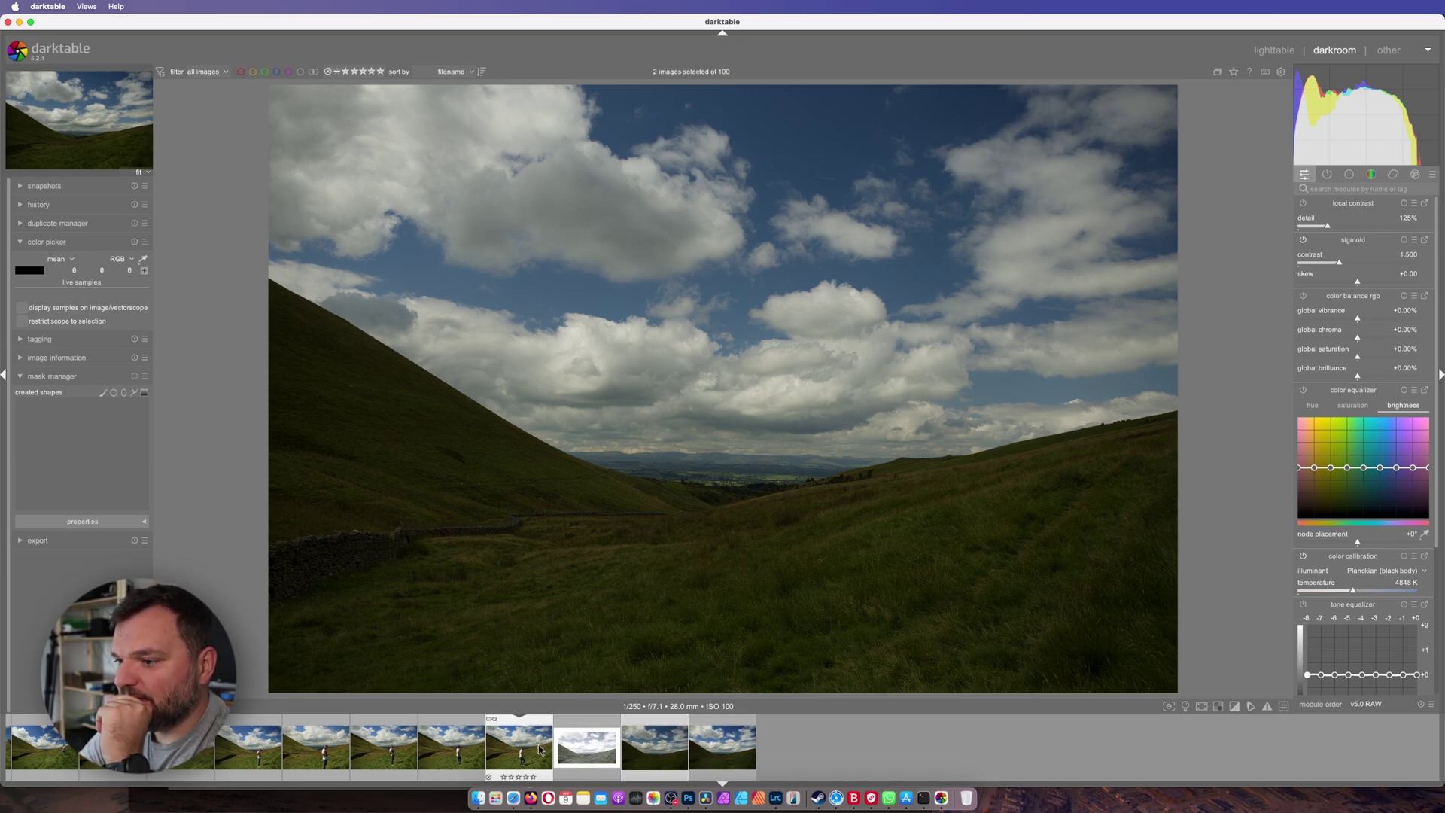
pyautogui.click(702, 751)
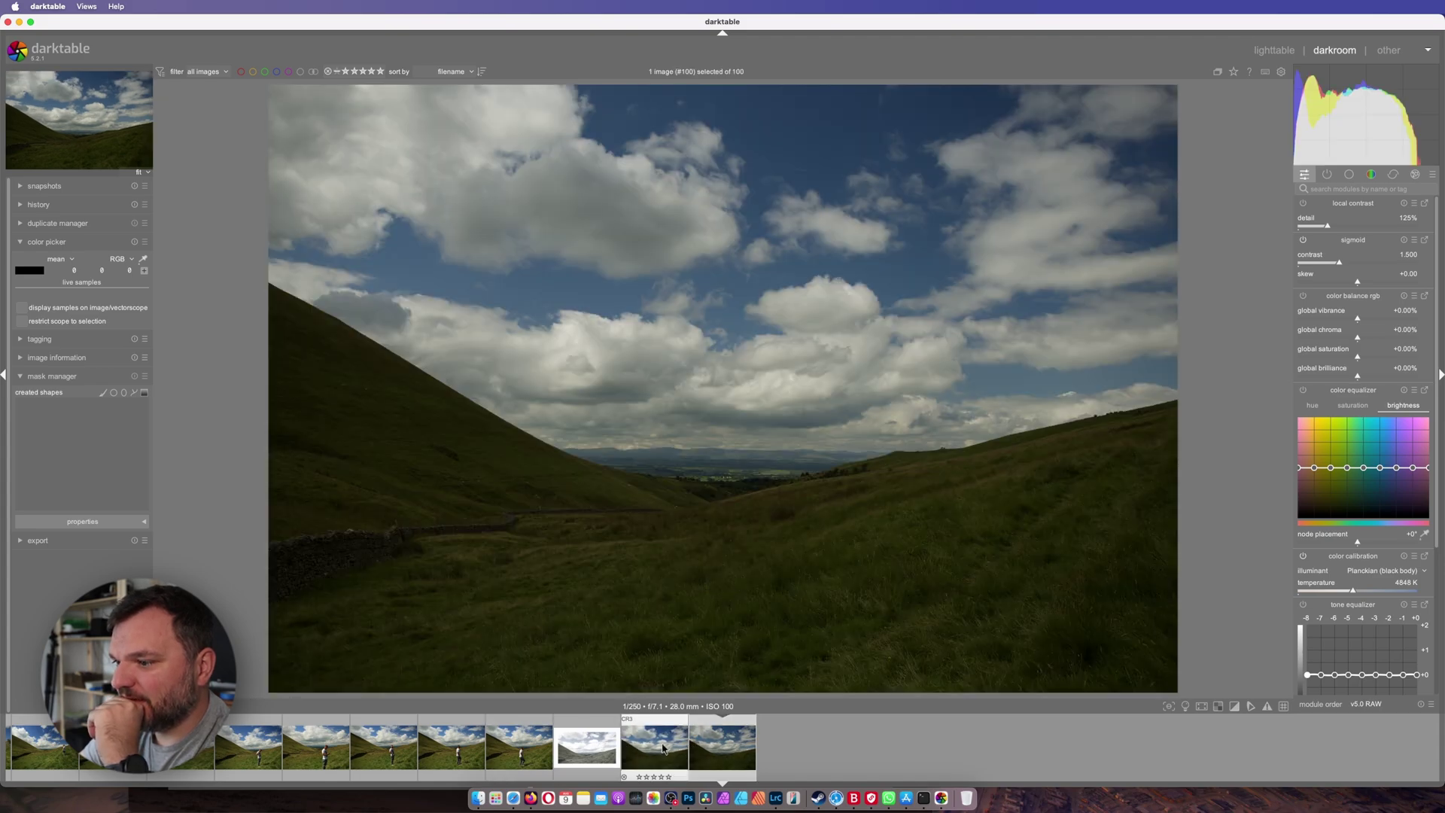
pyautogui.click(662, 747)
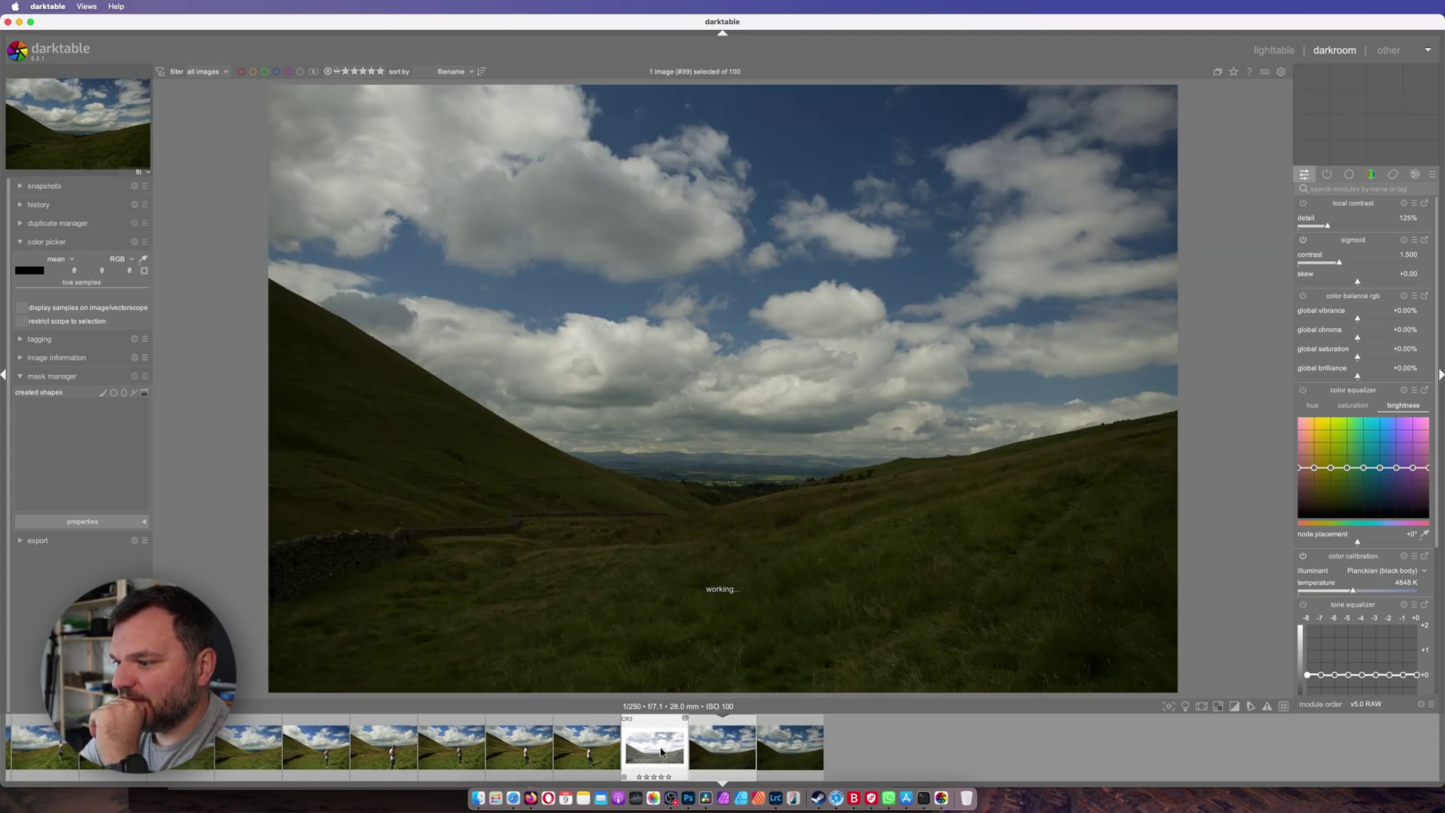
pyautogui.click(669, 752)
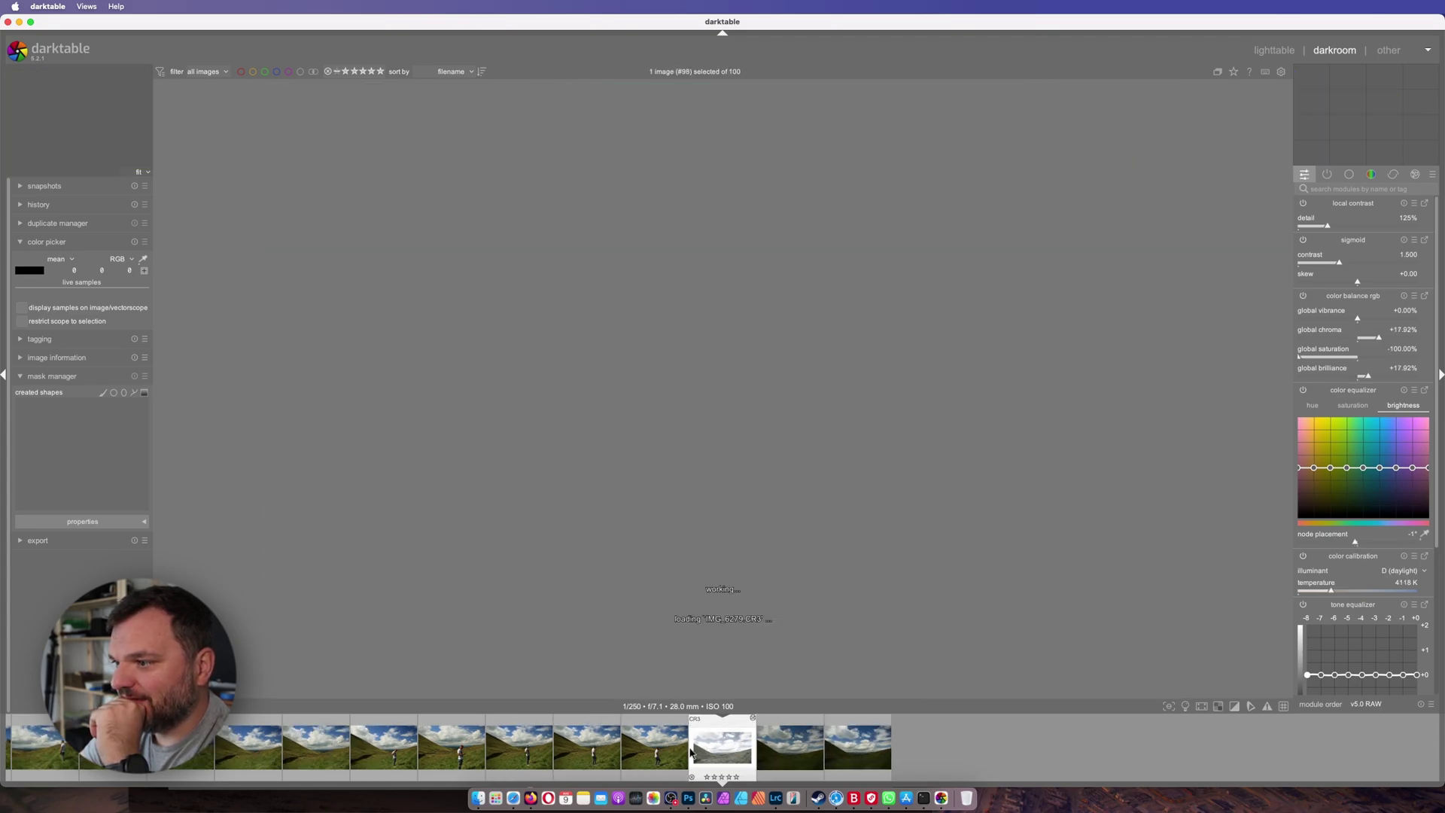